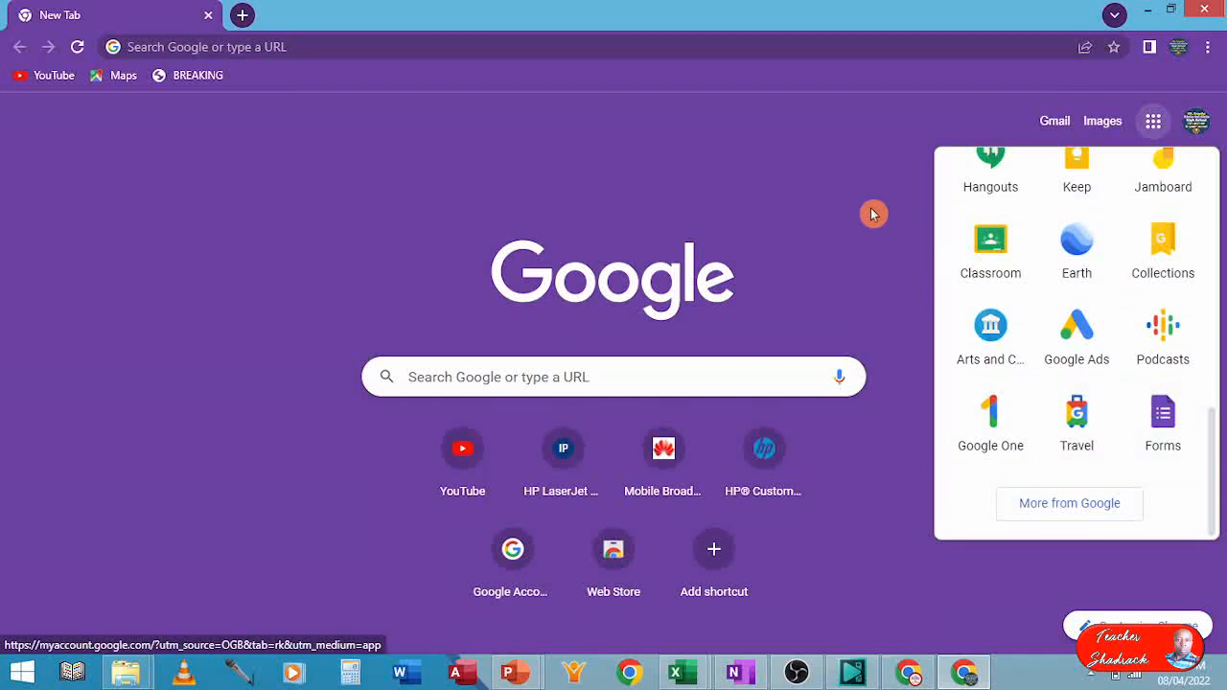
Check which account profile the browser is signed in with.
click(873, 213)
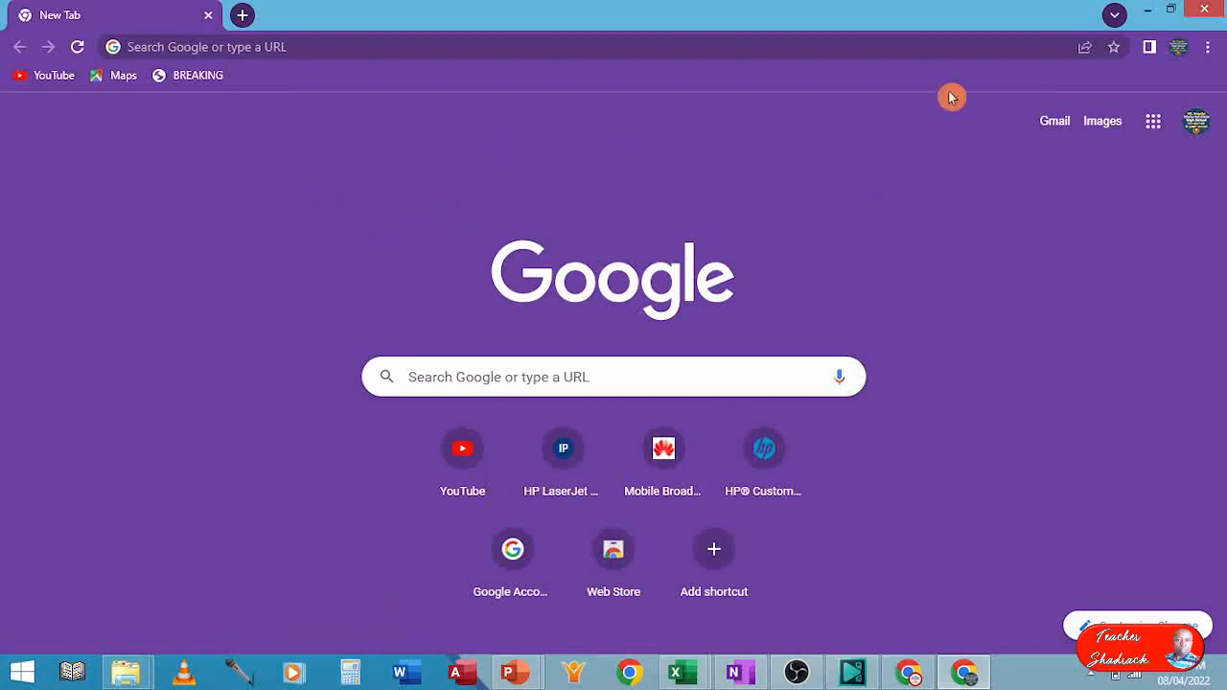
click(1179, 48)
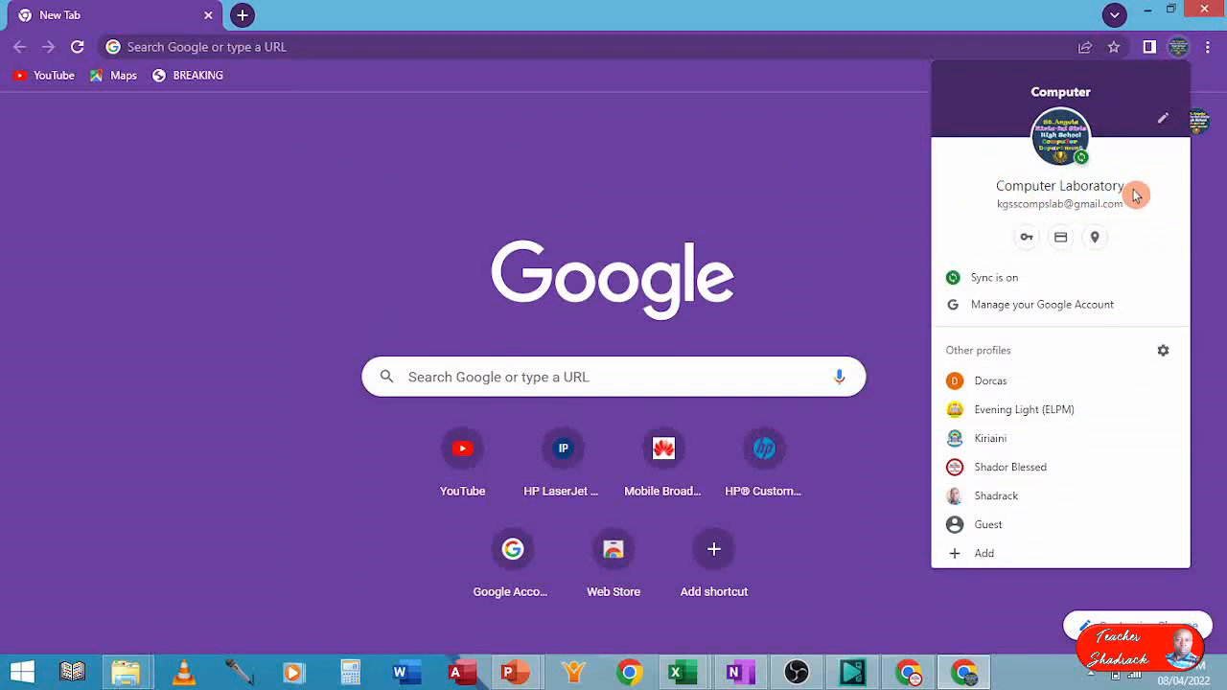
click(872, 180)
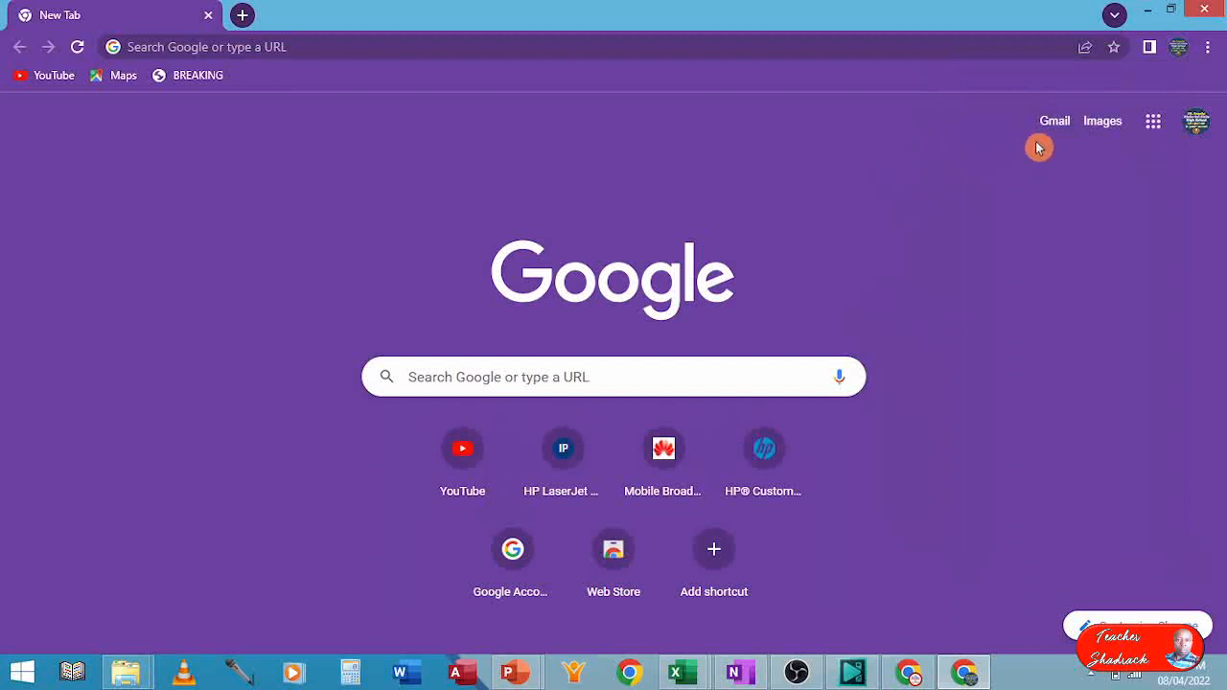
Open Google Forms from the list of Google apps and create a blank form, dismissing the tip about reusing questions.
click(1155, 126)
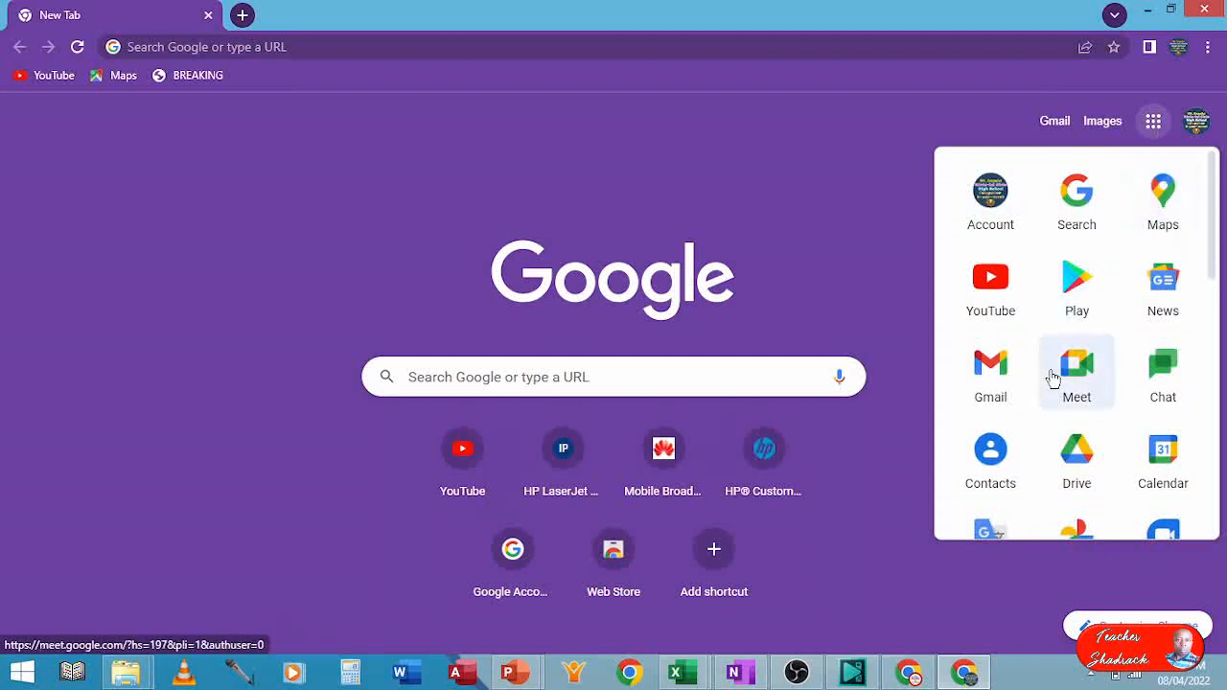
scroll(1112, 376, down, 2)
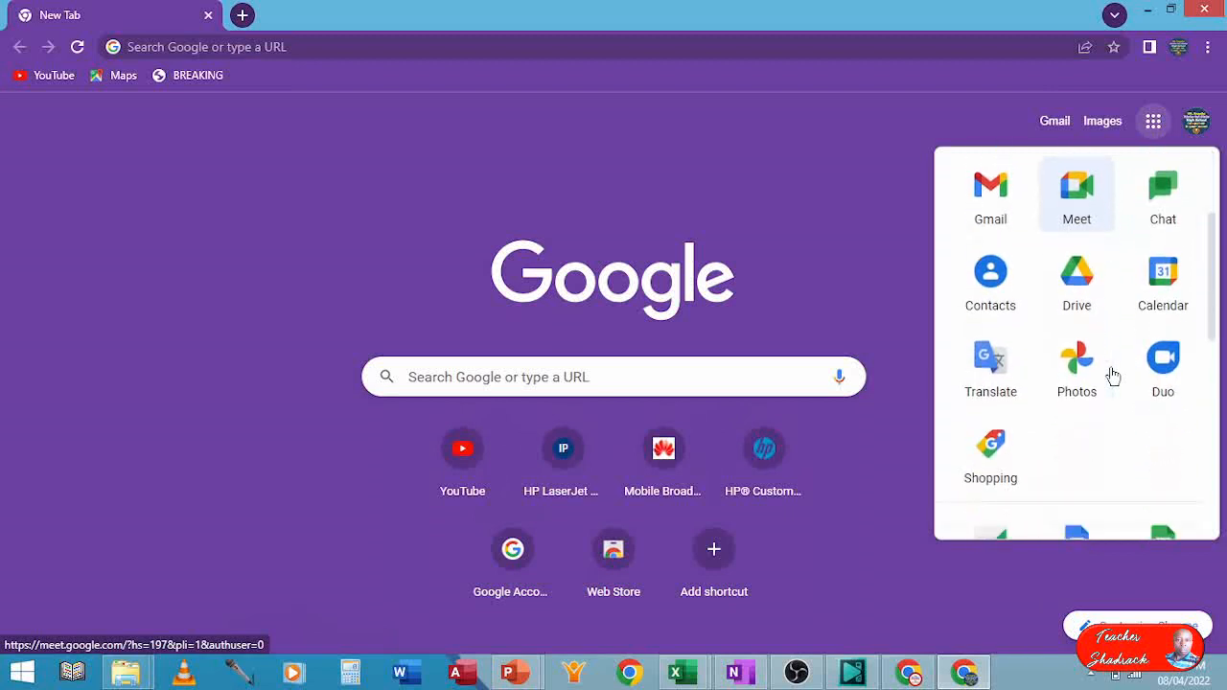
scroll(1112, 376, down, 6)
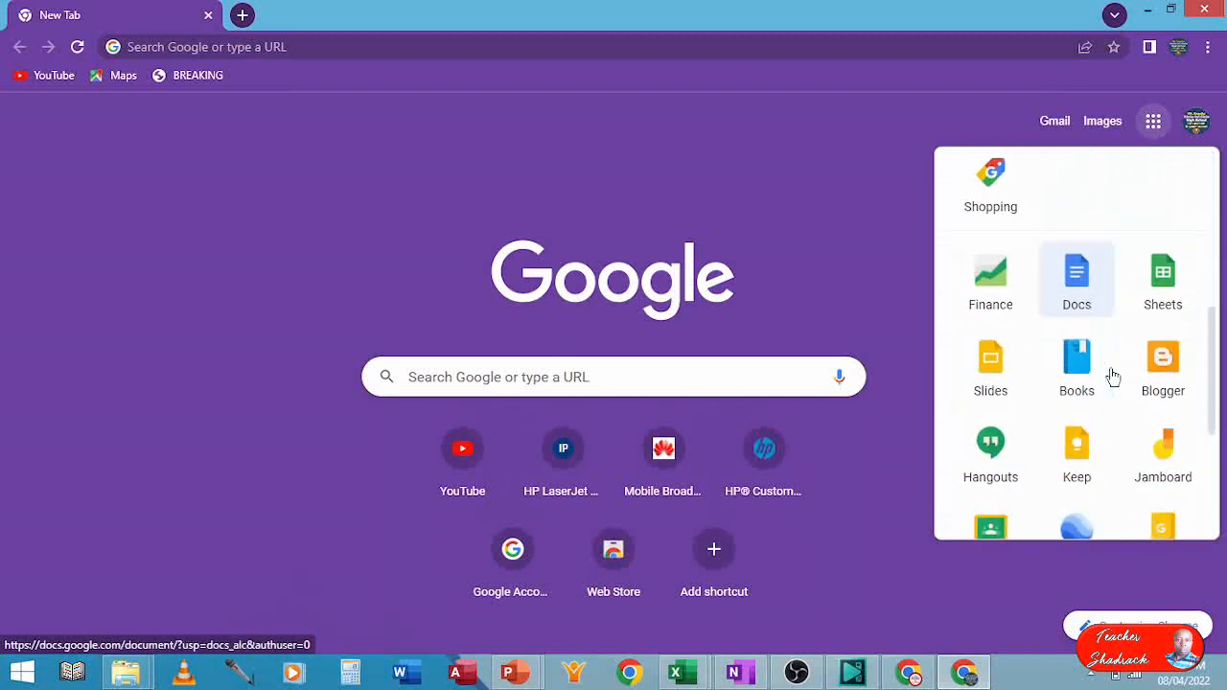
scroll(1112, 376, down, 1)
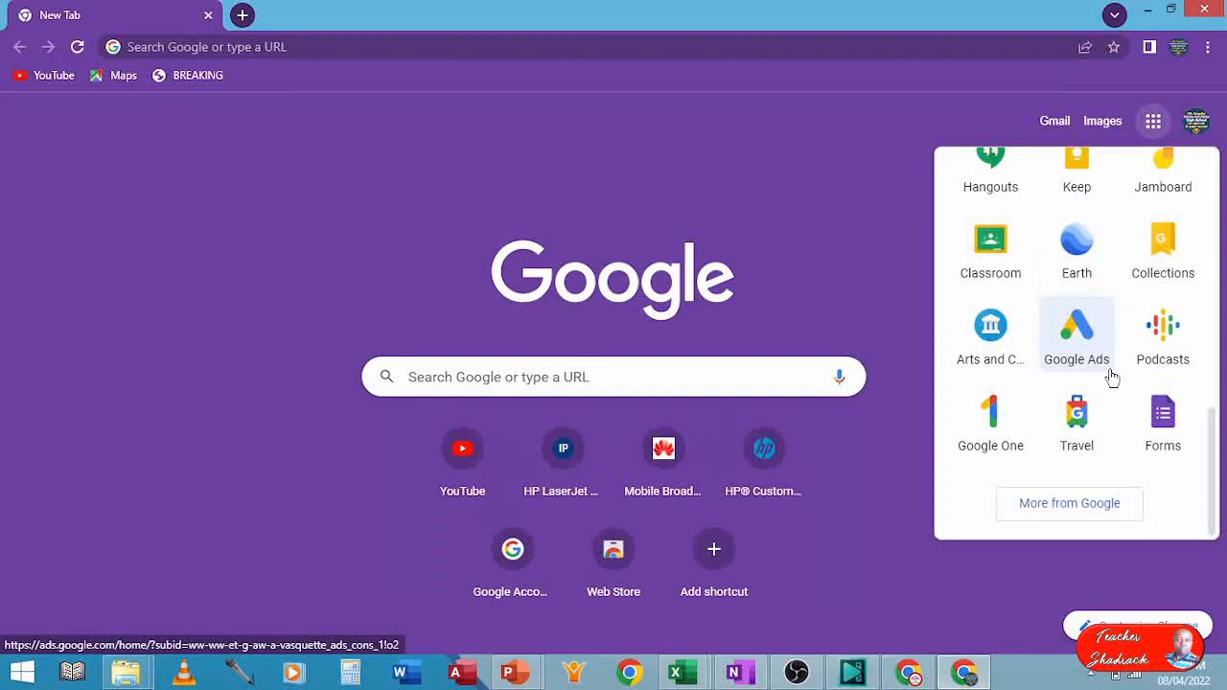
scroll(1112, 376, up, 6)
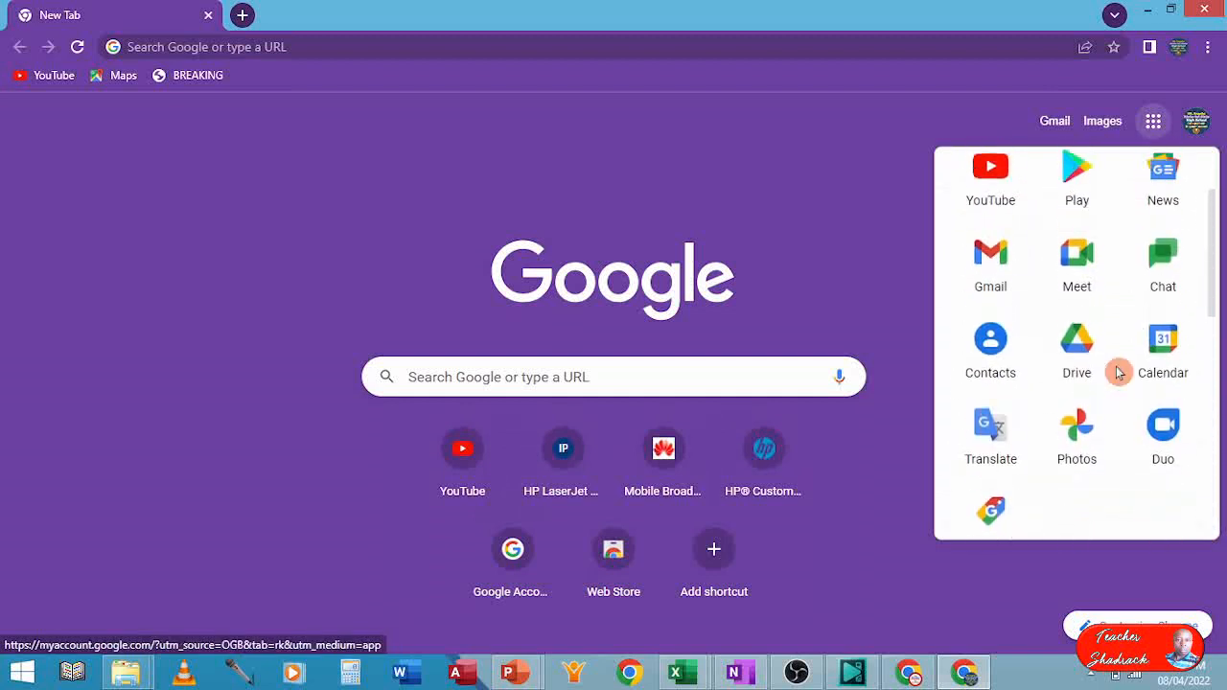
scroll(1117, 373, down, 5)
scroll(1117, 372, down, 1)
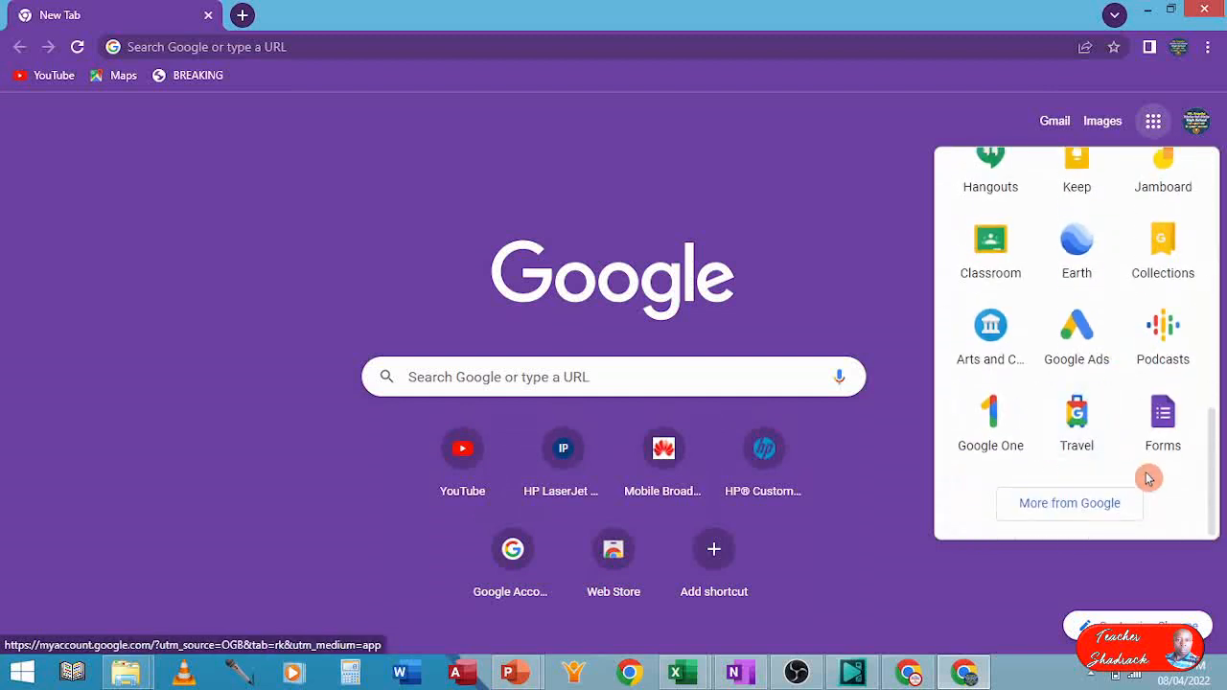
click(1166, 424)
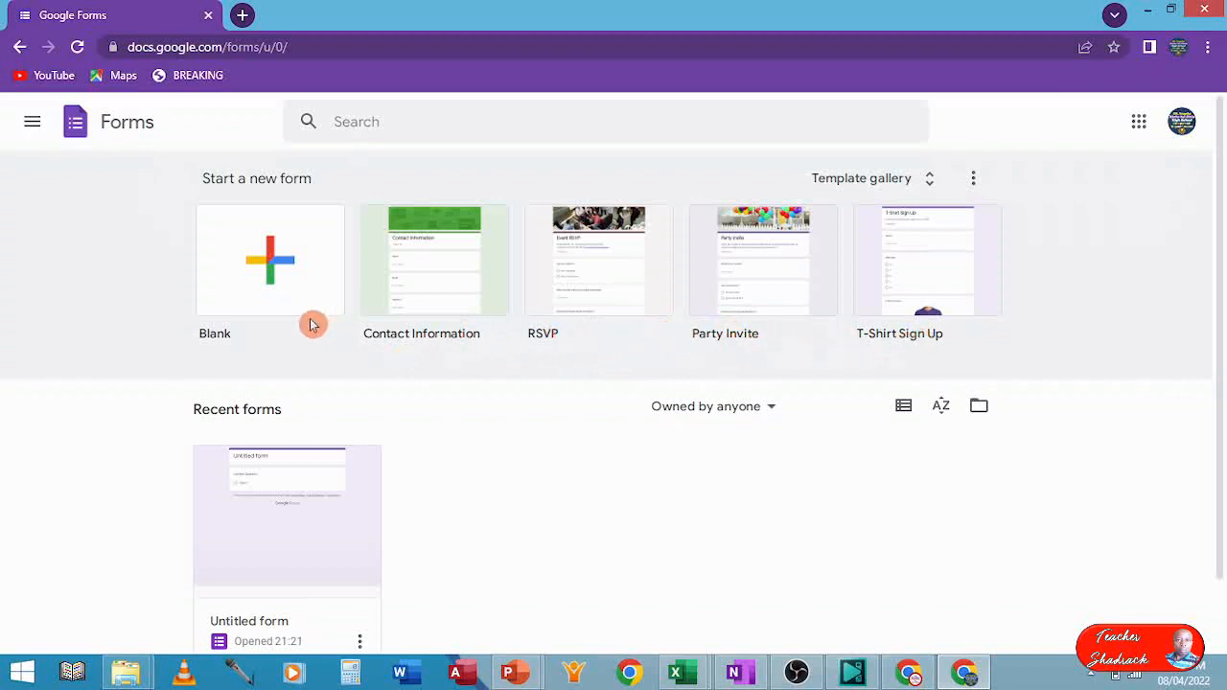
click(269, 262)
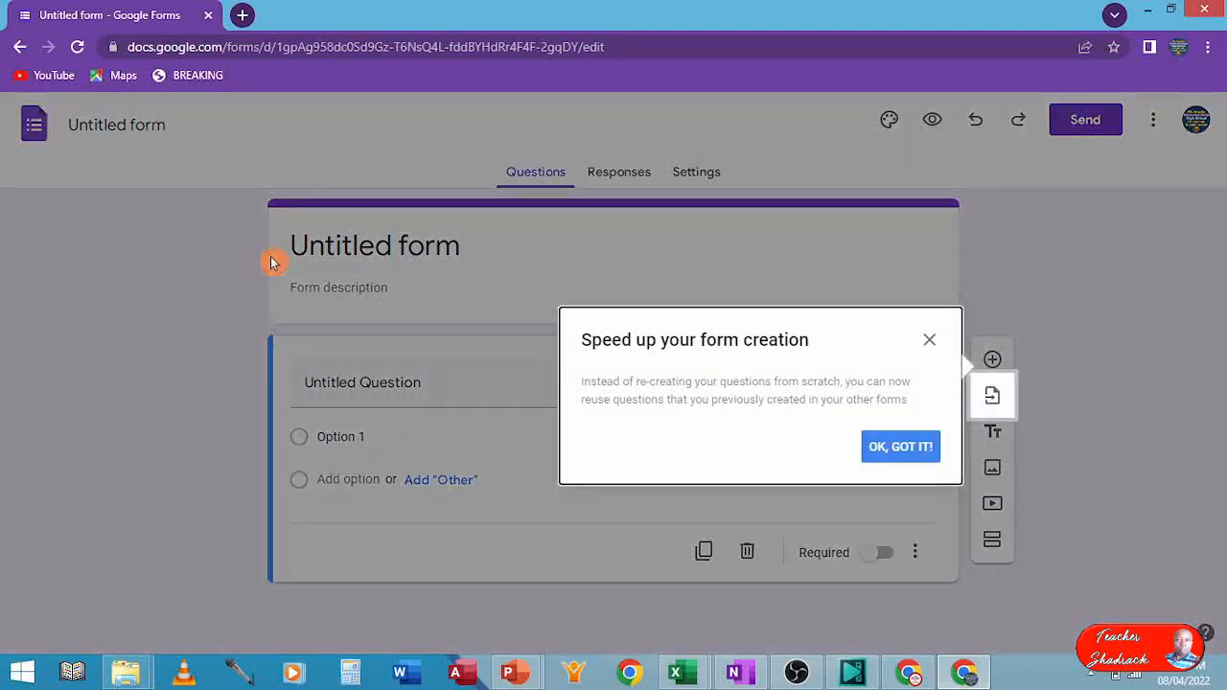
click(911, 457)
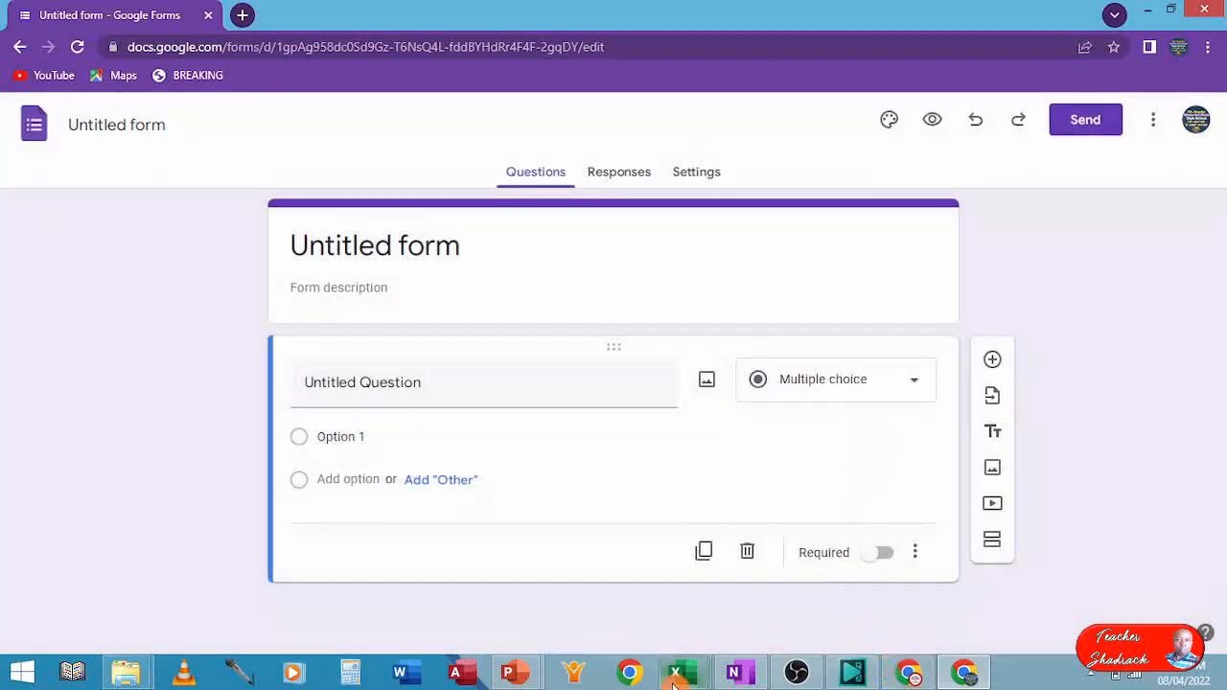
mouse_move(675, 679)
click(759, 614)
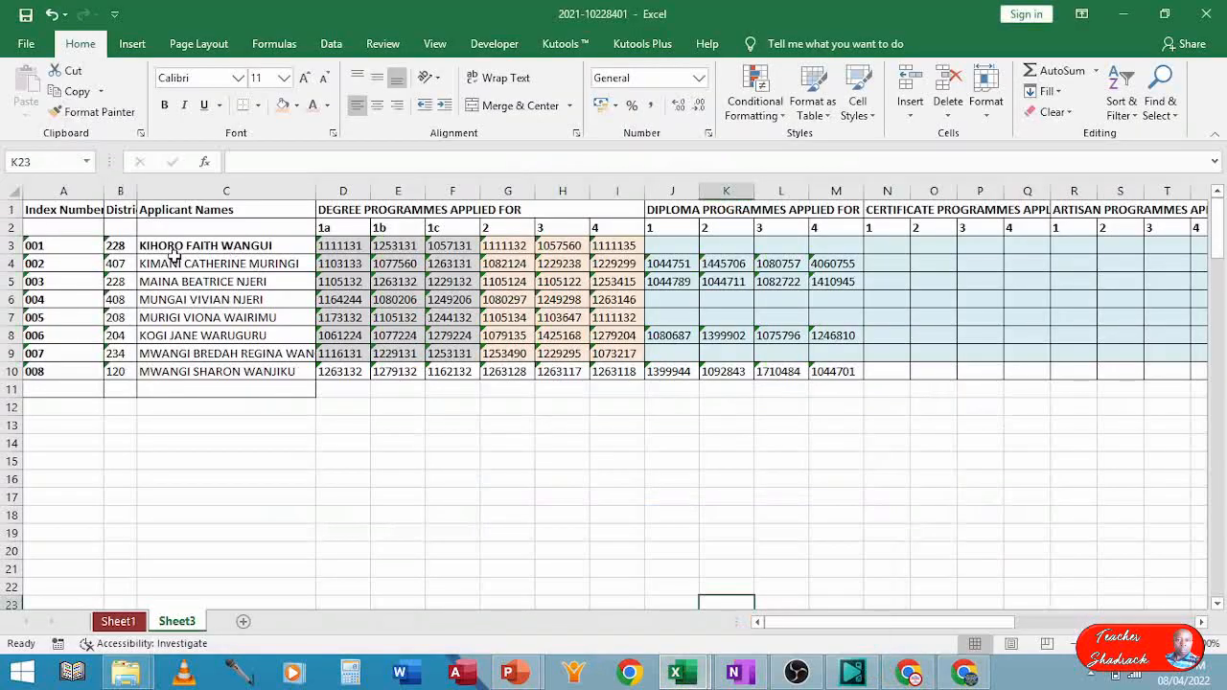
scroll(175, 252, up, 3)
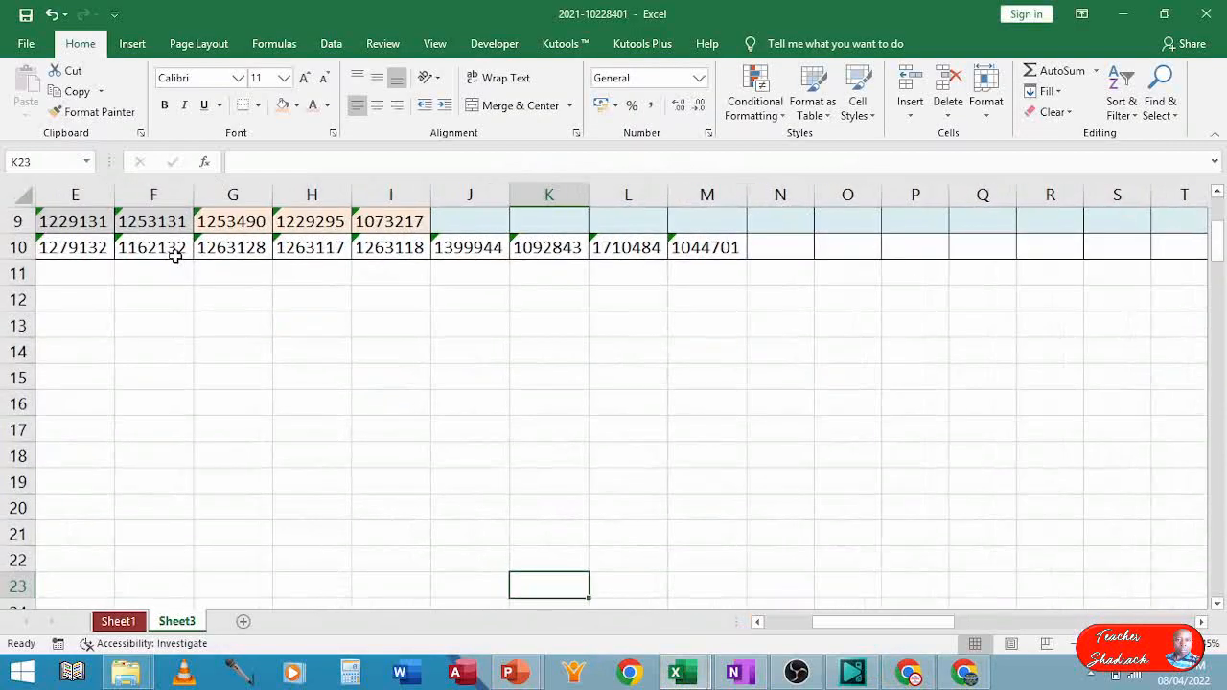
scroll(896, 585, up, 3)
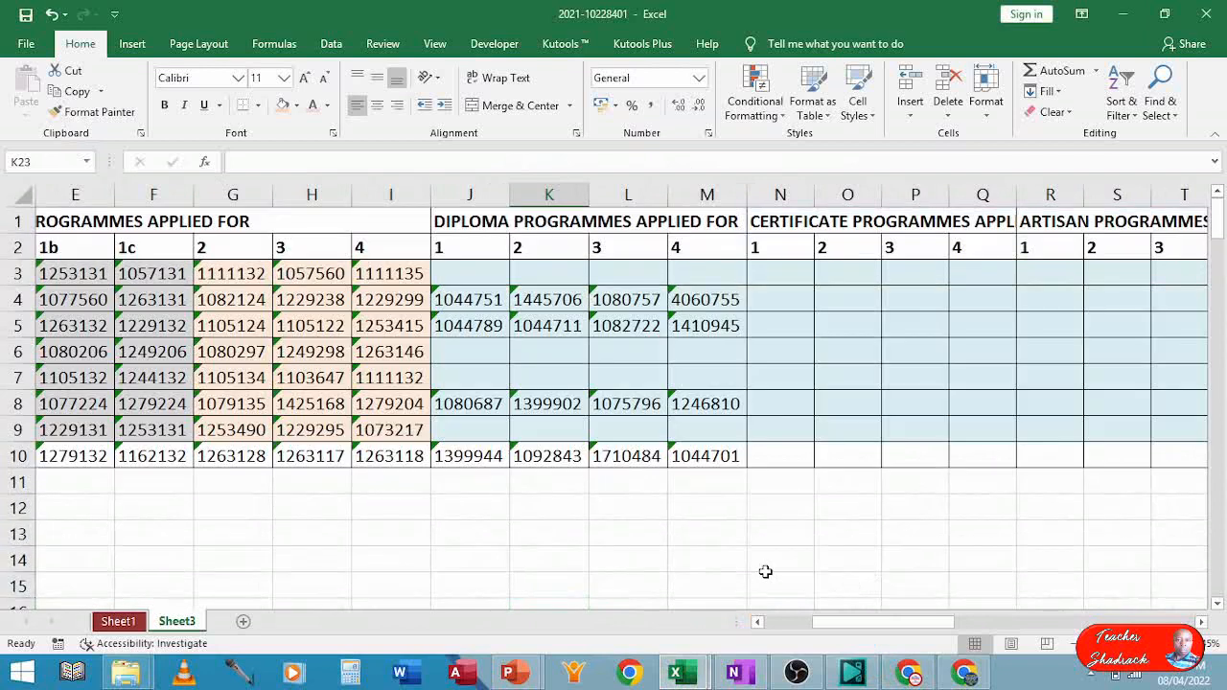
drag(849, 622, 686, 633)
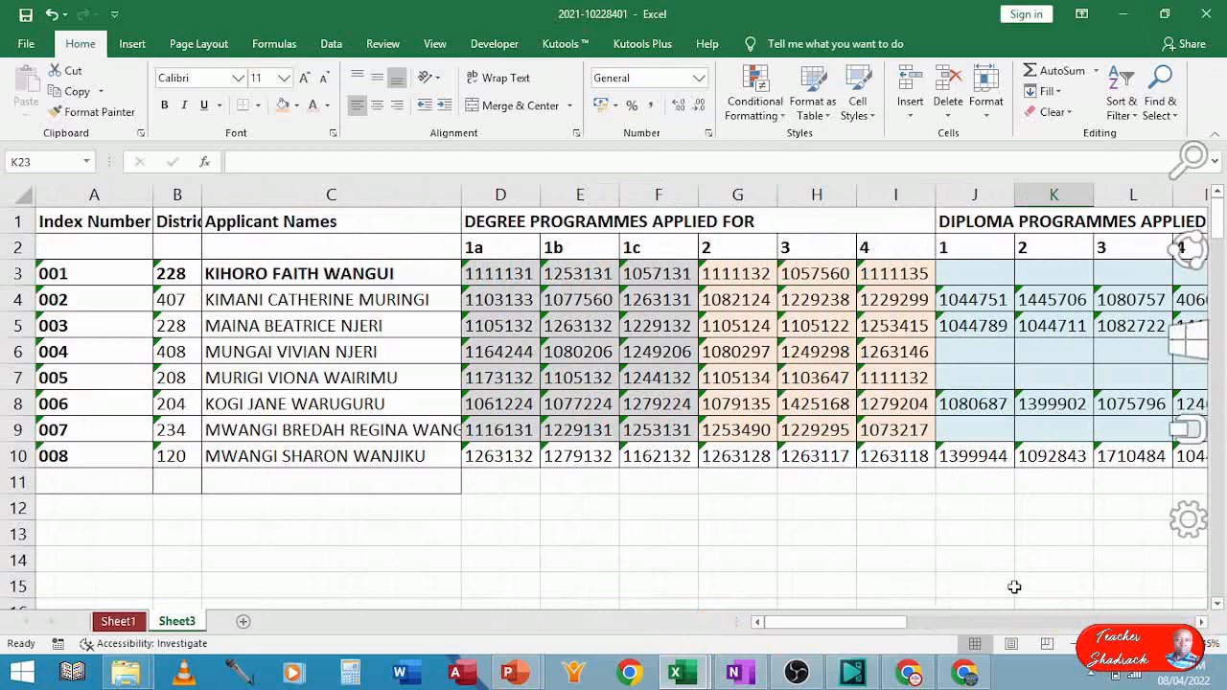
drag(46, 252, 49, 332)
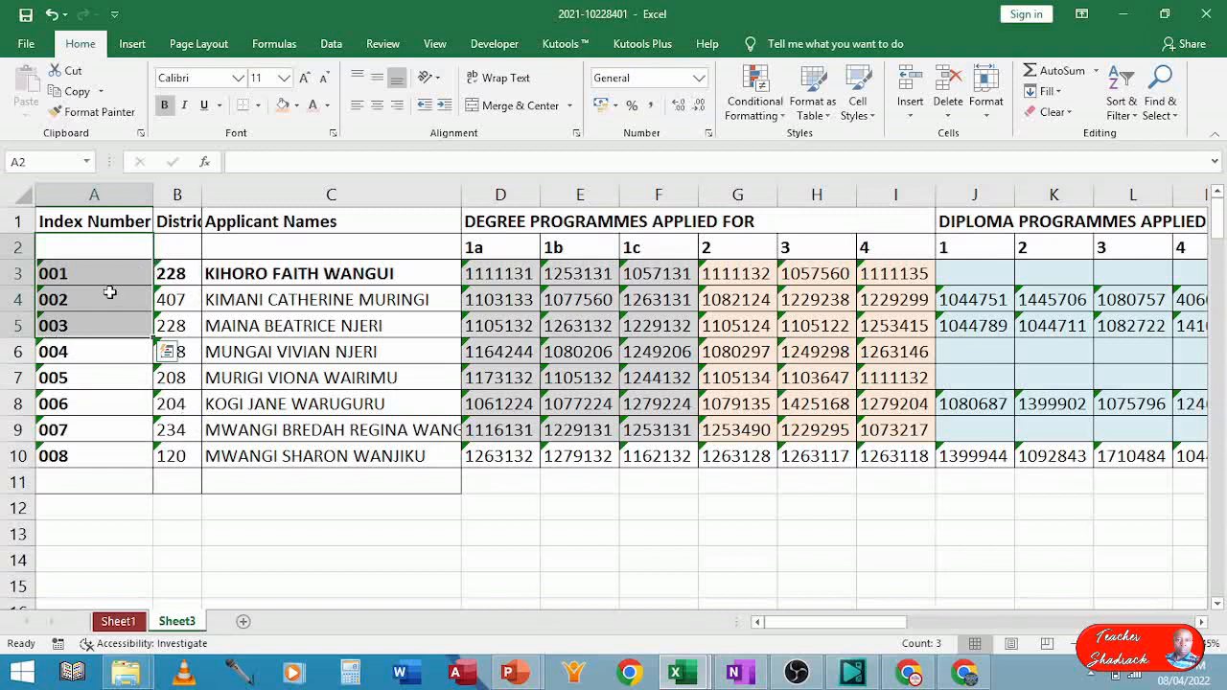
drag(104, 277, 102, 453)
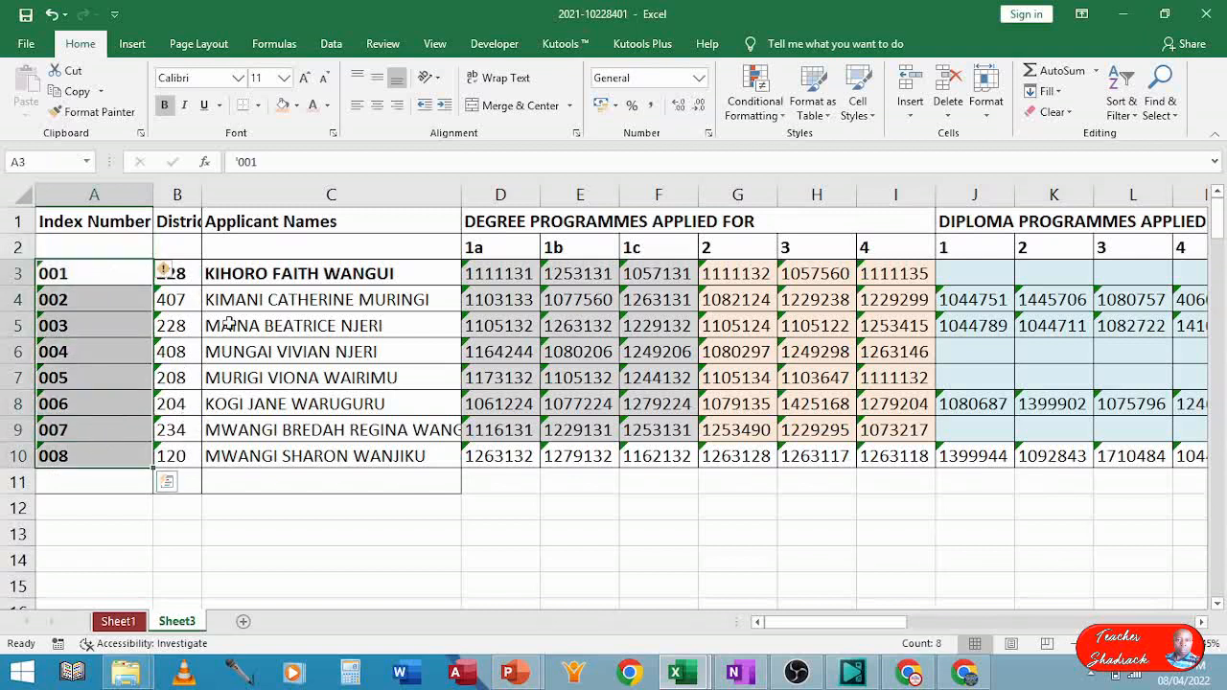
drag(271, 266, 254, 429)
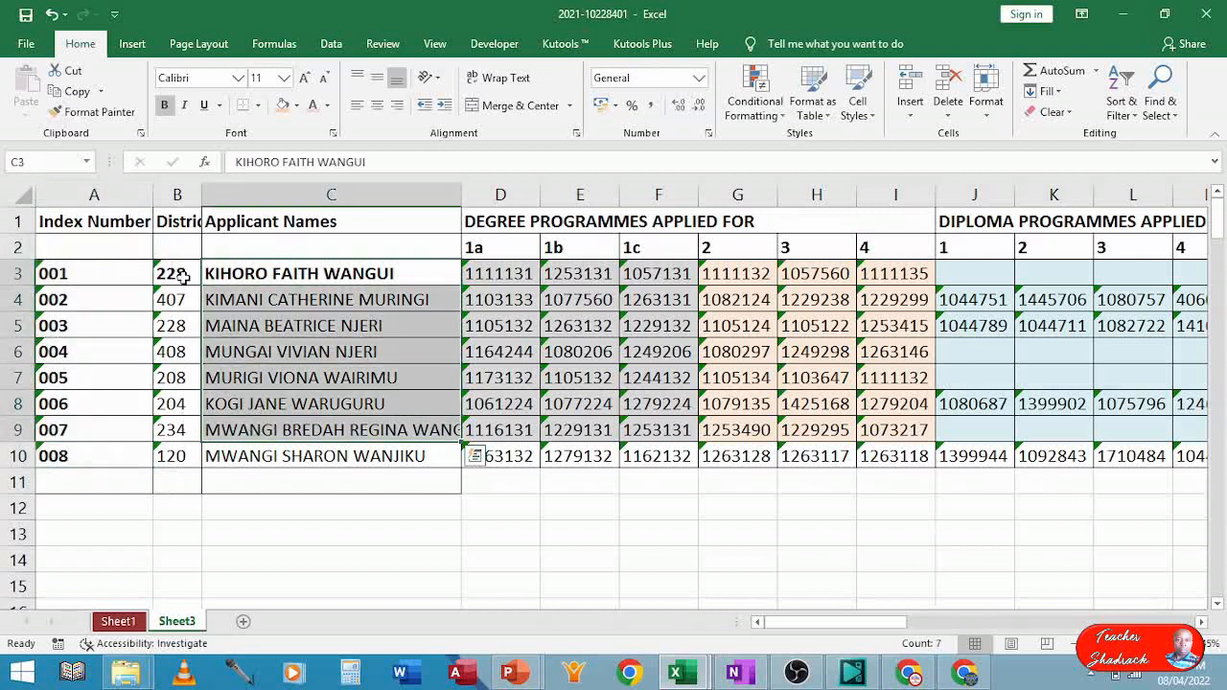
drag(181, 275, 177, 453)
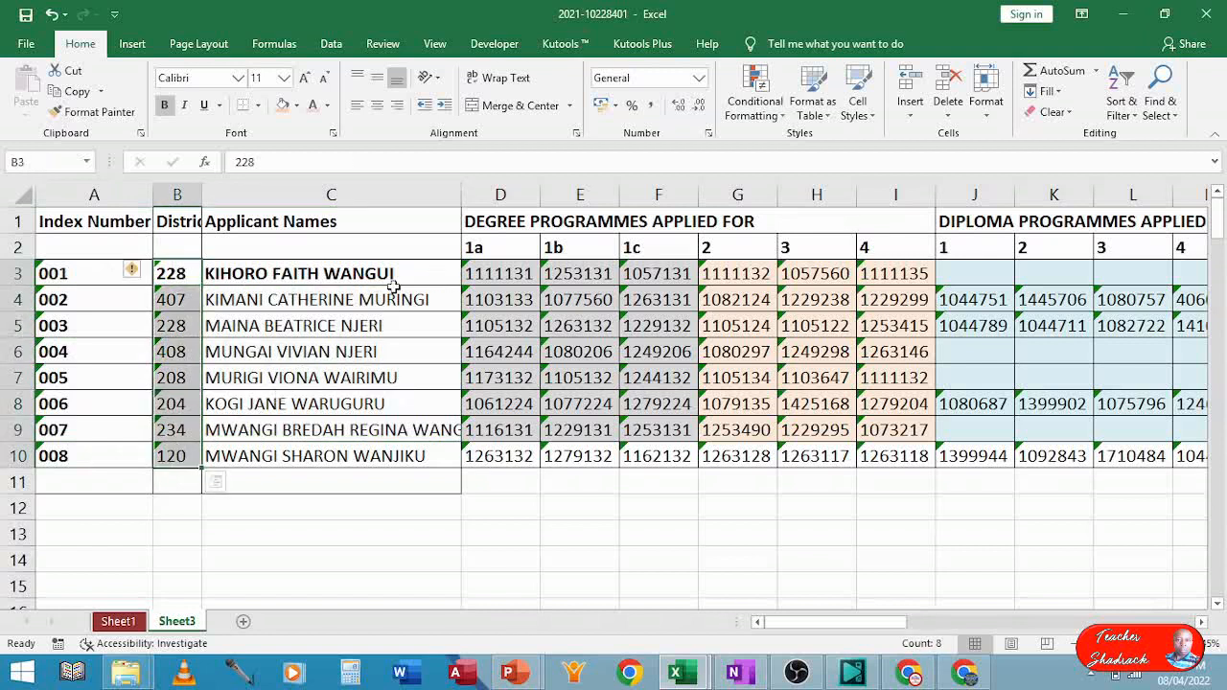
Examine the headings in row 1 from Index Number through Diploma Programmes Applied For.
click(81, 221)
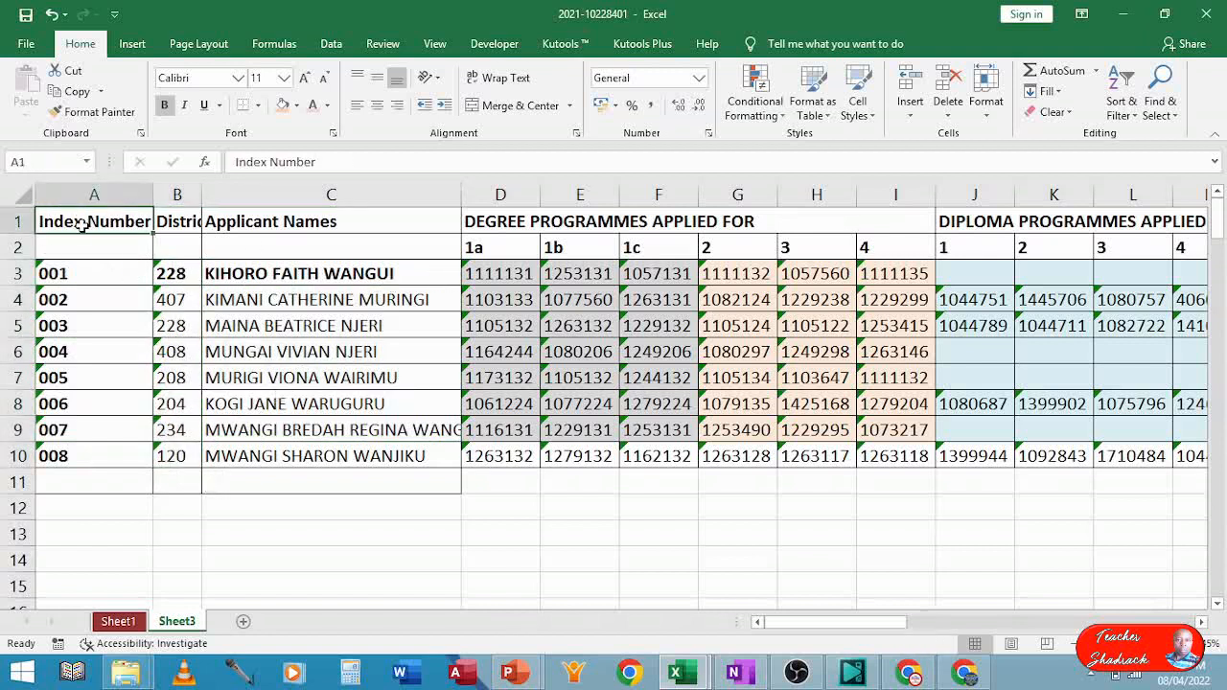
click(174, 221)
click(282, 226)
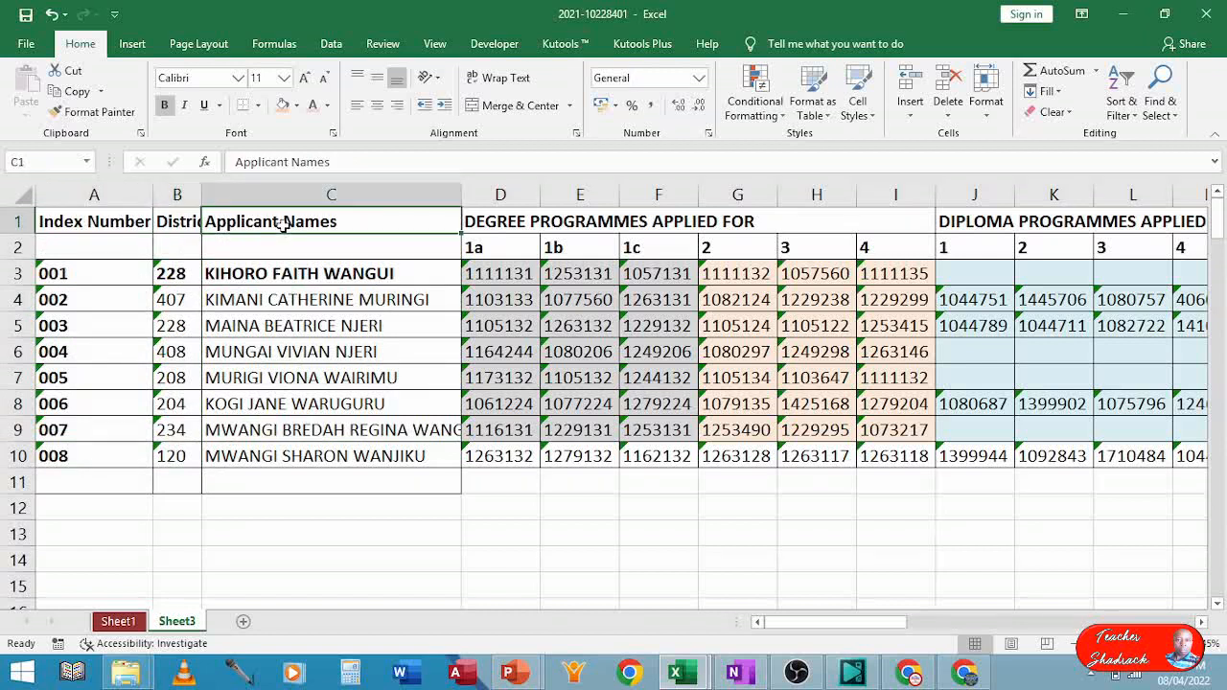
click(535, 222)
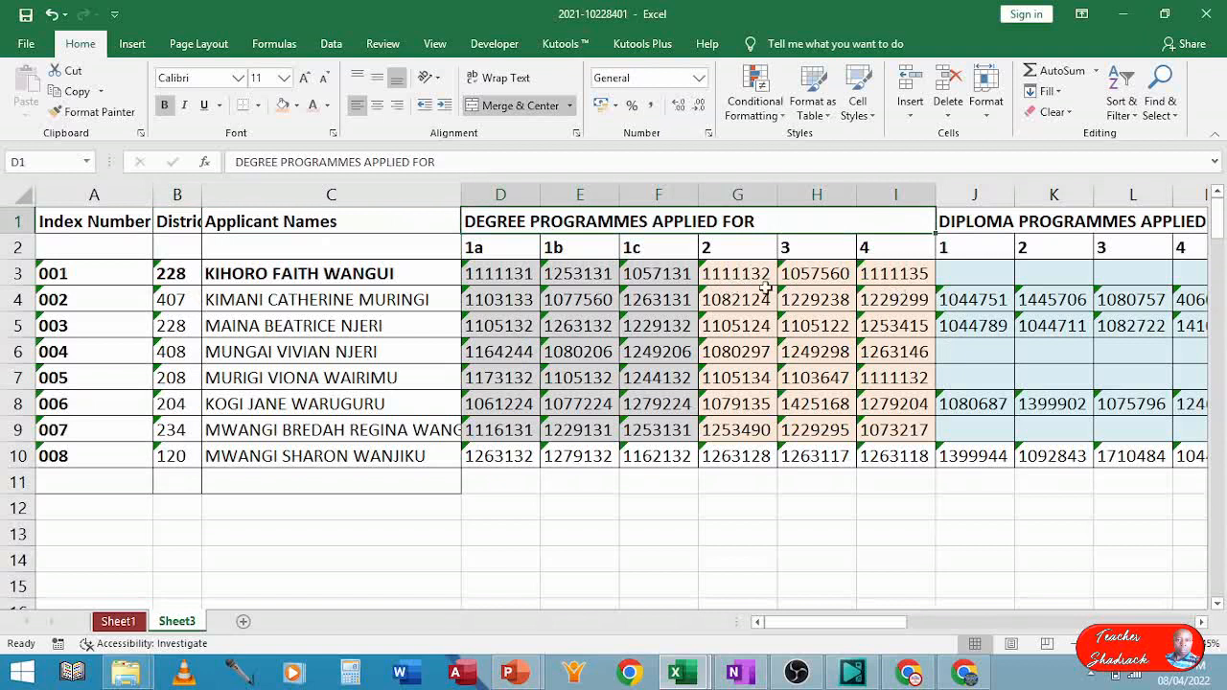
click(1001, 226)
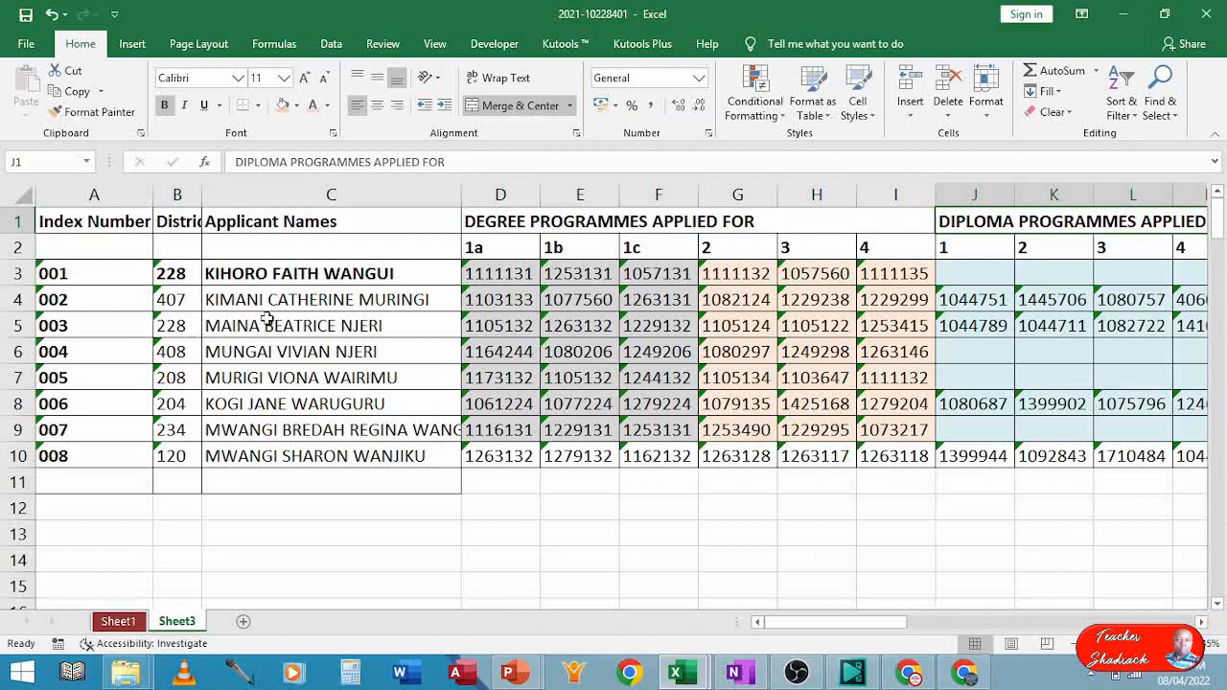
Clear all entries under Applicant Names in cells C3 to C10.
drag(275, 272, 278, 446)
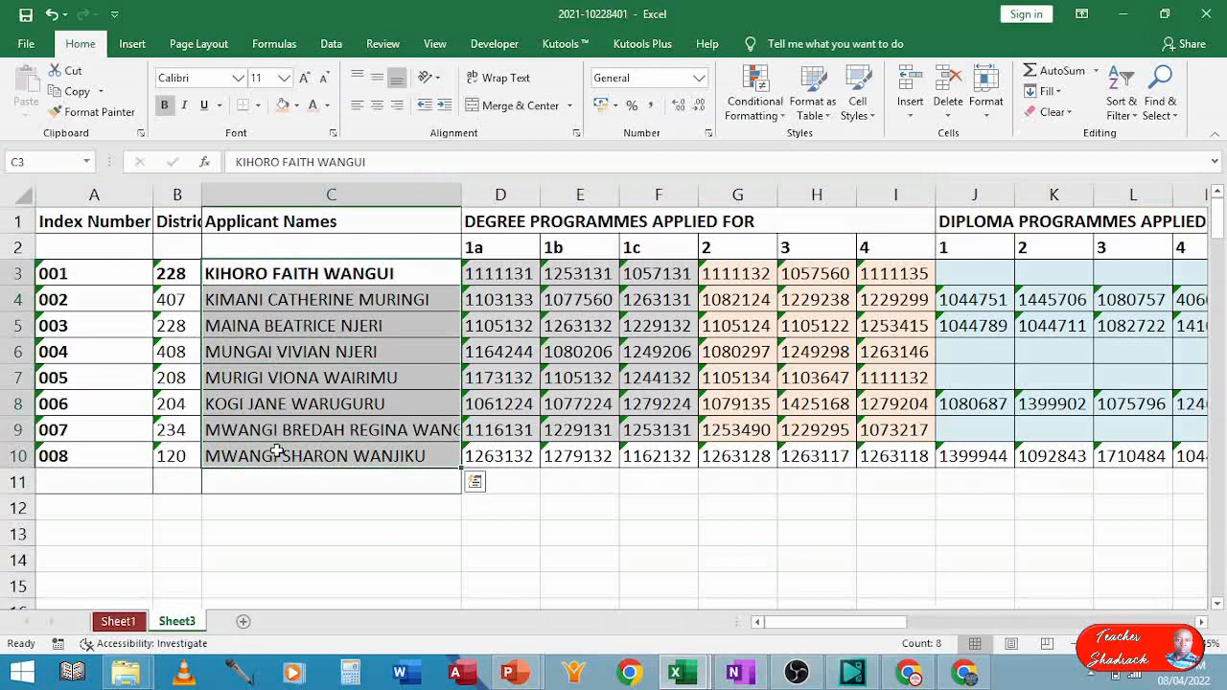
key(Delete)
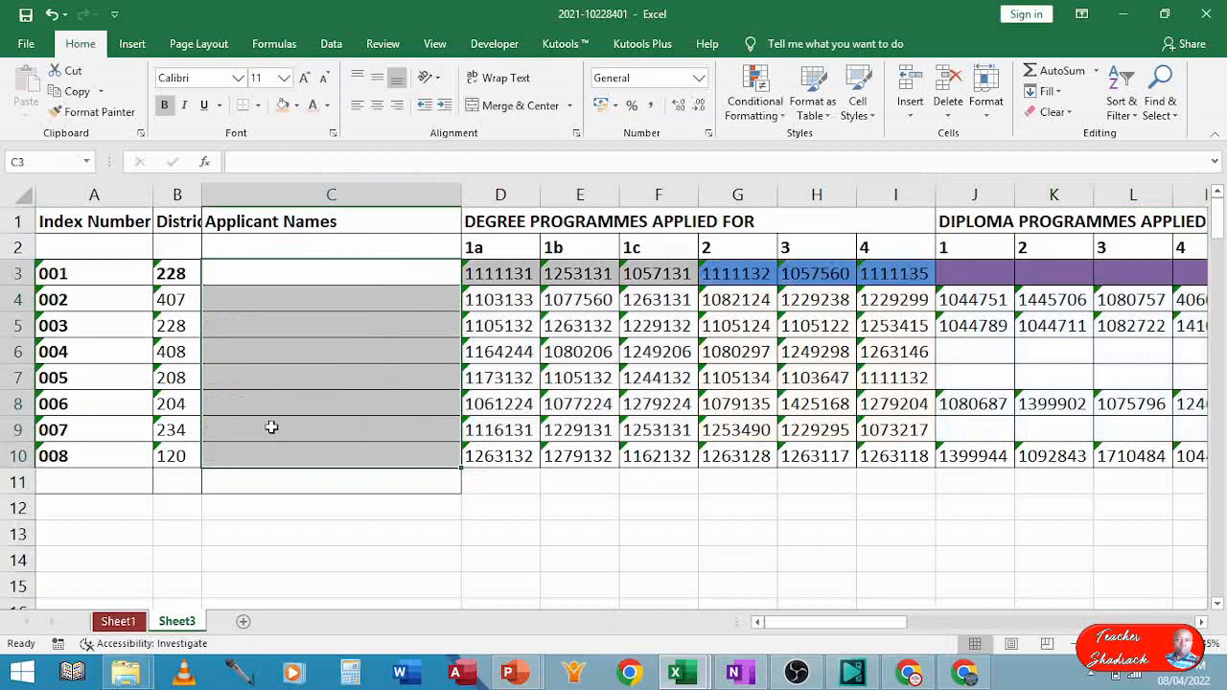
click(286, 276)
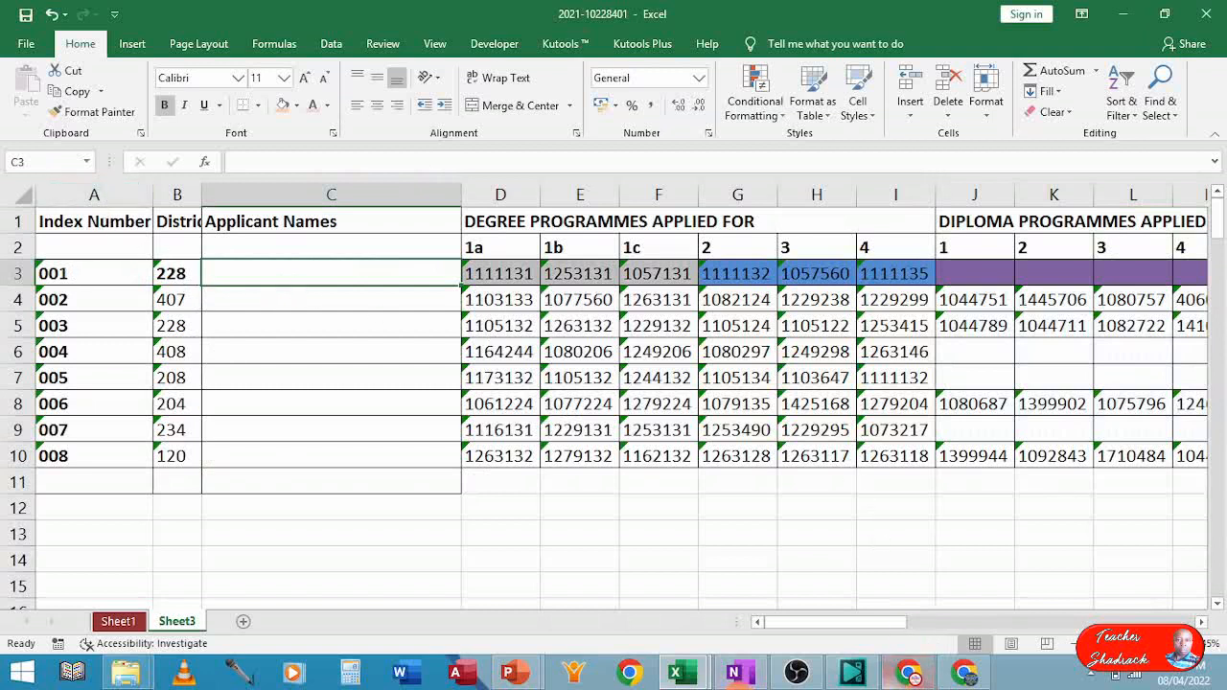
Switch back to the blank form in Chrome and set its title to "MY DEGREE PROGRAMS SELECTION FORM".
mouse_move(987, 677)
mouse_move(915, 677)
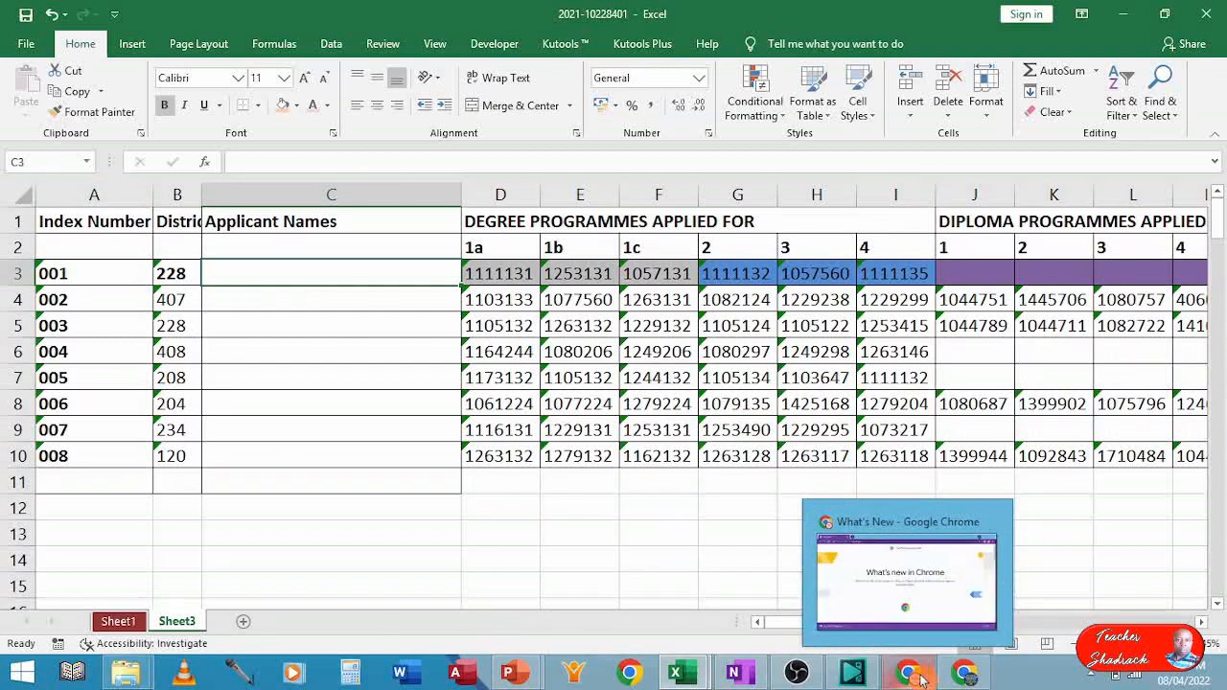
click(971, 679)
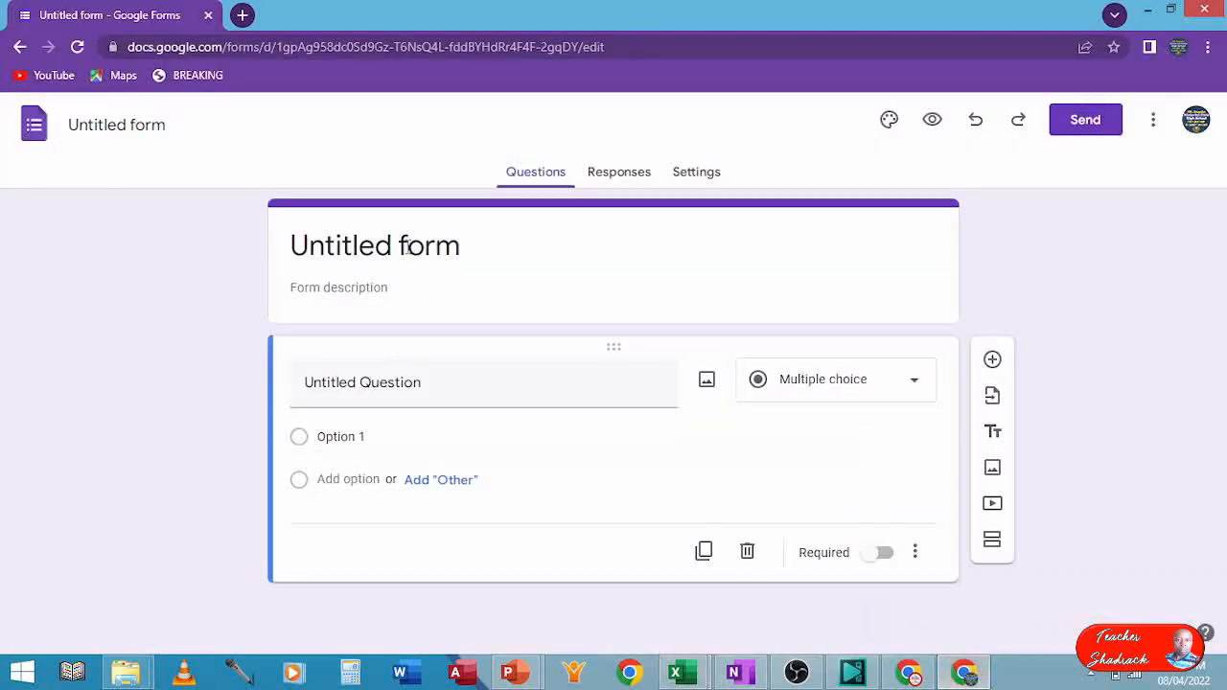
drag(490, 252, 247, 270)
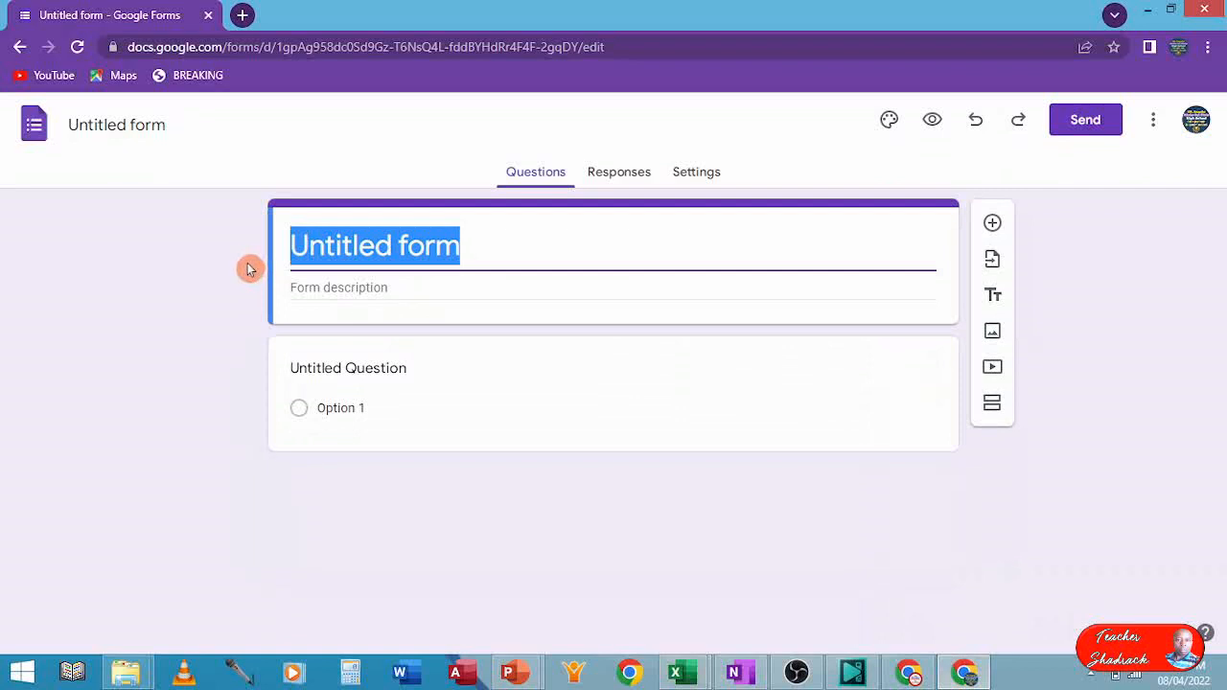
text(MY )
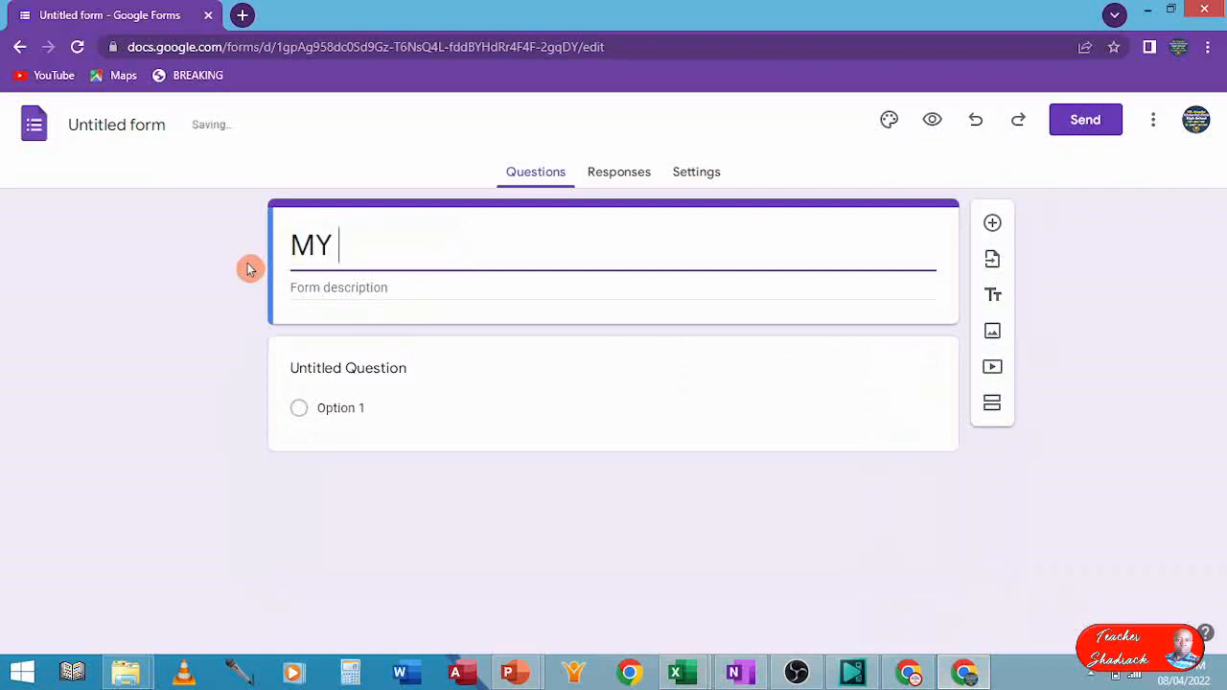
text(DEGREE)
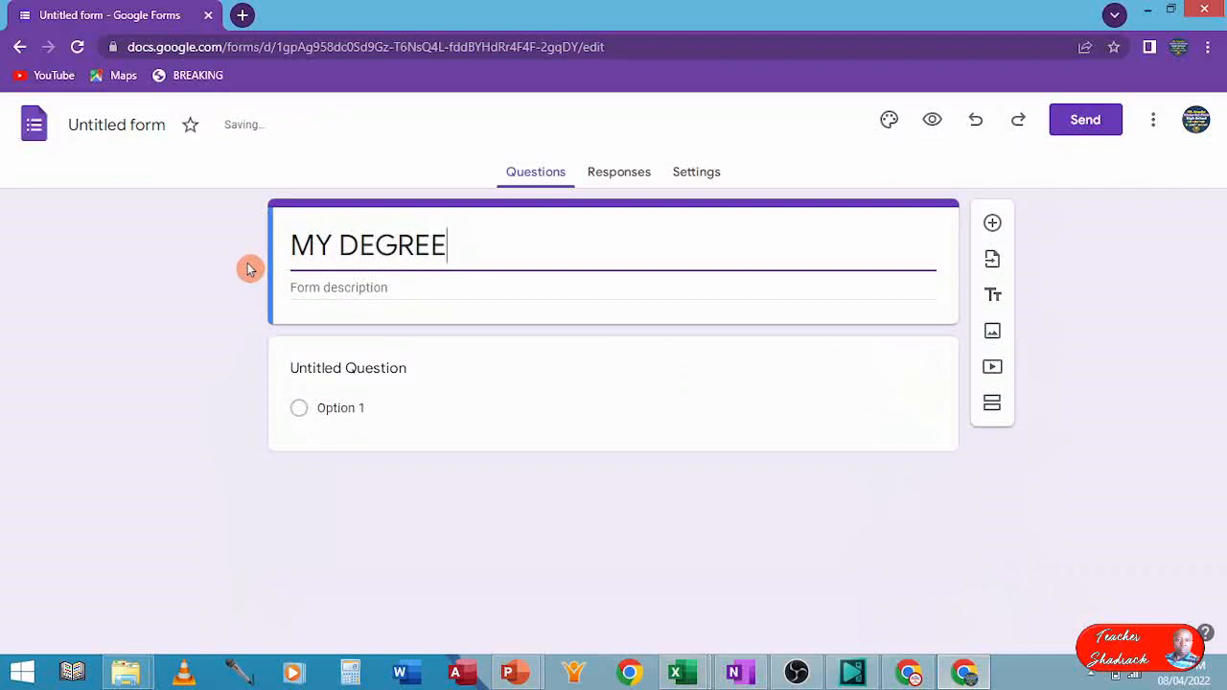
text(O)
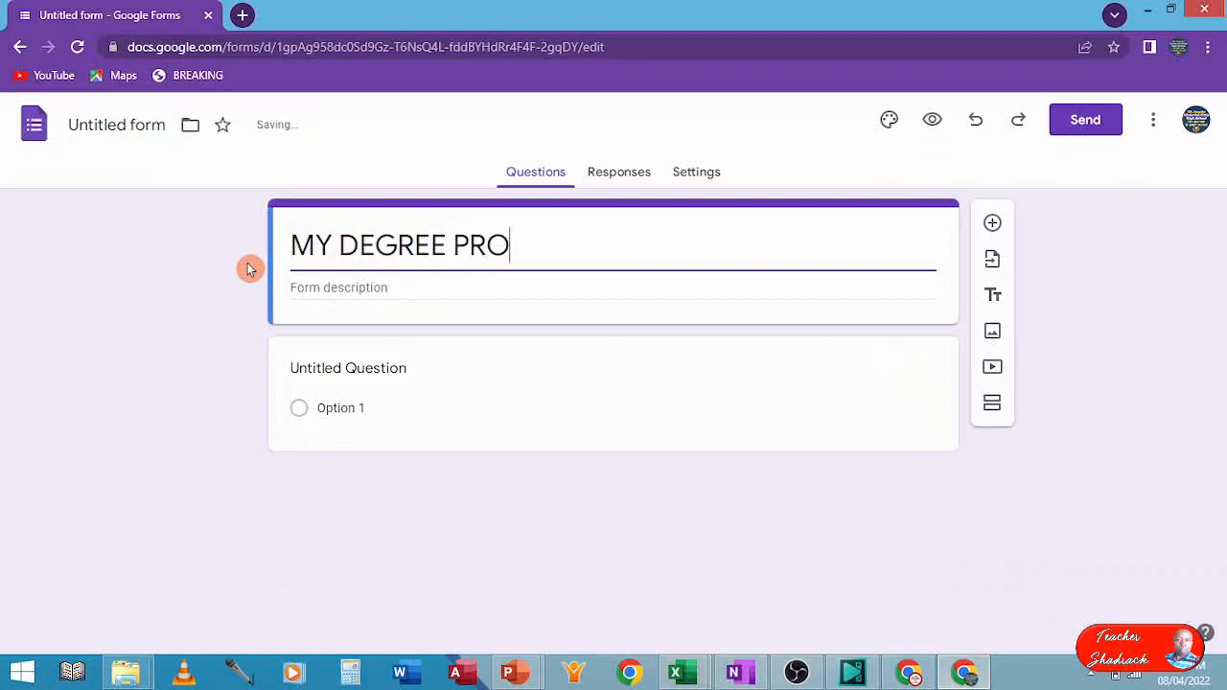
text(GRAMS S)
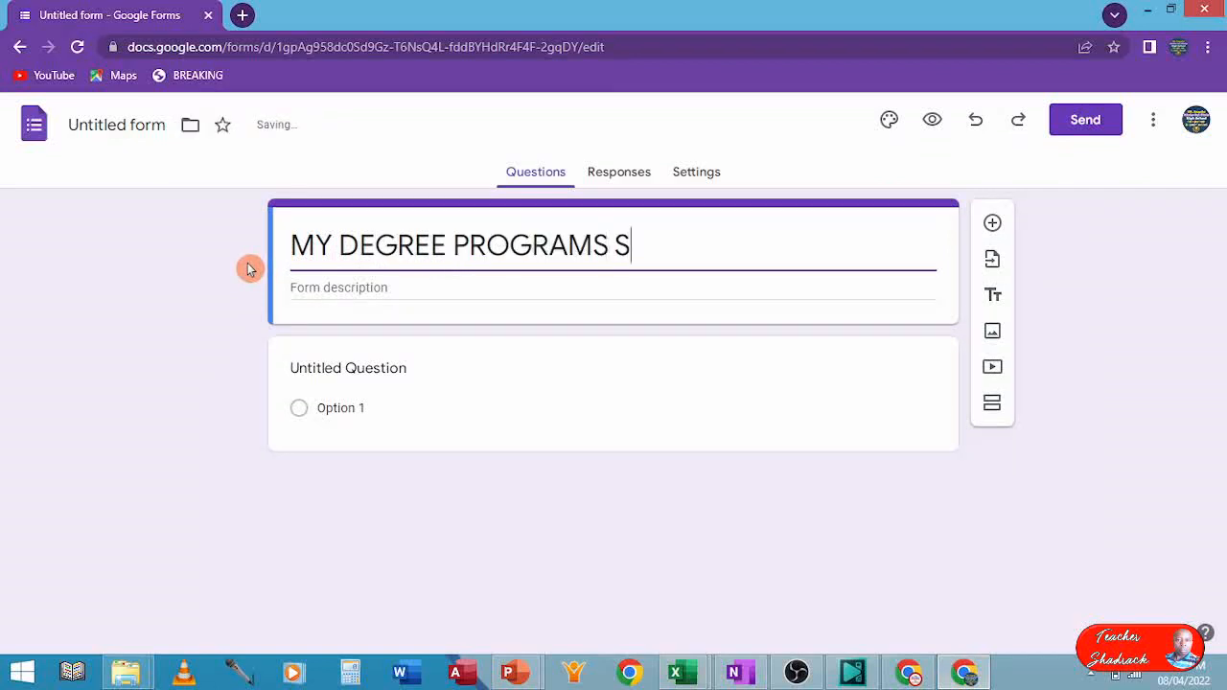
text(ELECTION FORM)
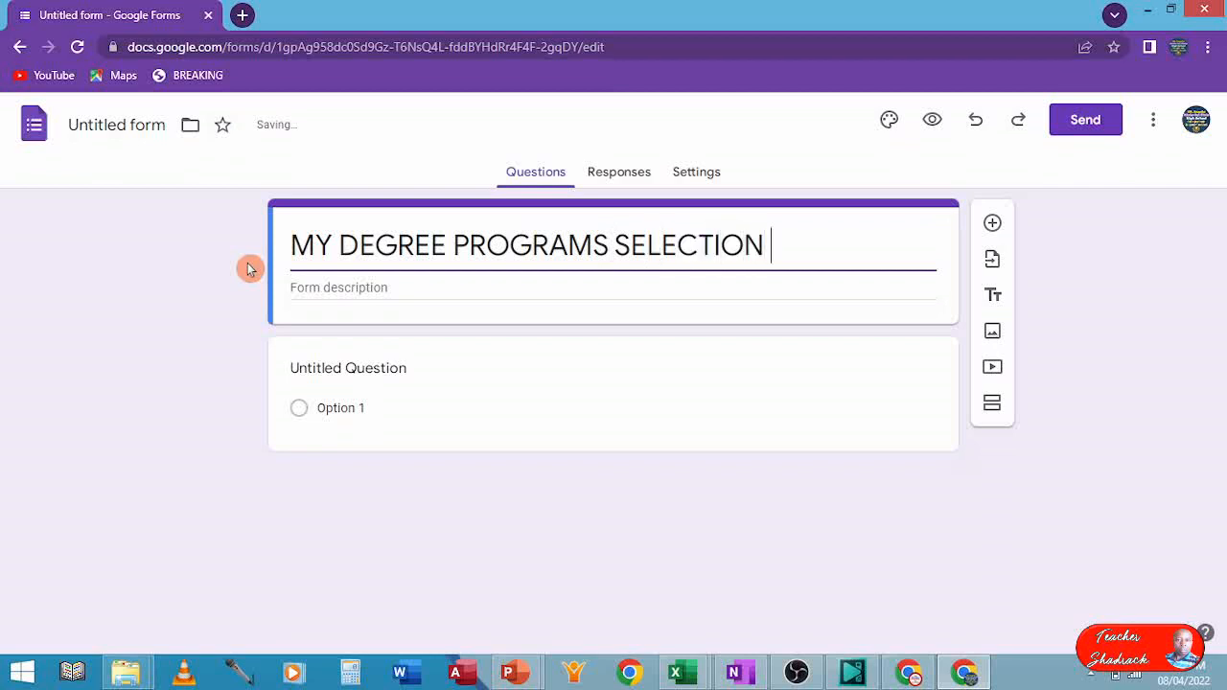
Enter a form description saying the form is a tool customised to collect data from students.
click(351, 287)
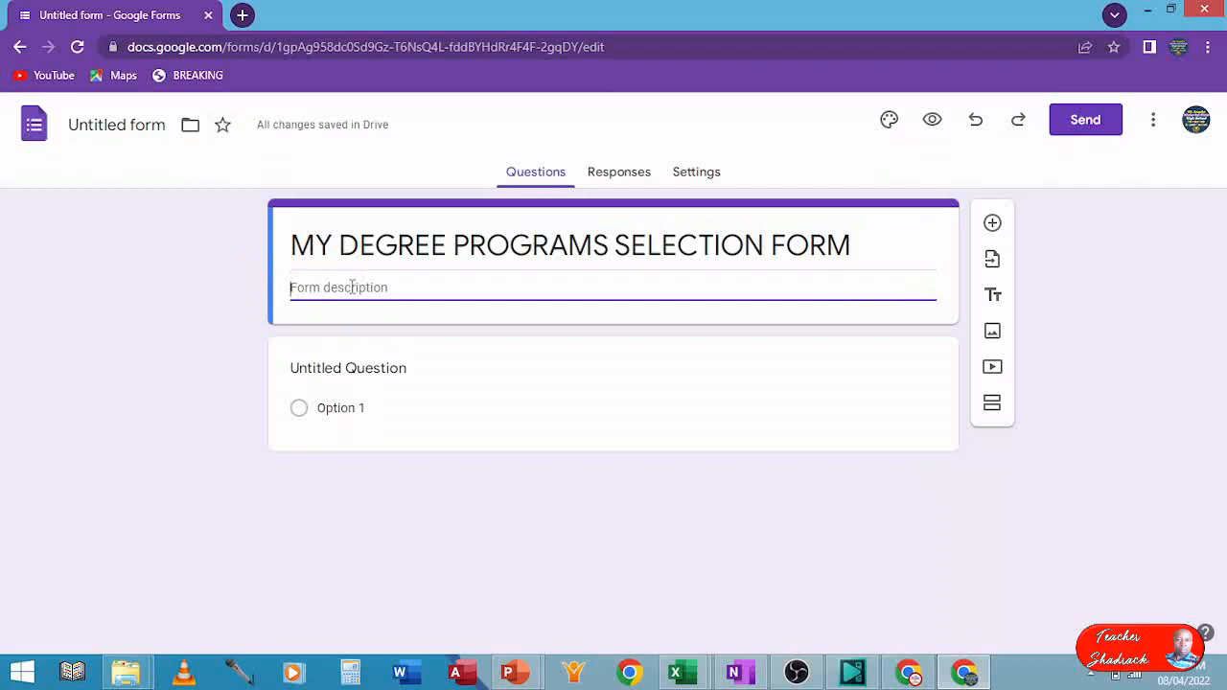
text(A toom )
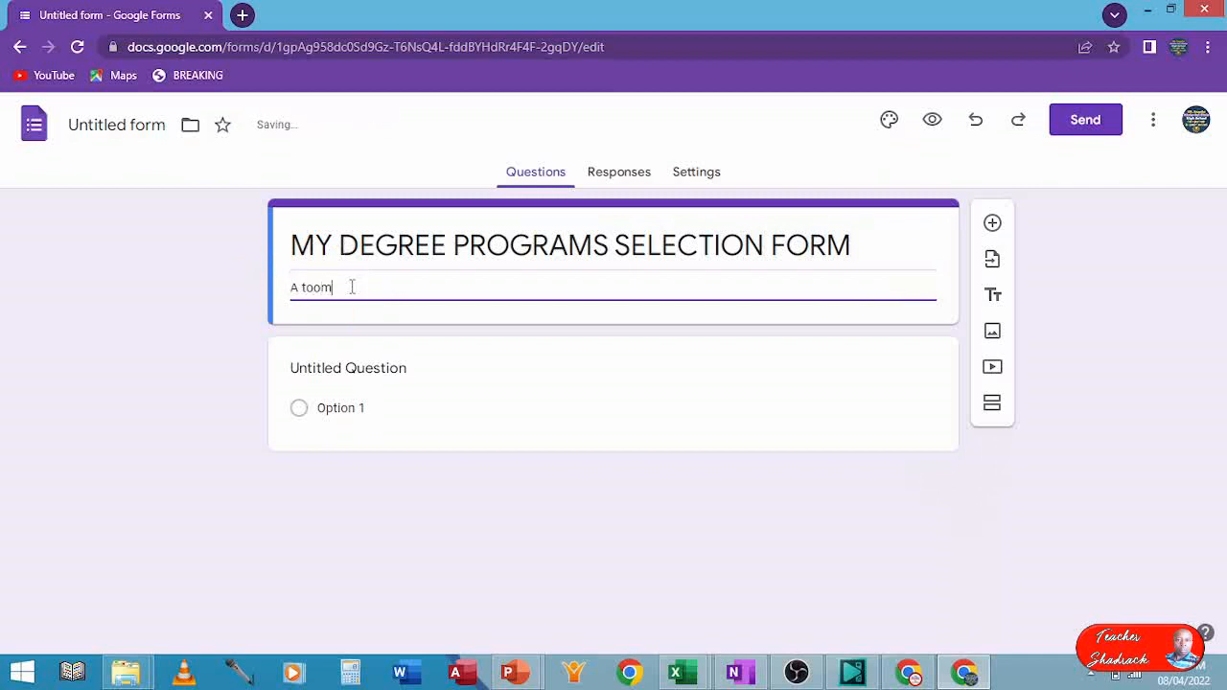
text(customised to)
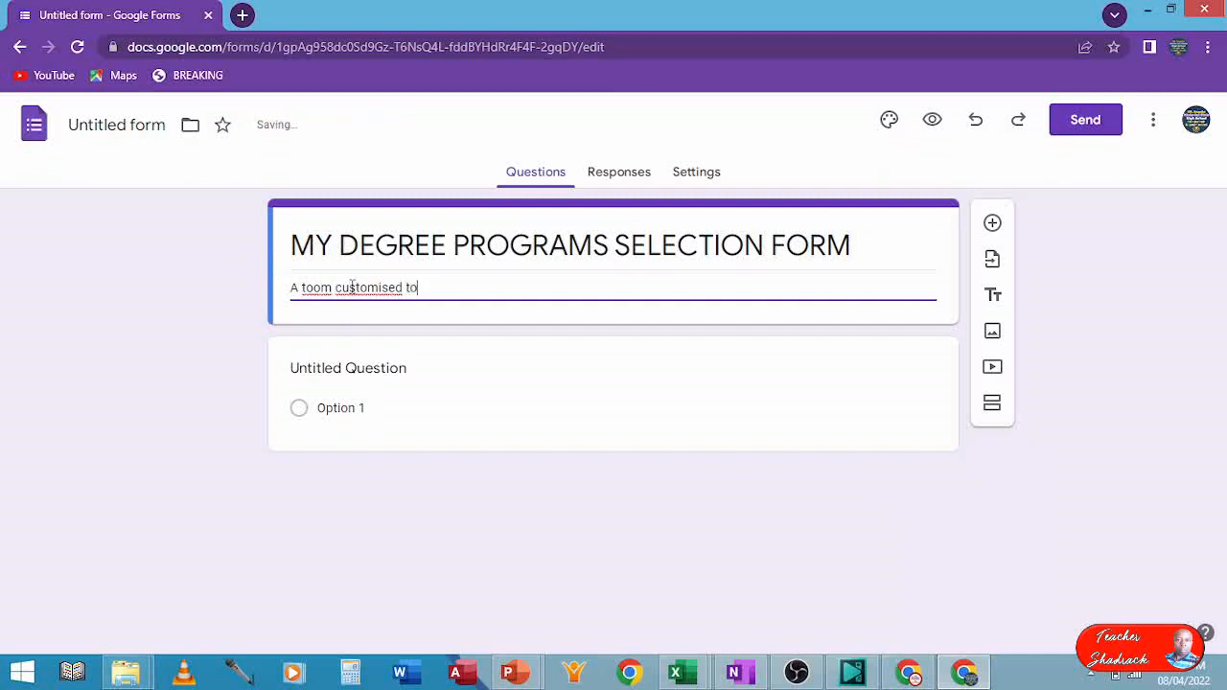
text( cllect data from stude)
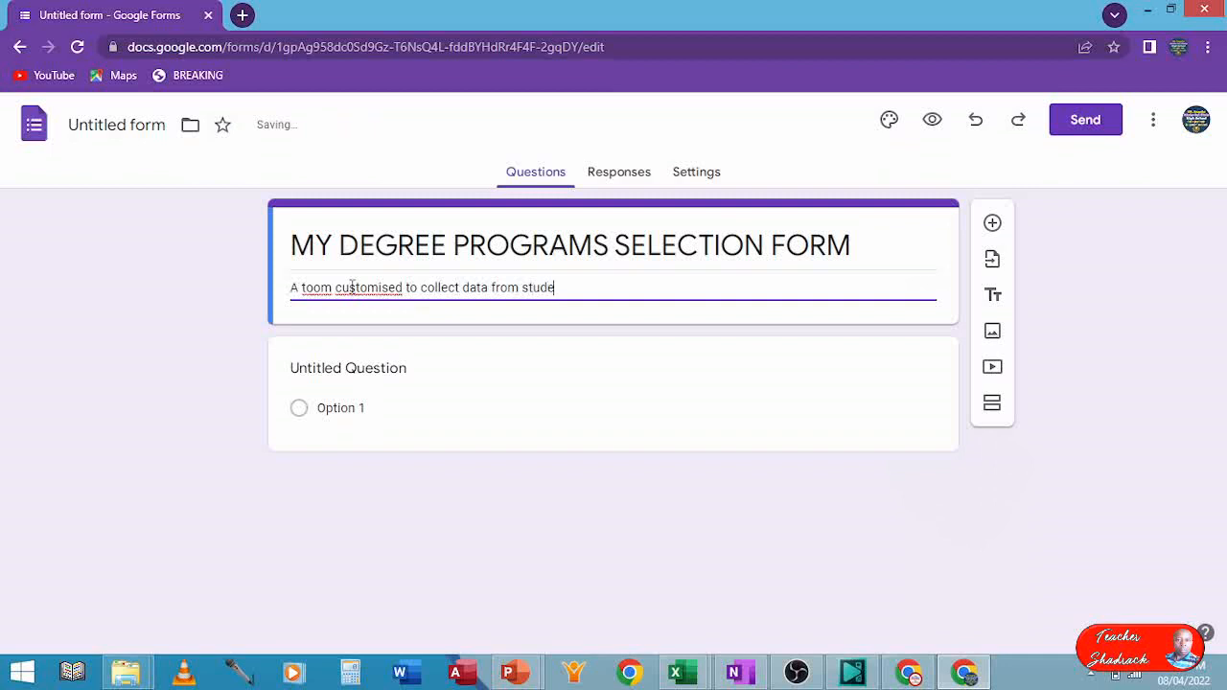
text(nts)
Correct the spelling in the form description so it reads "A tool customized to collect data from students".
right_click(316, 290)
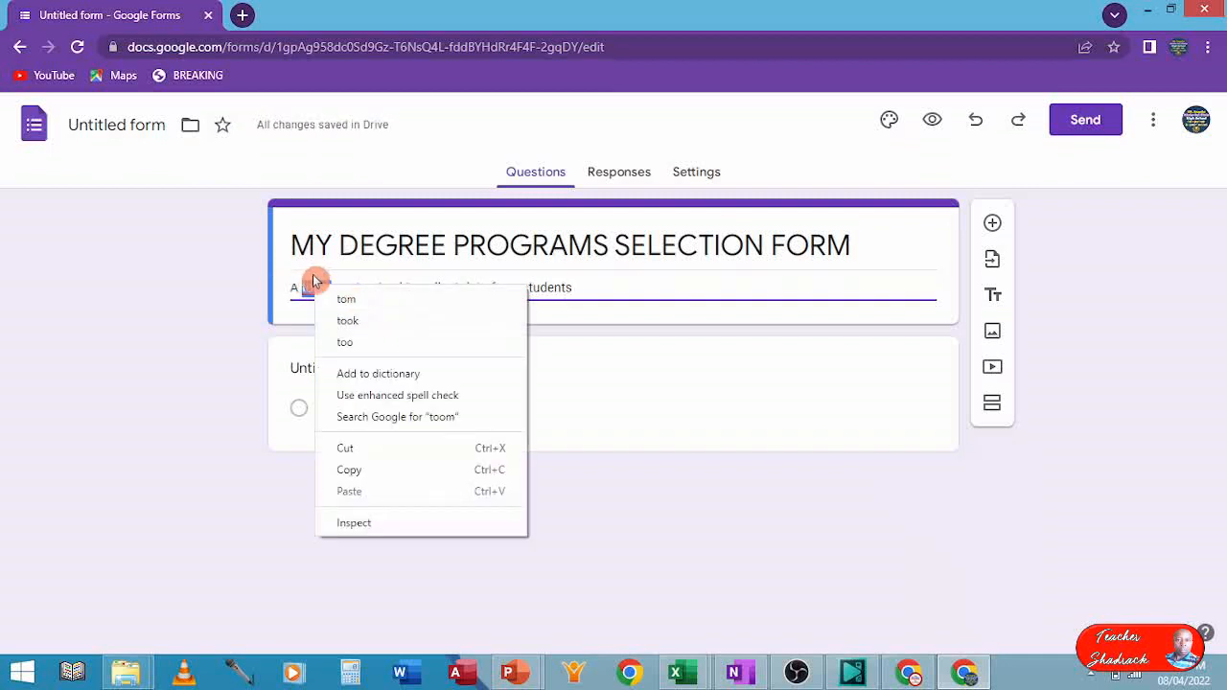
key(Escape)
click(317, 286)
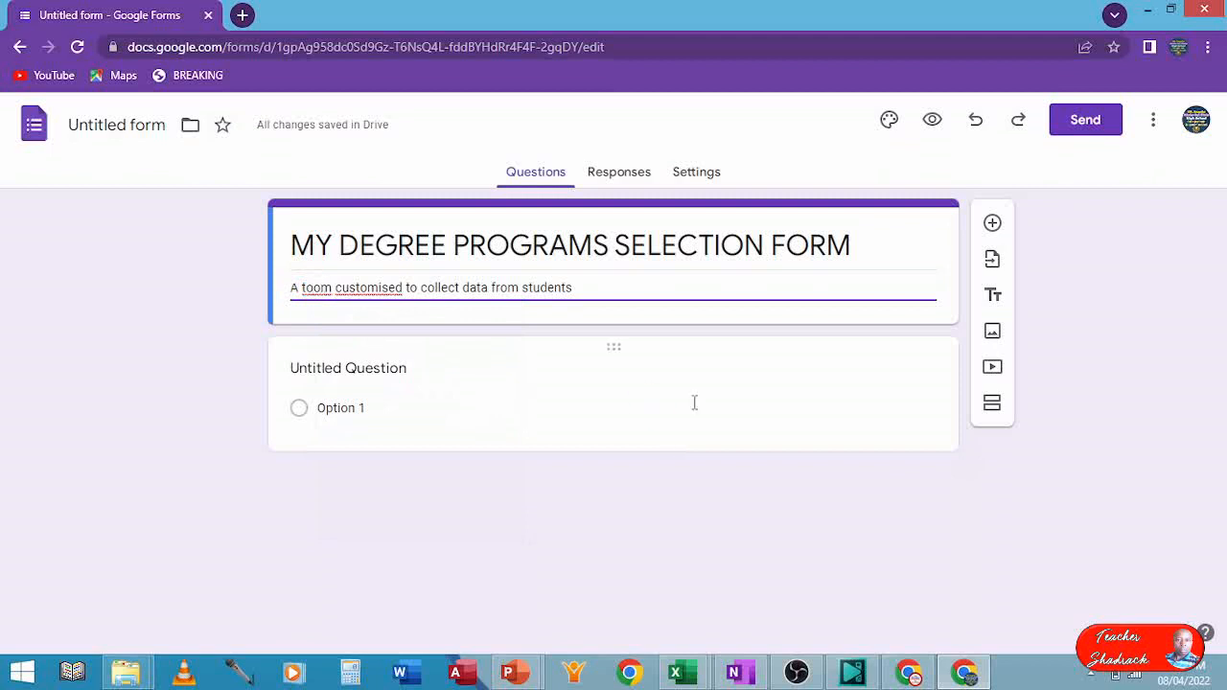
key(BackSpace)
text(l)
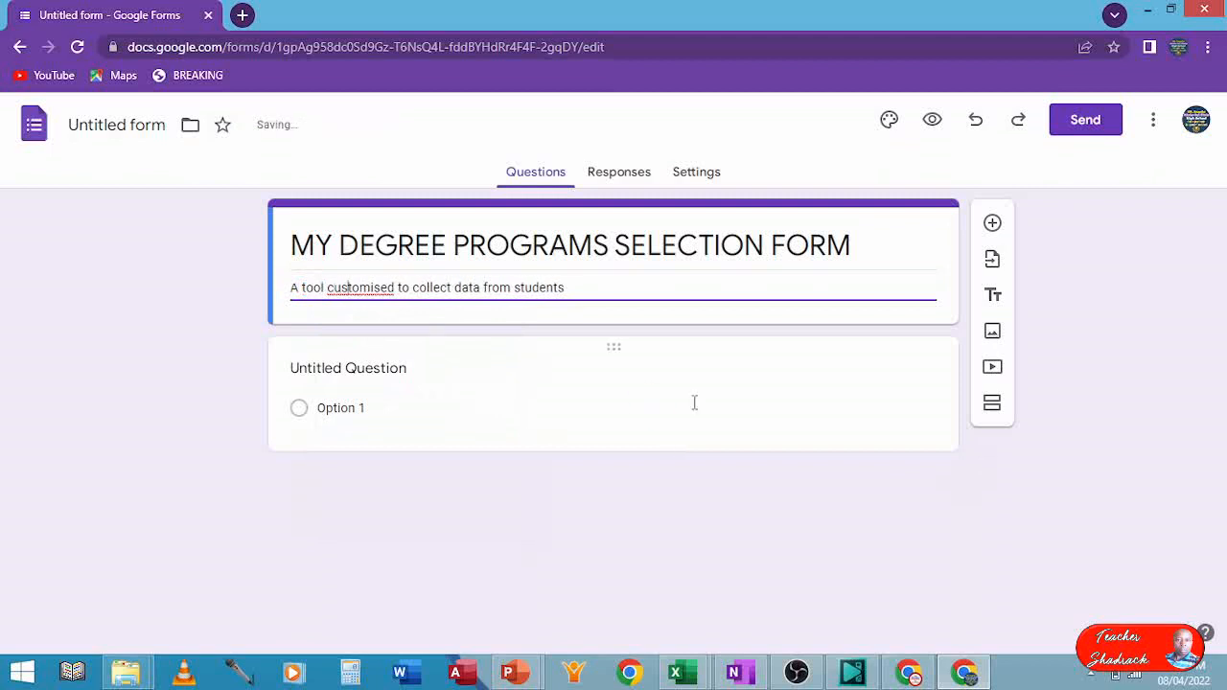
click(382, 286)
key(BackSpace)
text(z)
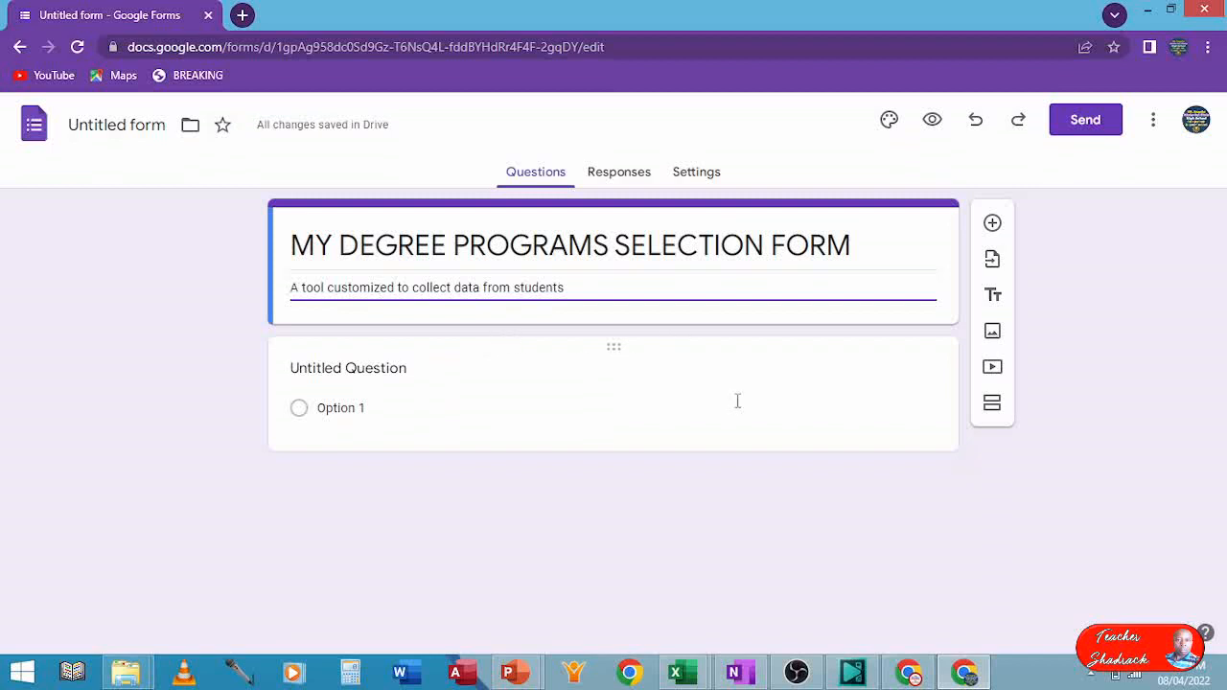
click(504, 382)
click(420, 404)
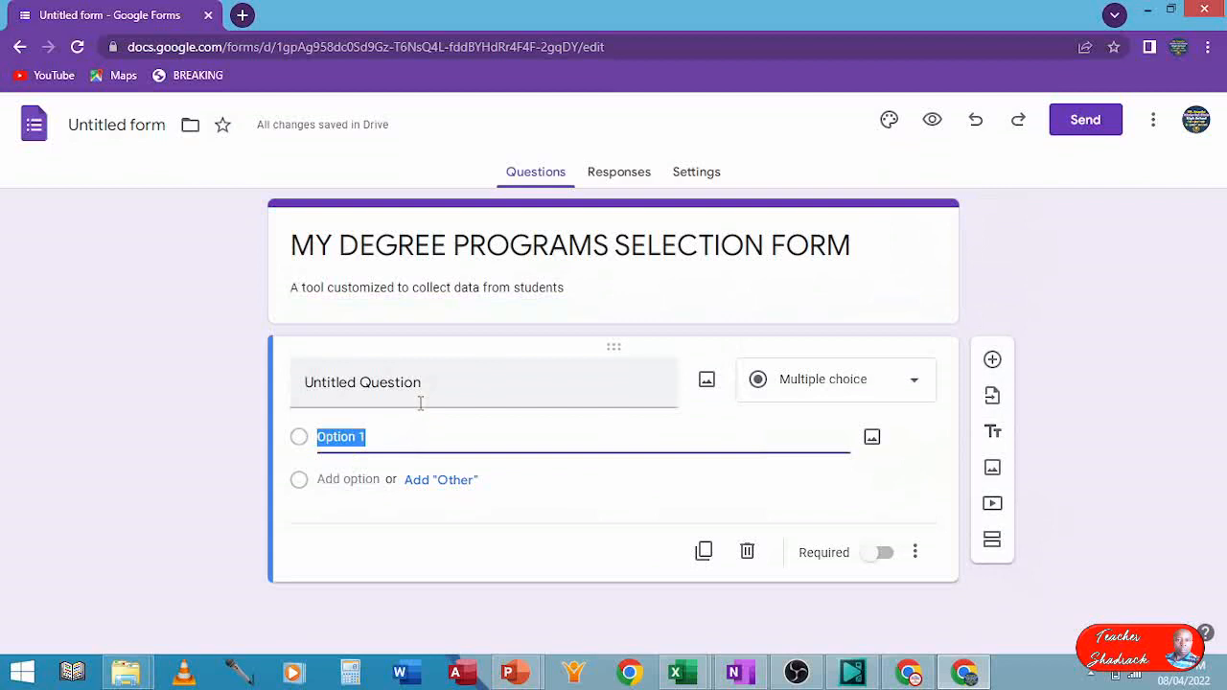
click(551, 261)
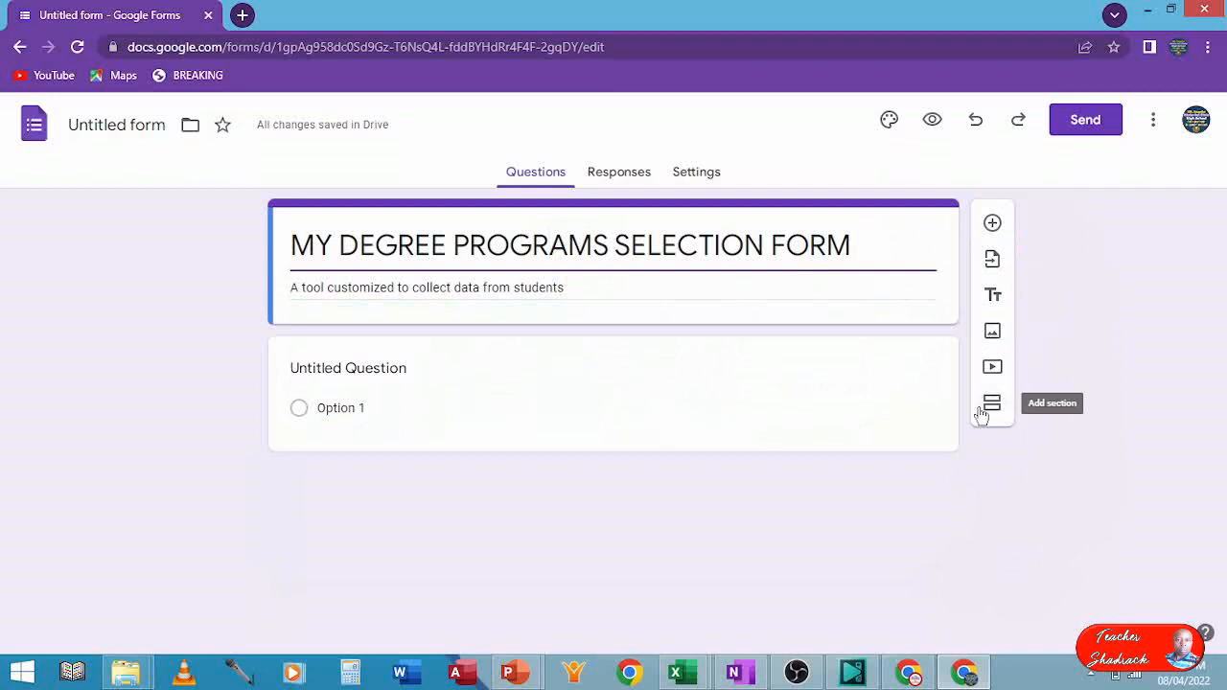
Replace the untitled question's title with "Index Number".
click(410, 400)
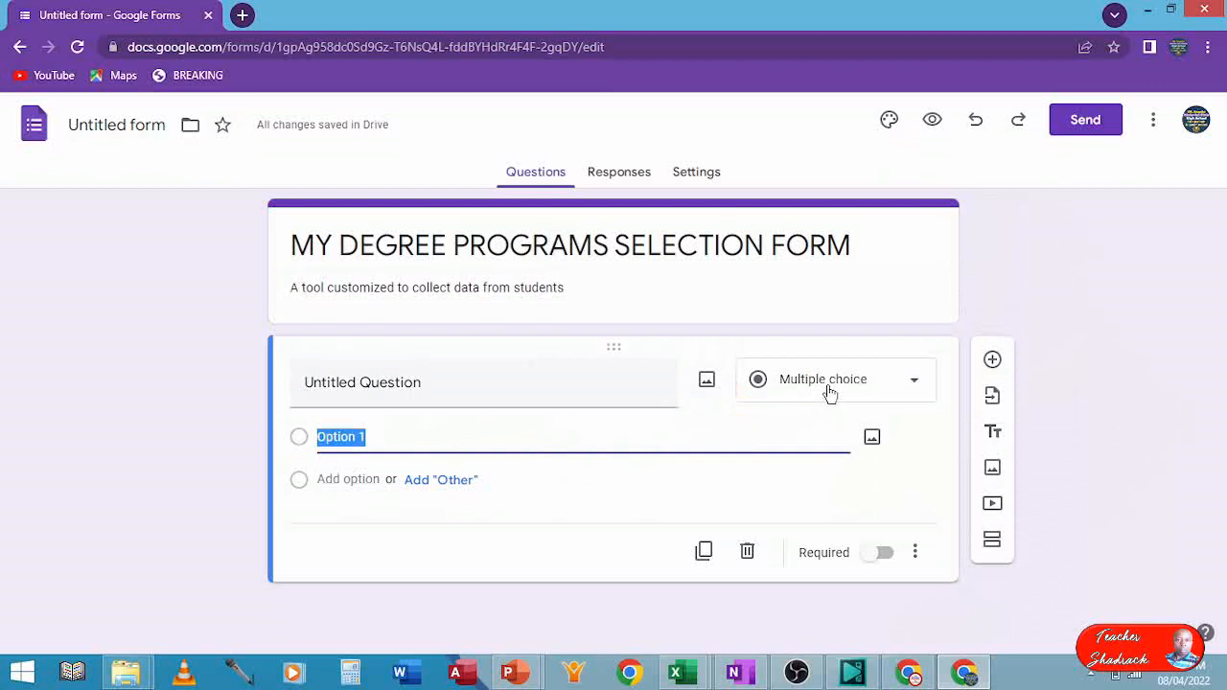
click(438, 384)
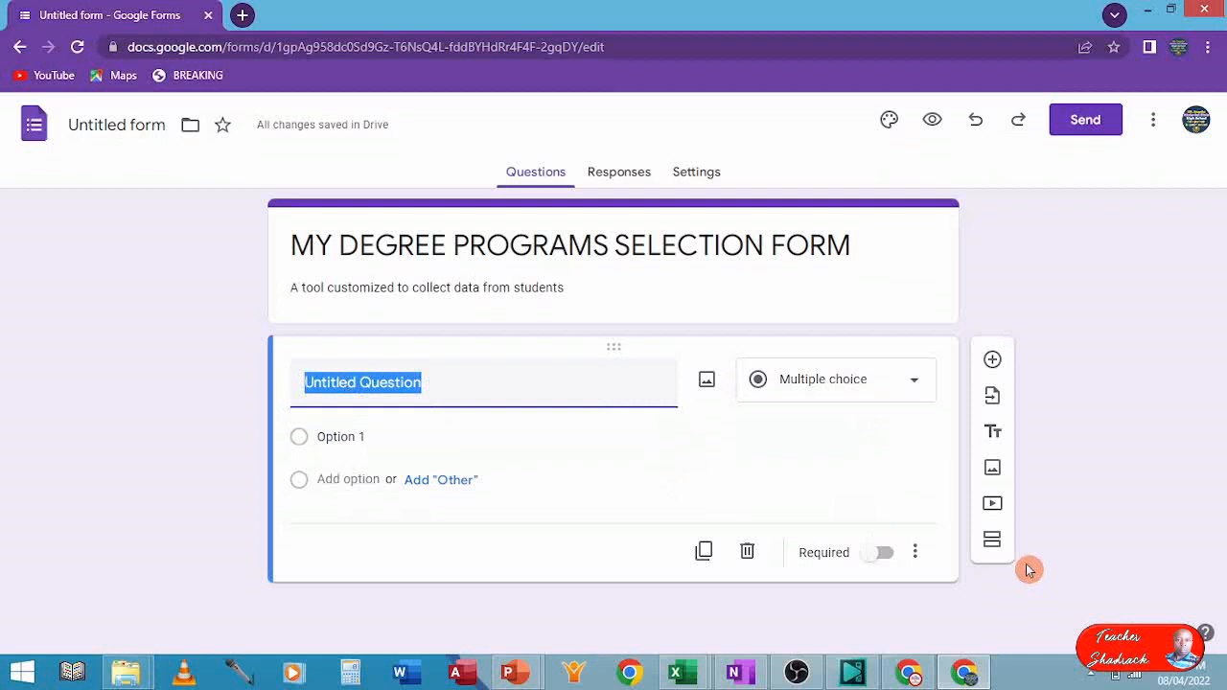
text(Index )
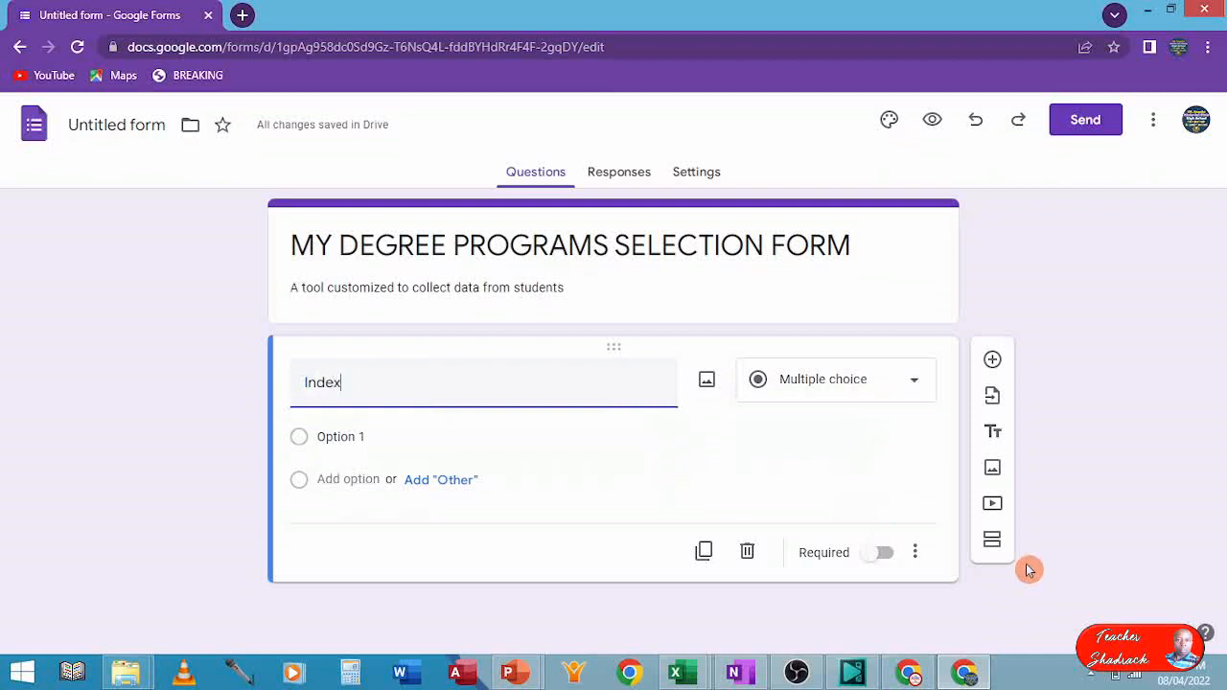
text(Numb)
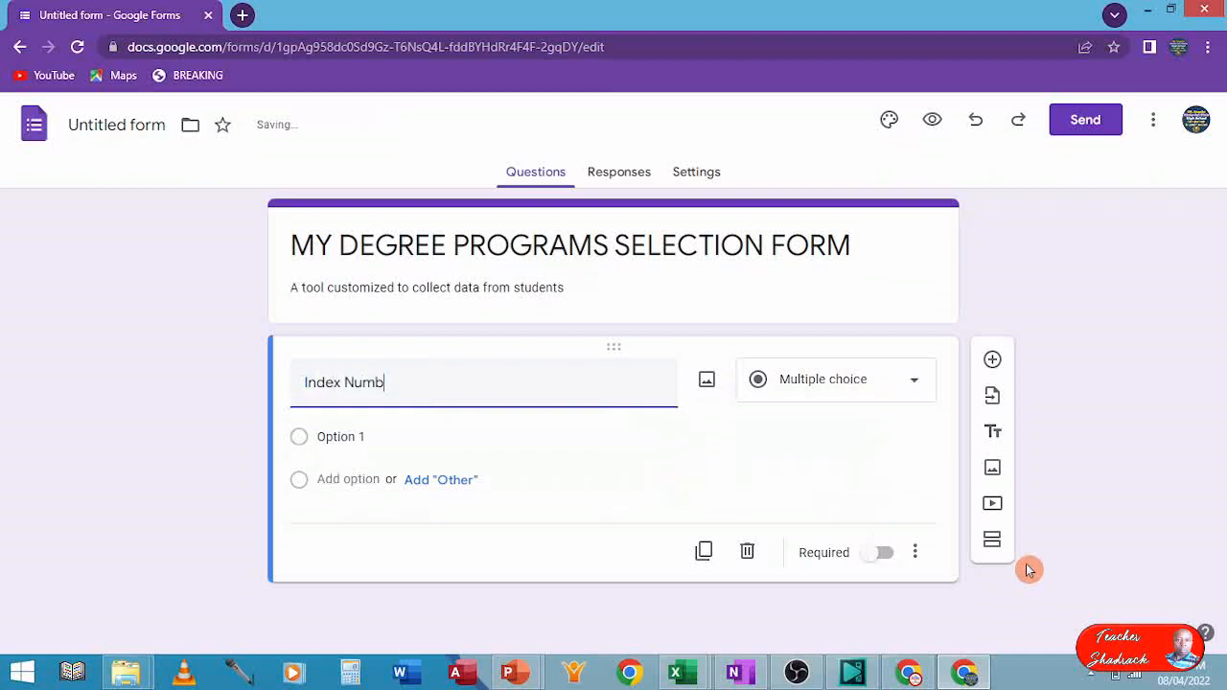
text(er)
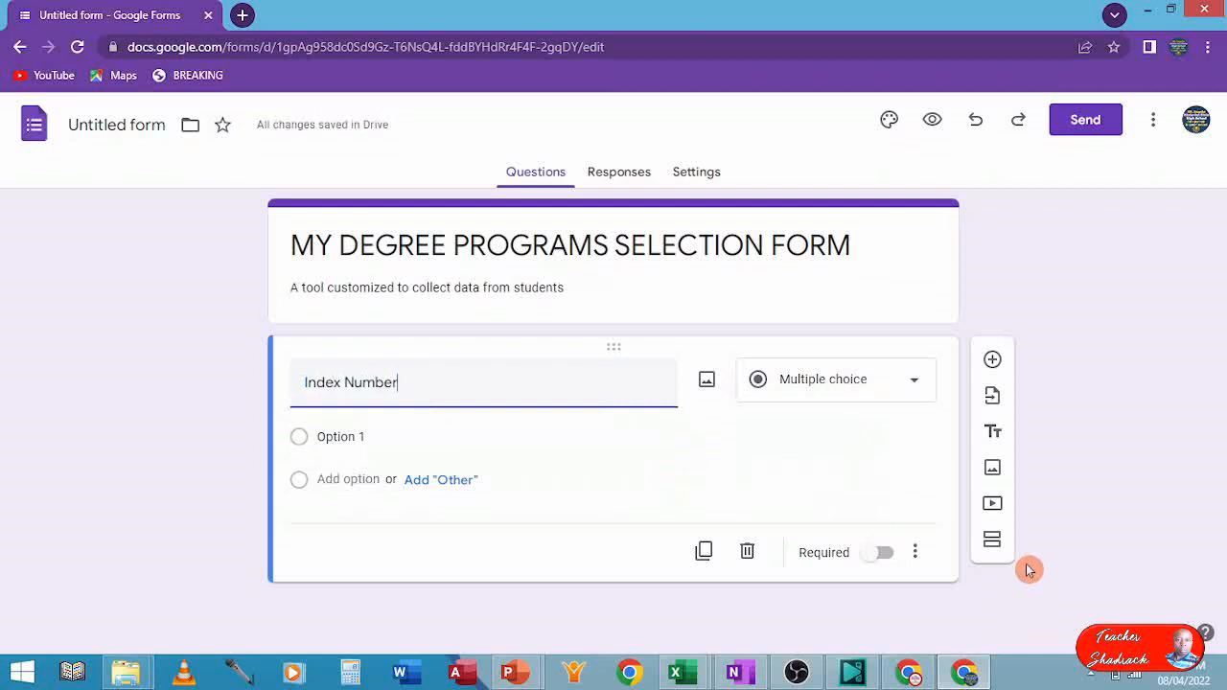
Change the Index Number question to the Drop-down type and enter 001 and 002 as its first two options.
click(913, 384)
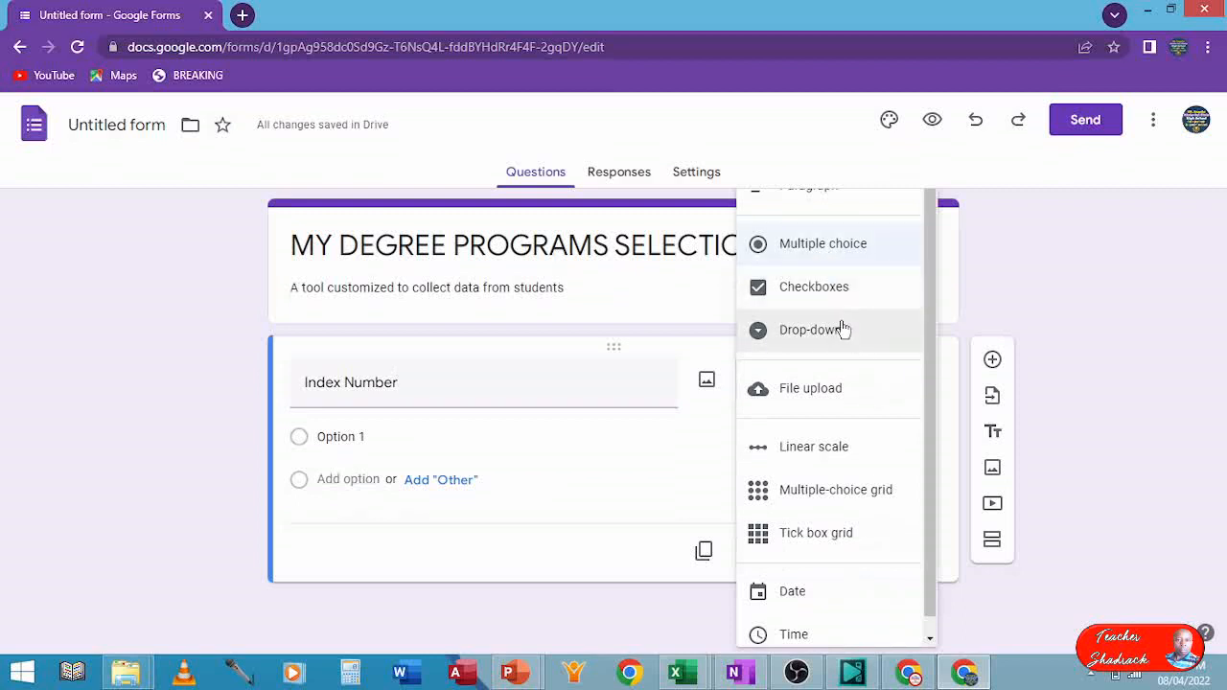
mouse_move(932, 251)
mouse_down()
mouse_move(923, 365)
mouse_move(931, 235)
mouse_up()
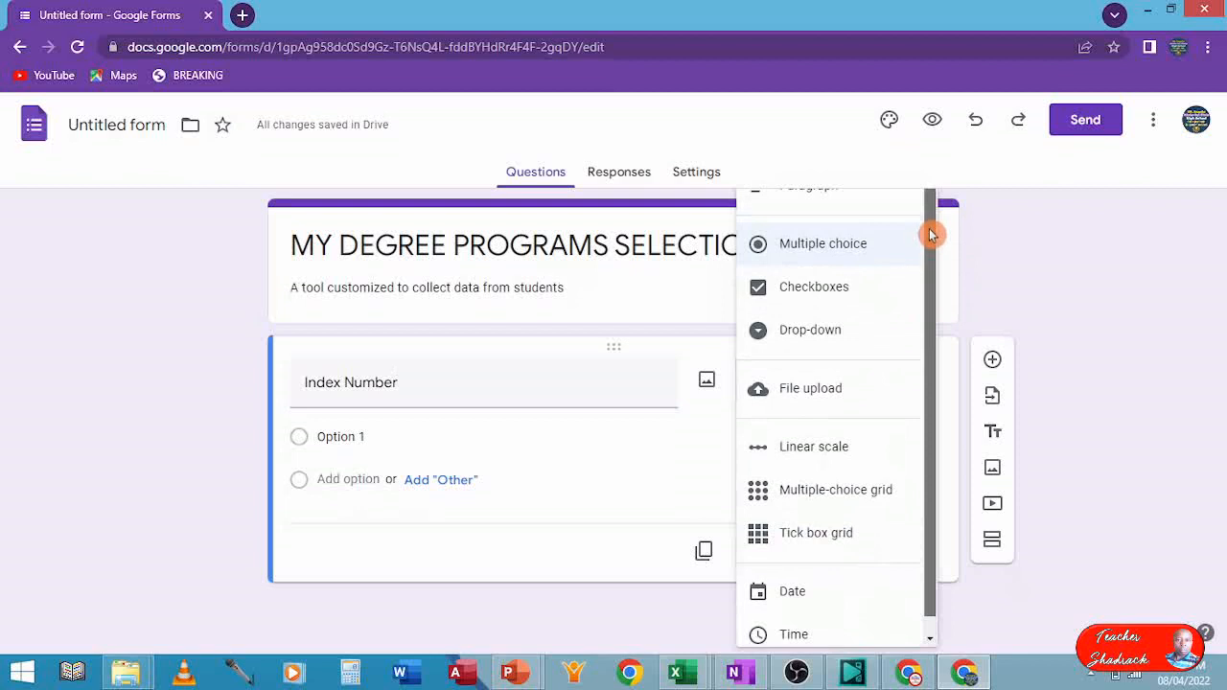
click(806, 341)
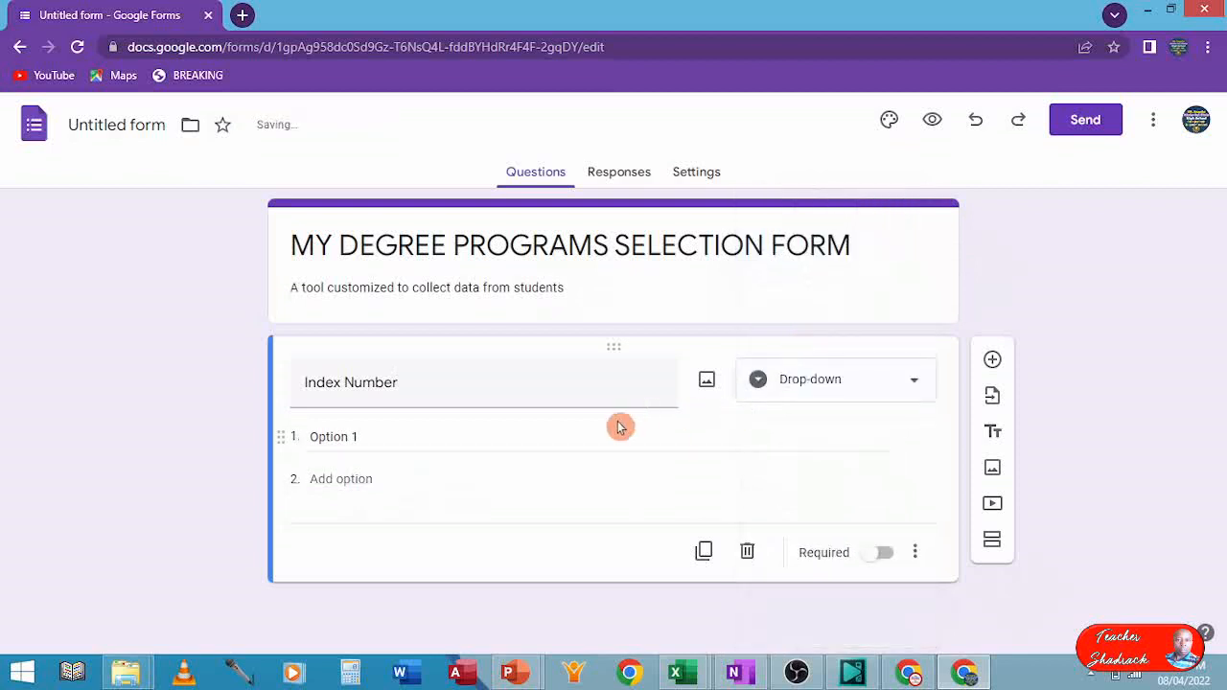
click(339, 436)
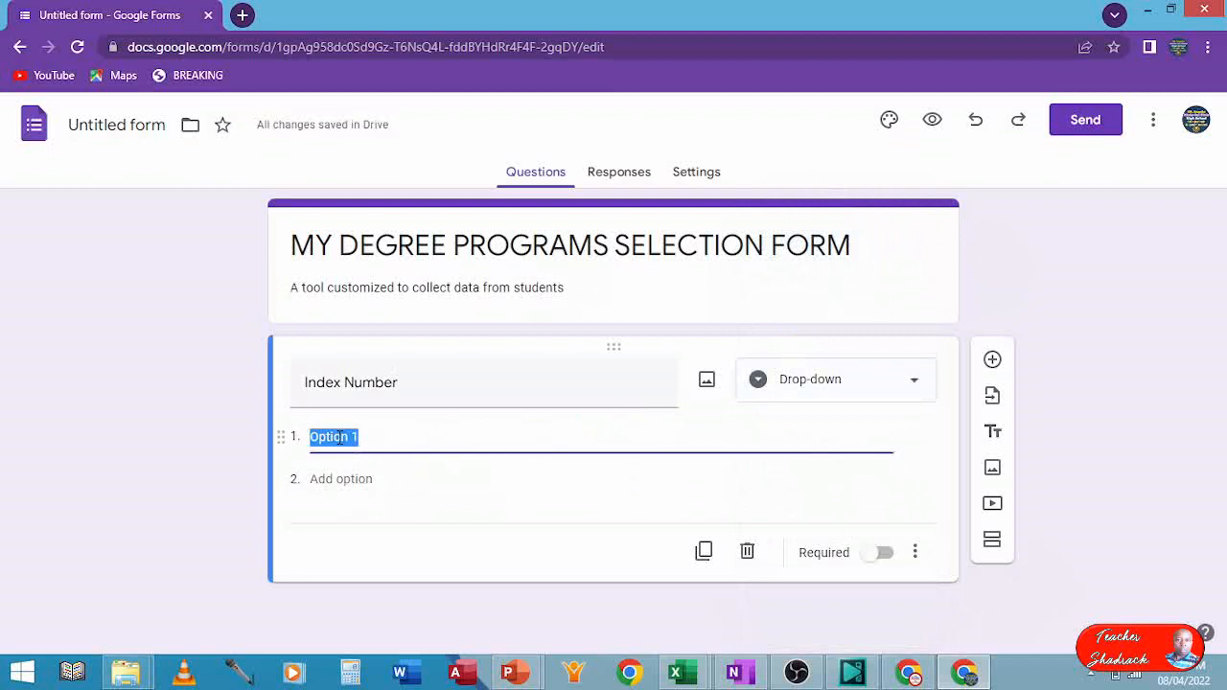
text(001)
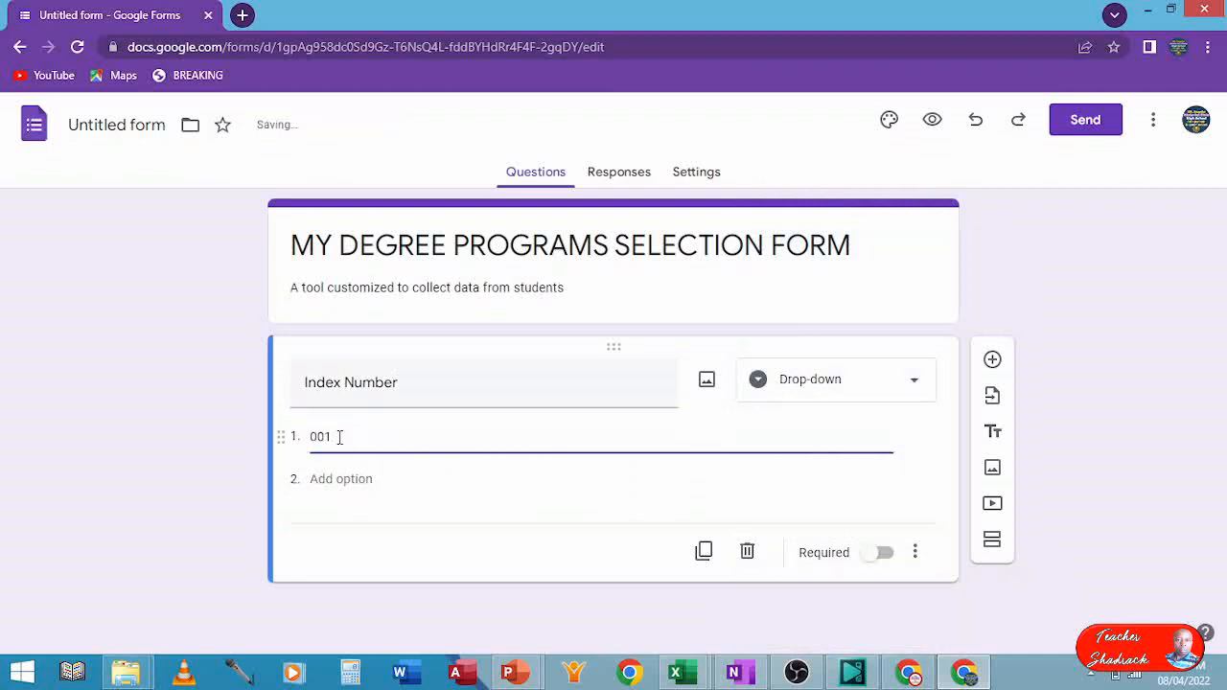
key(Return)
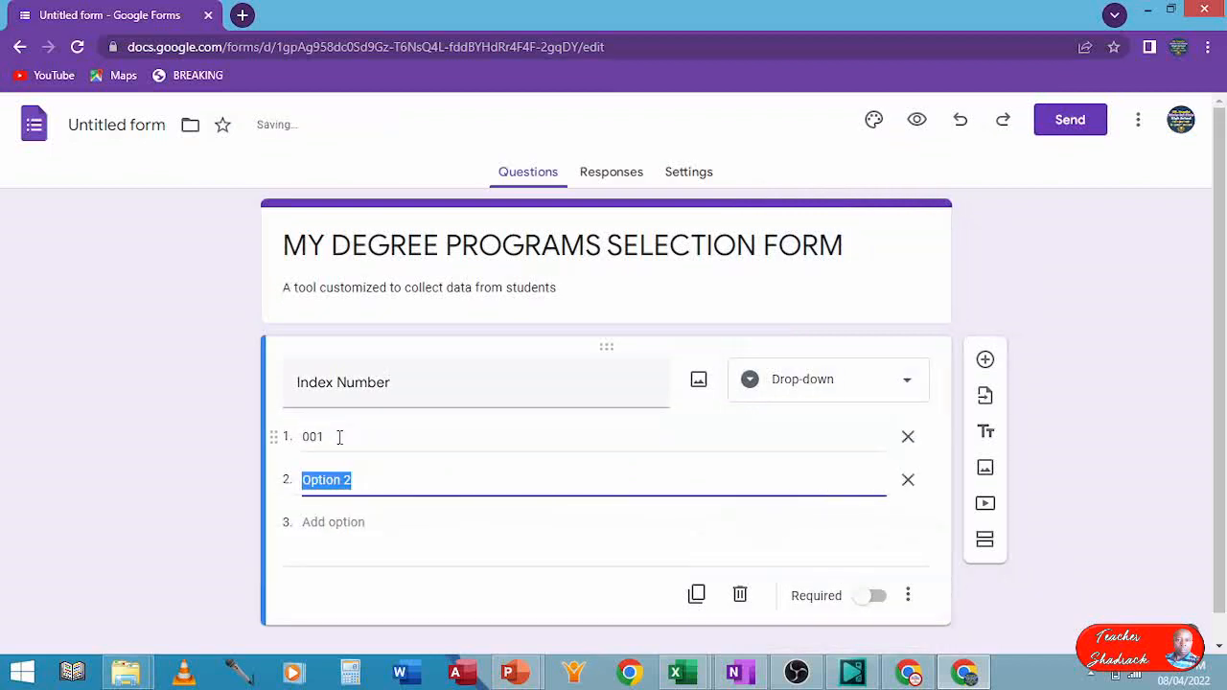
text(002)
click(352, 522)
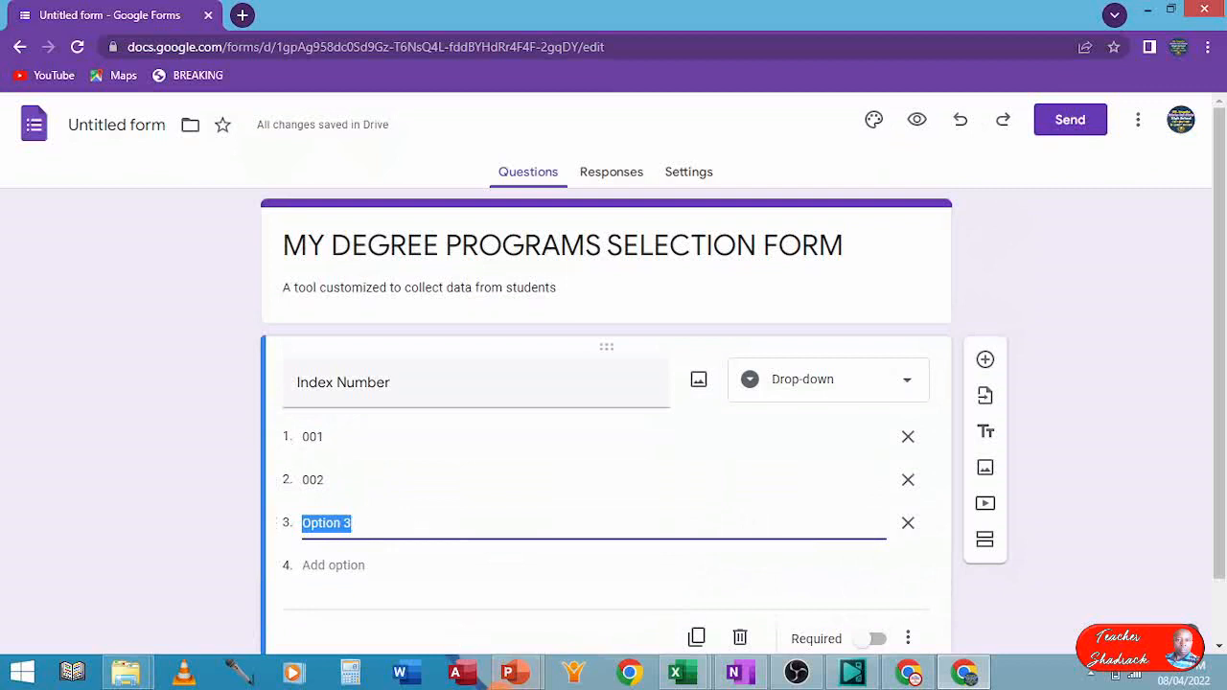
mouse_move(692, 679)
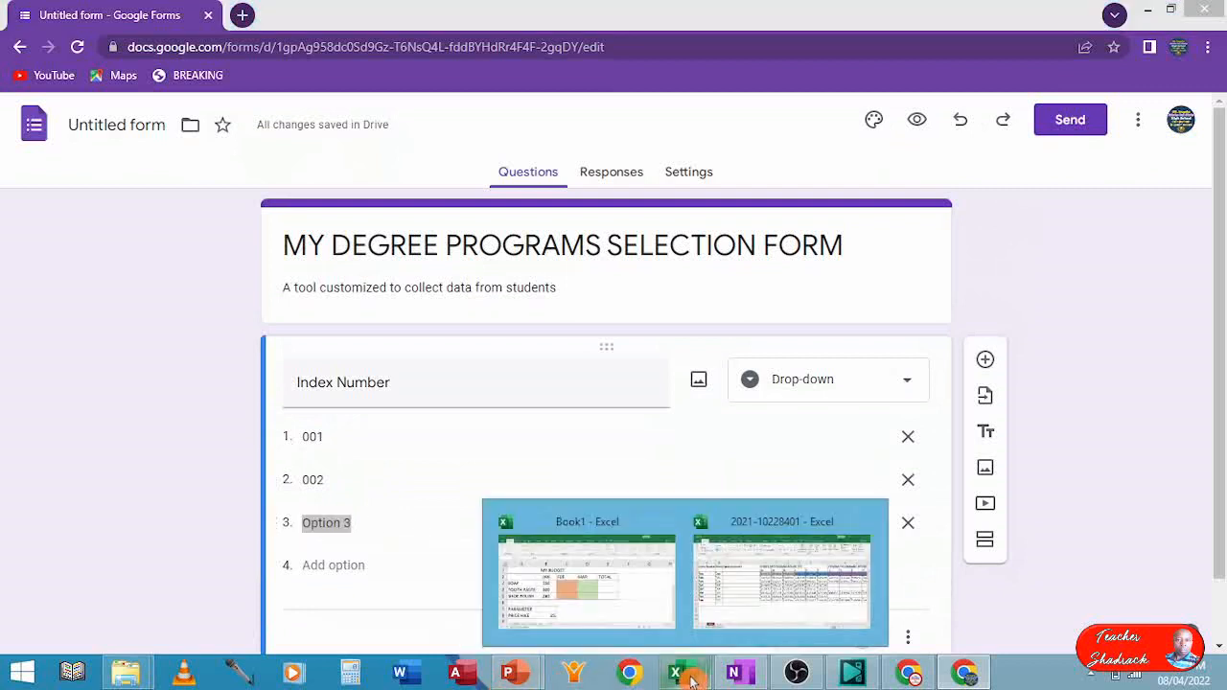
click(770, 606)
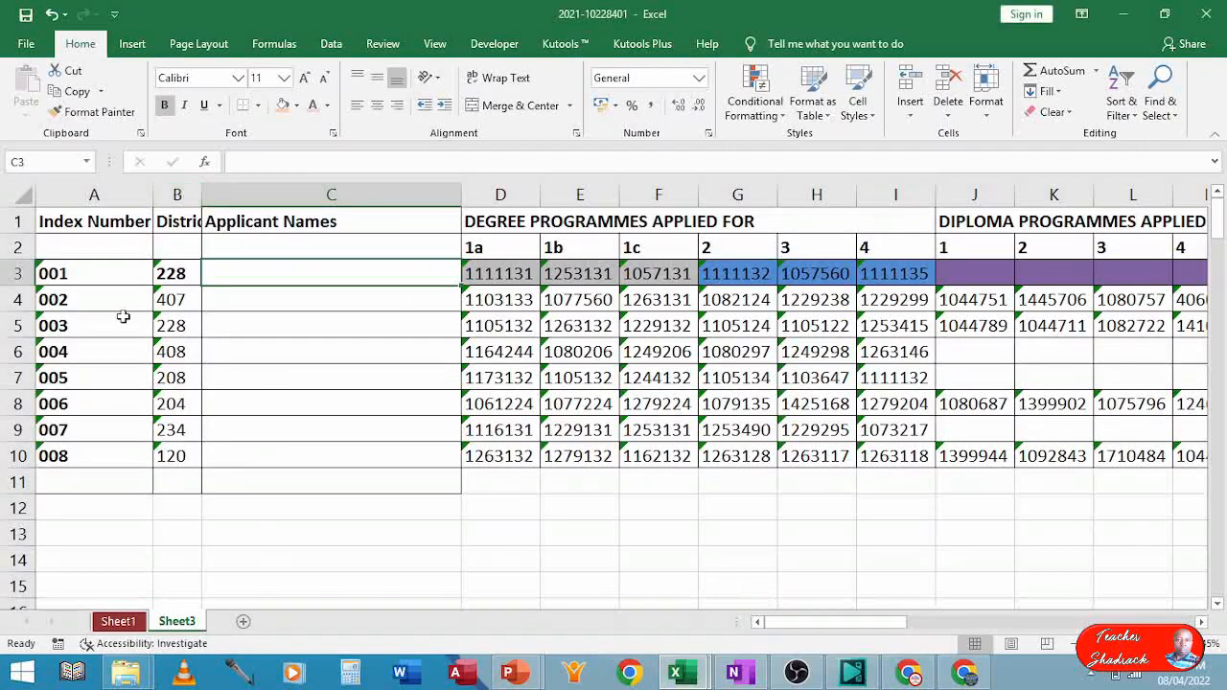
click(76, 326)
drag(70, 350, 72, 459)
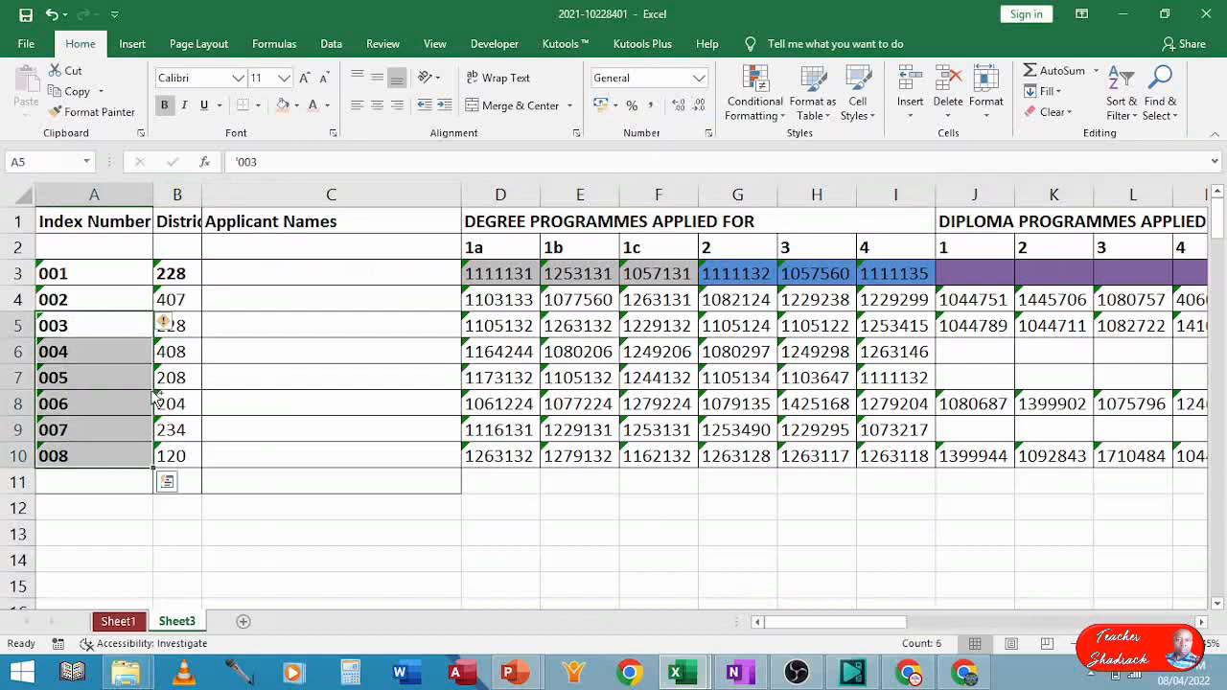
key(ctrl+c)
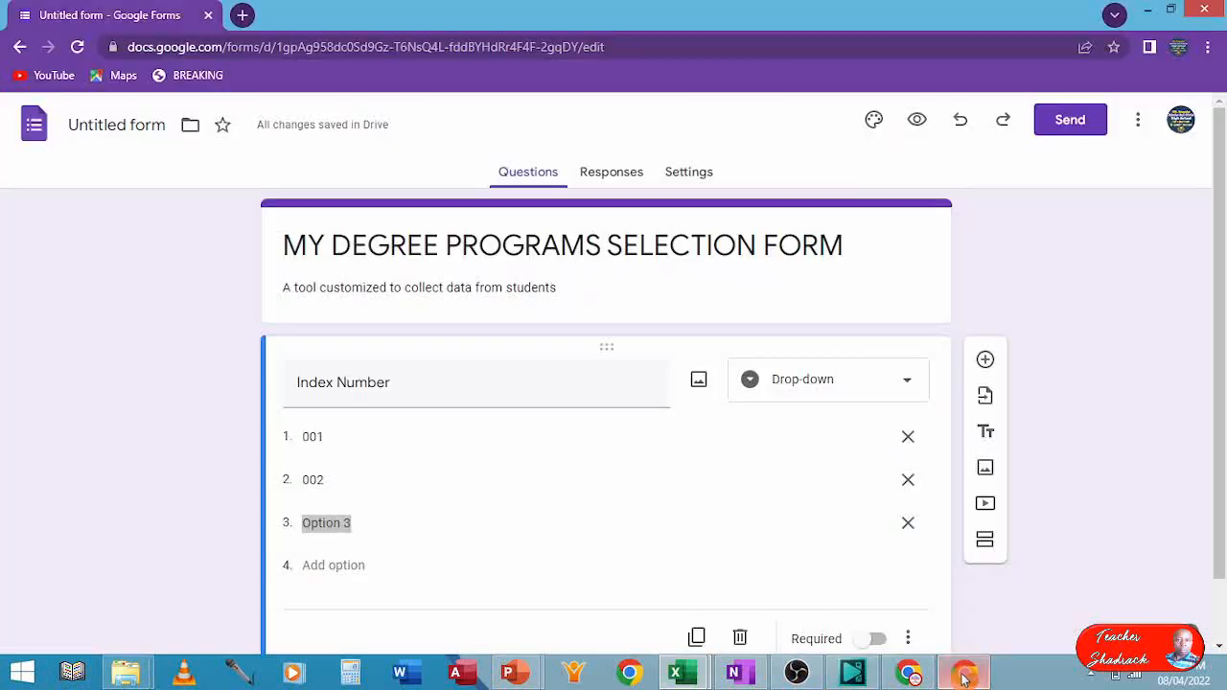
click(964, 674)
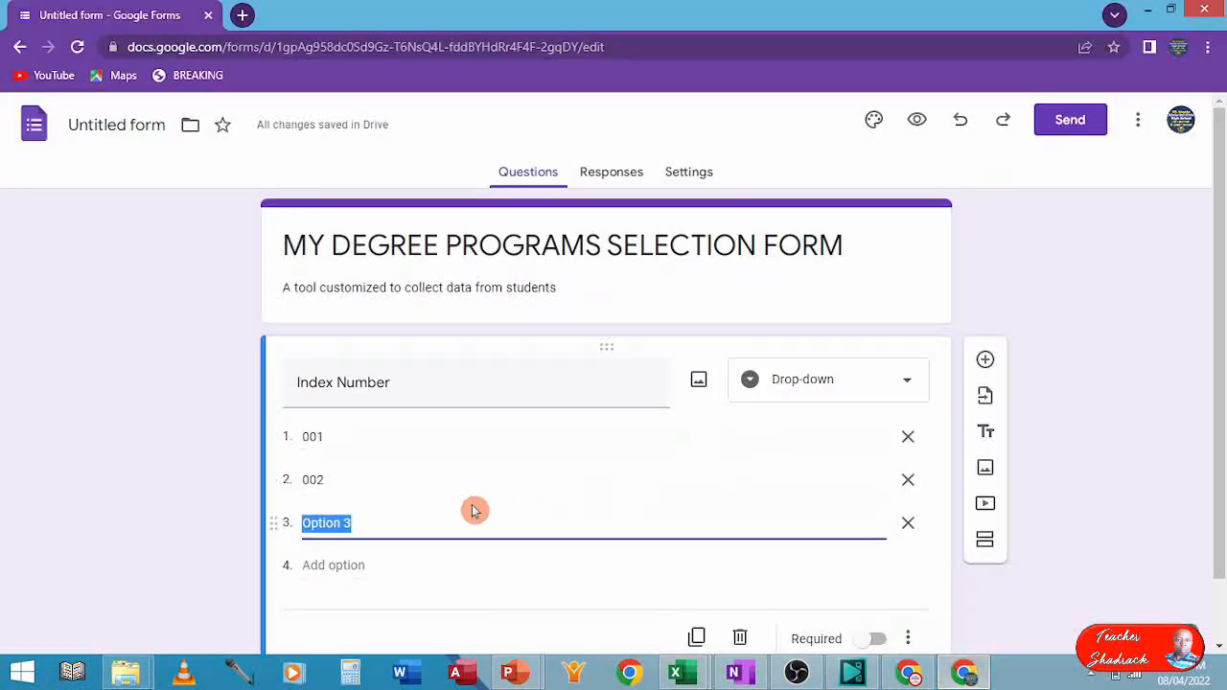
key(ctrl+v)
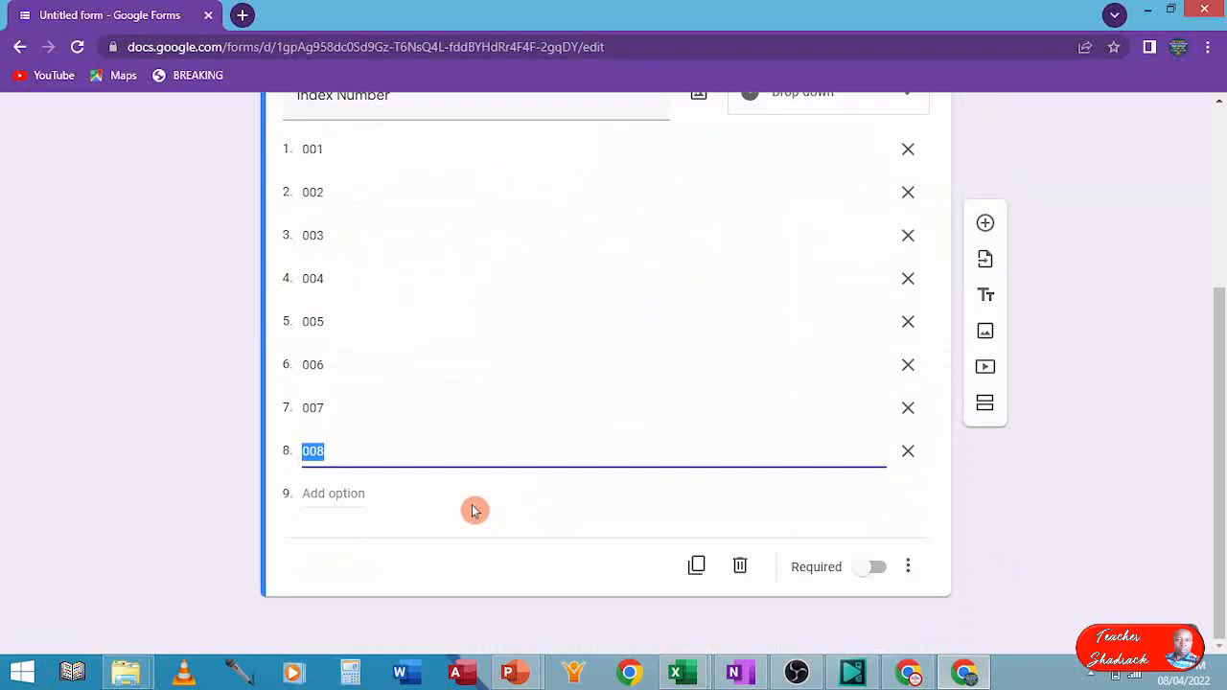
Review the Index Number options 001 to 008 and make the question required.
scroll(346, 487, up, 2)
scroll(373, 449, down, 1)
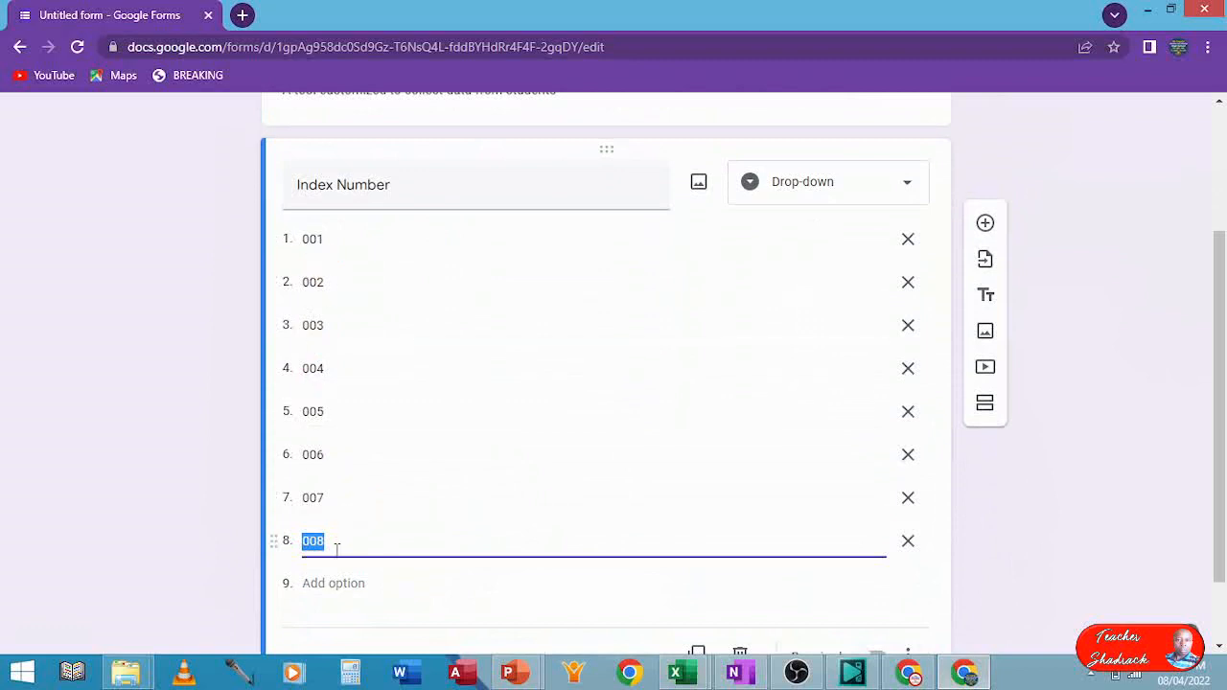
scroll(336, 546, up, 1)
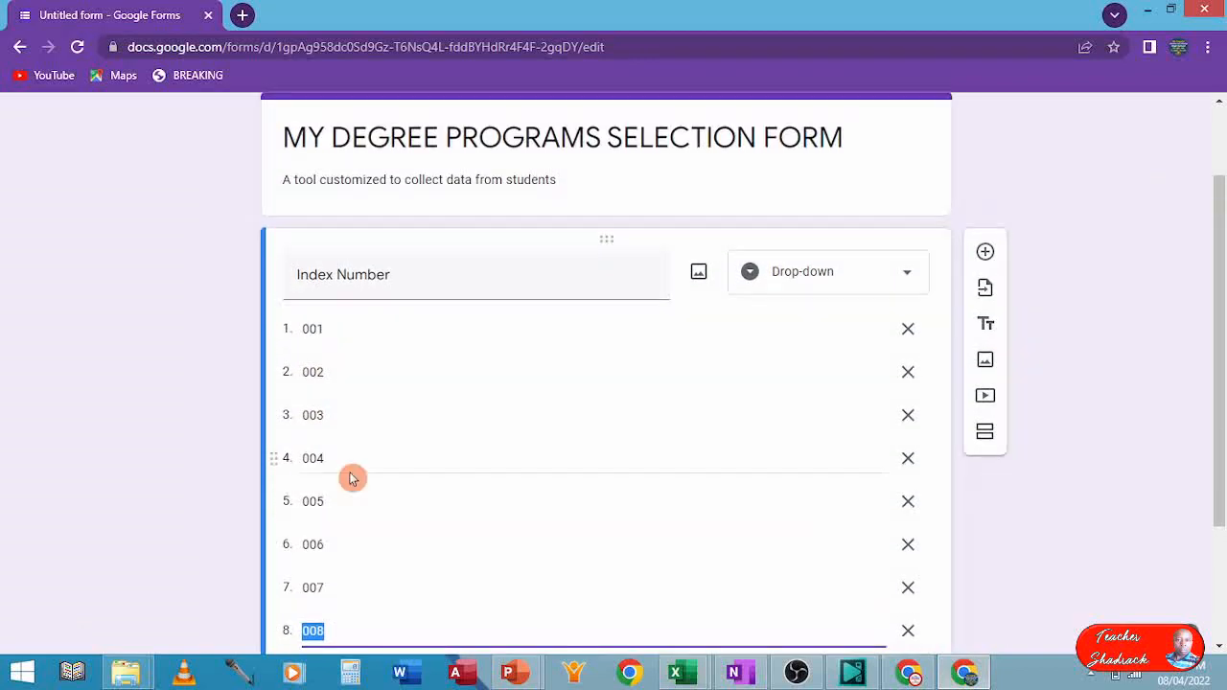
scroll(351, 477, down, 2)
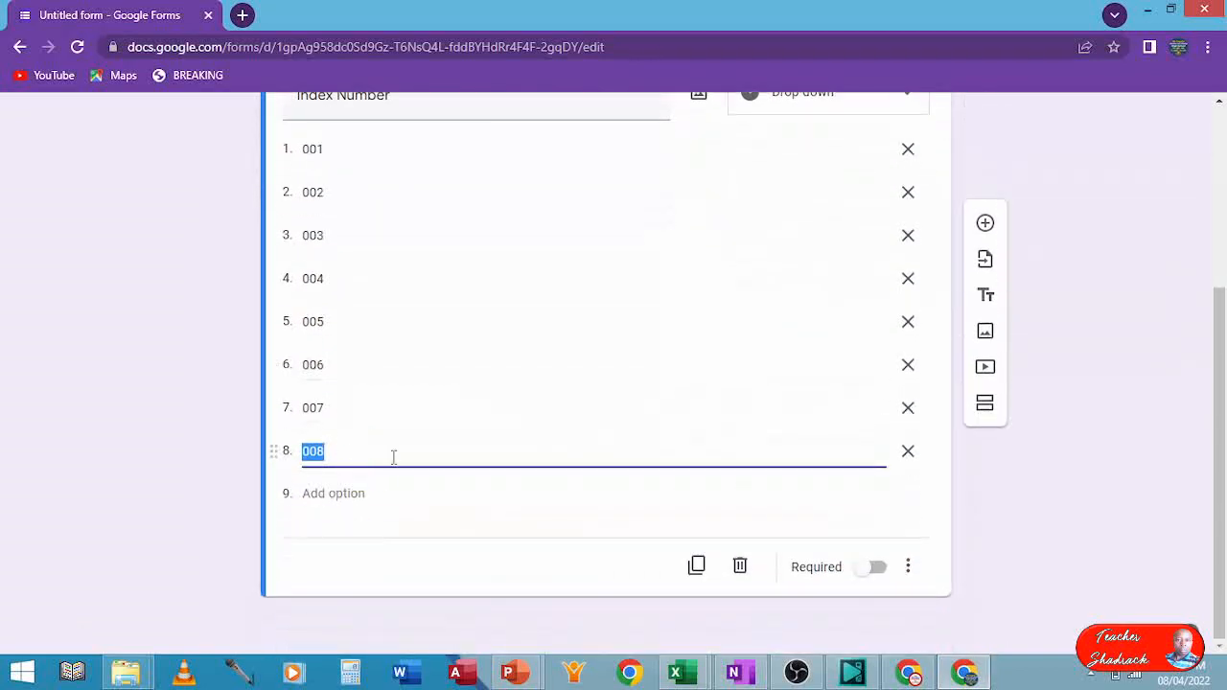
click(880, 570)
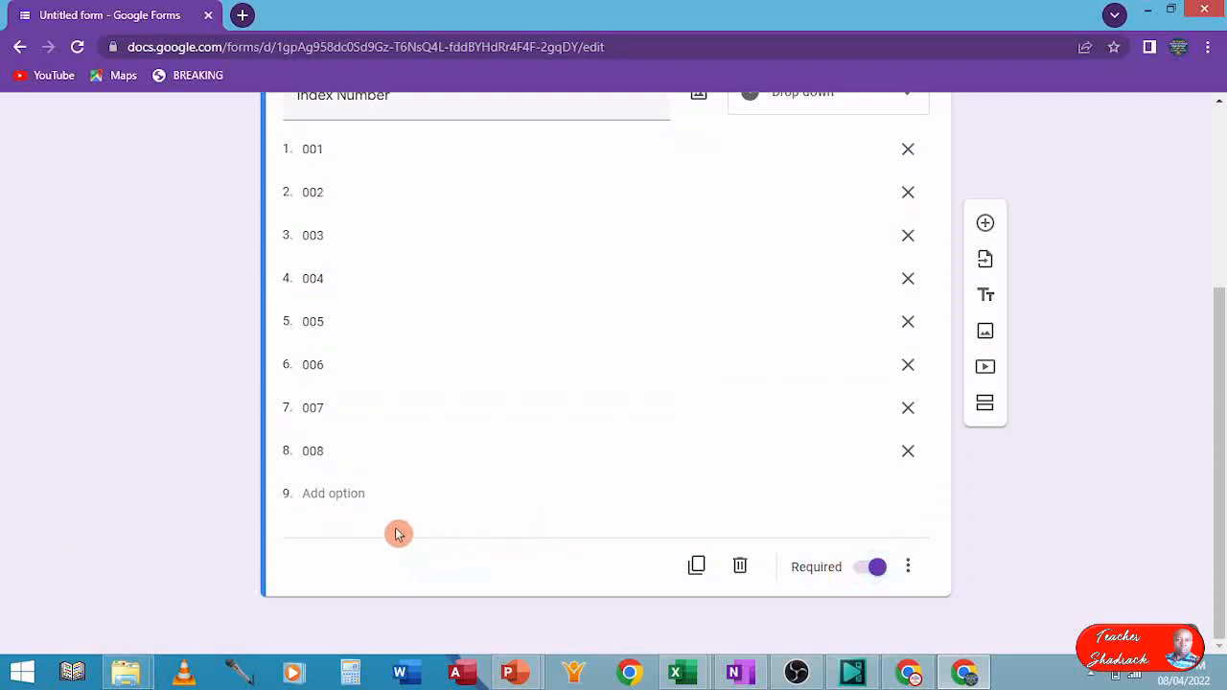
click(986, 226)
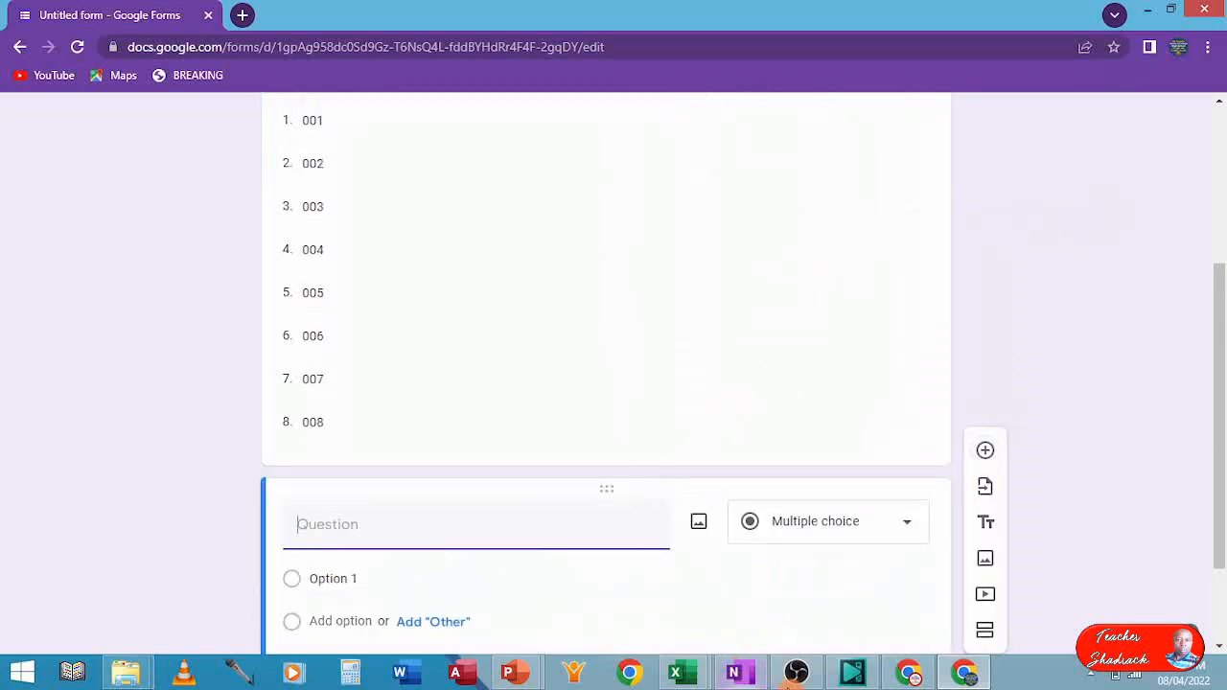
click(679, 674)
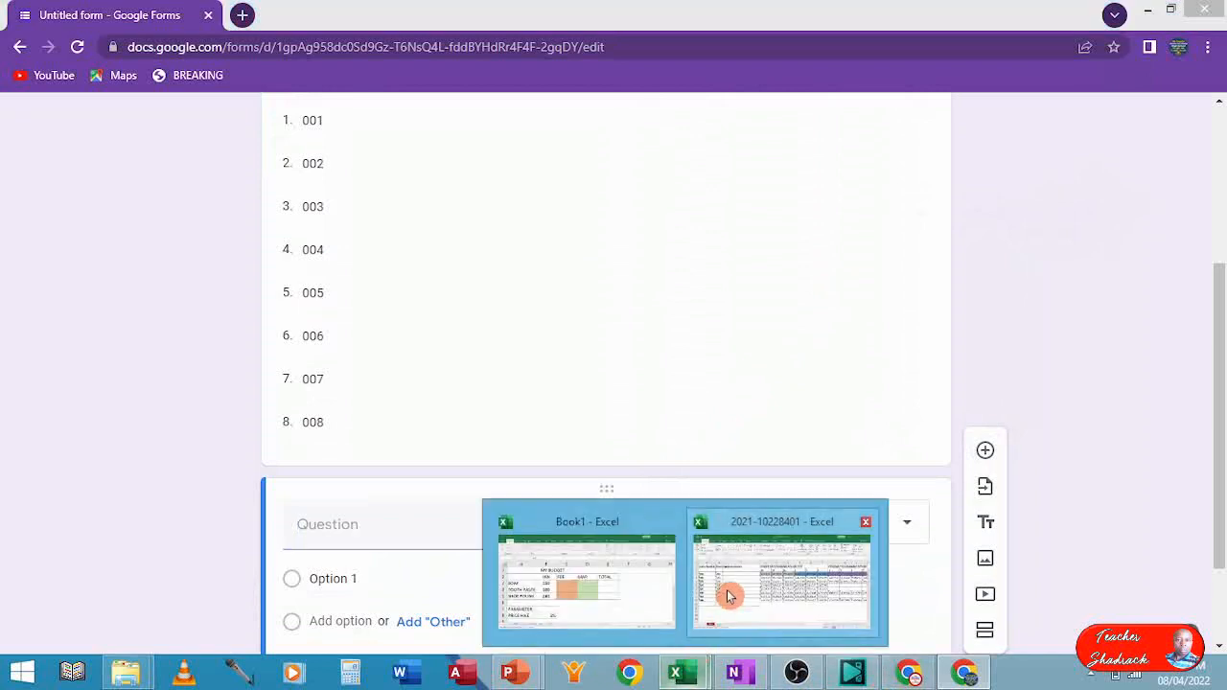
click(725, 594)
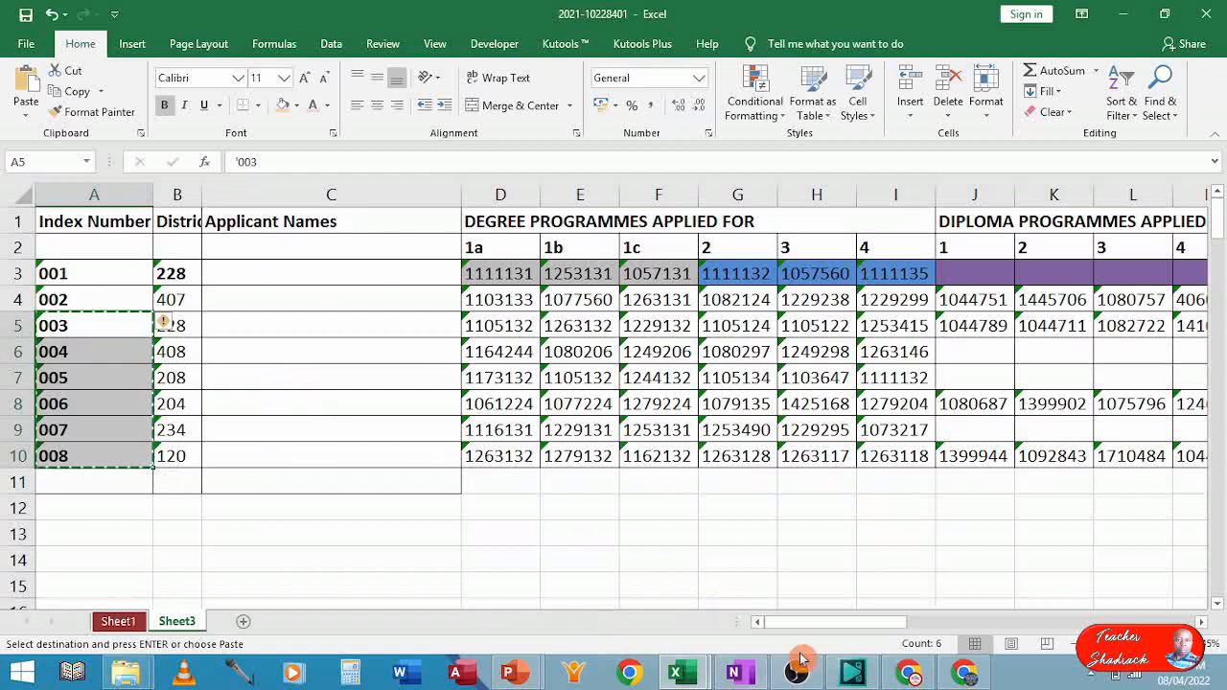
Switch back to the Google Form, title the new question Applicant Name, and make it a required Short answer question.
click(685, 679)
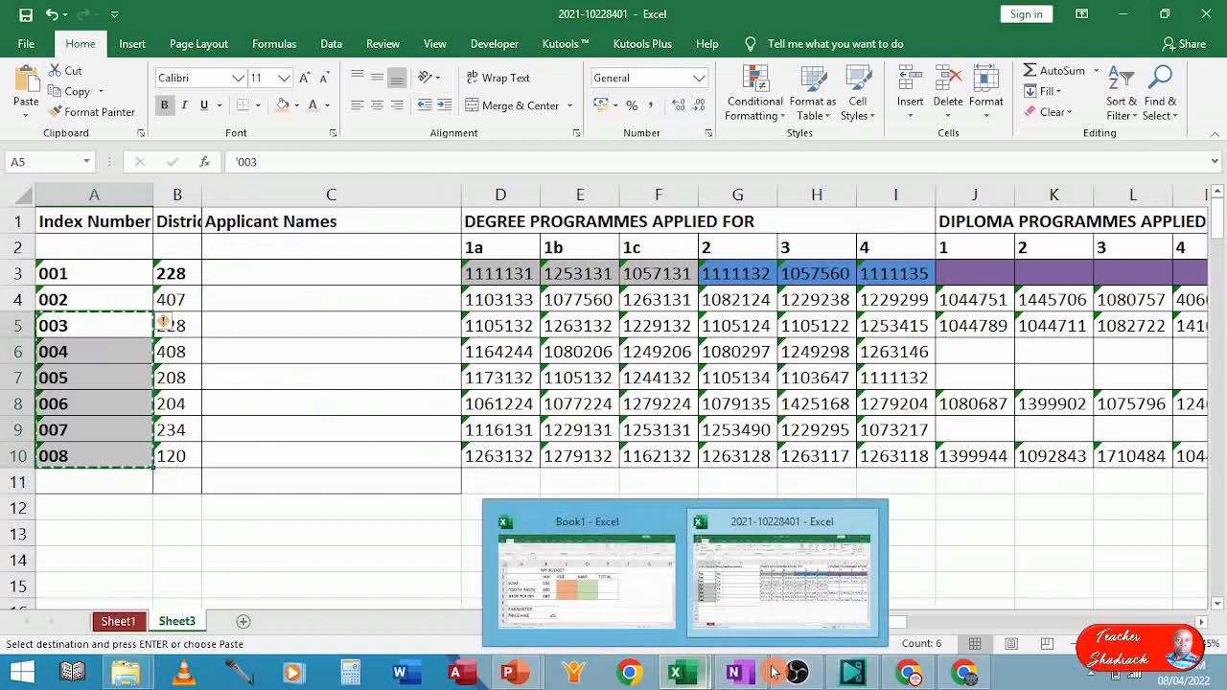
click(966, 677)
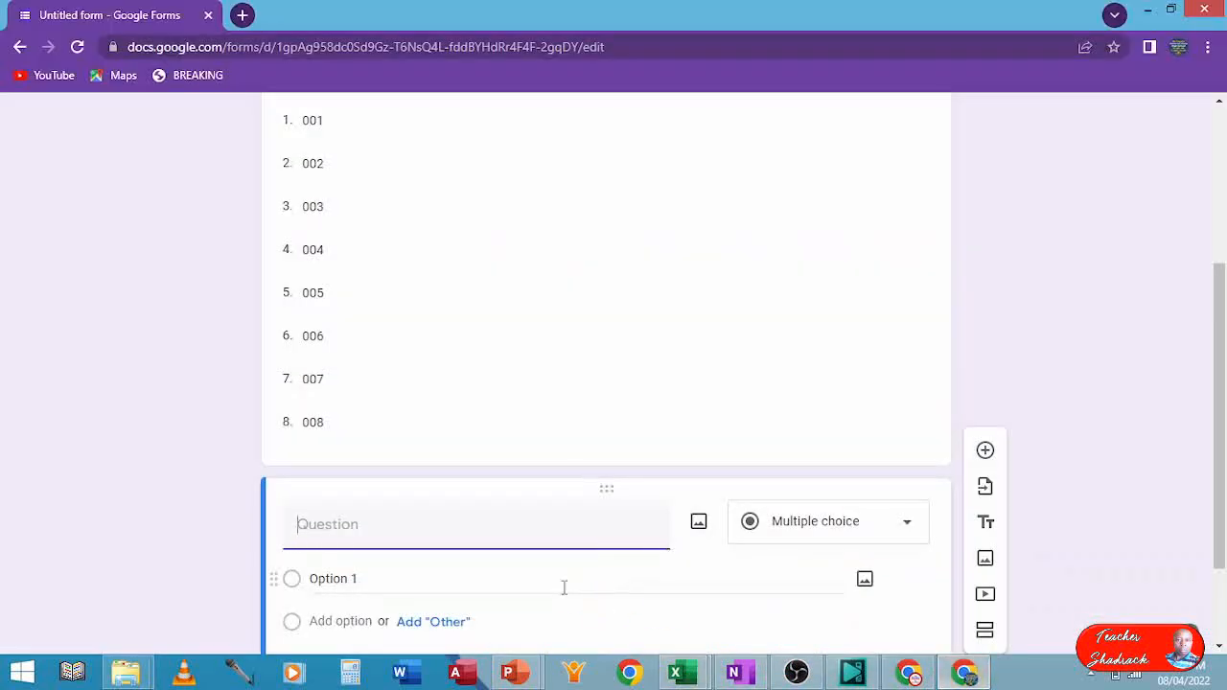
text(Applicant Name)
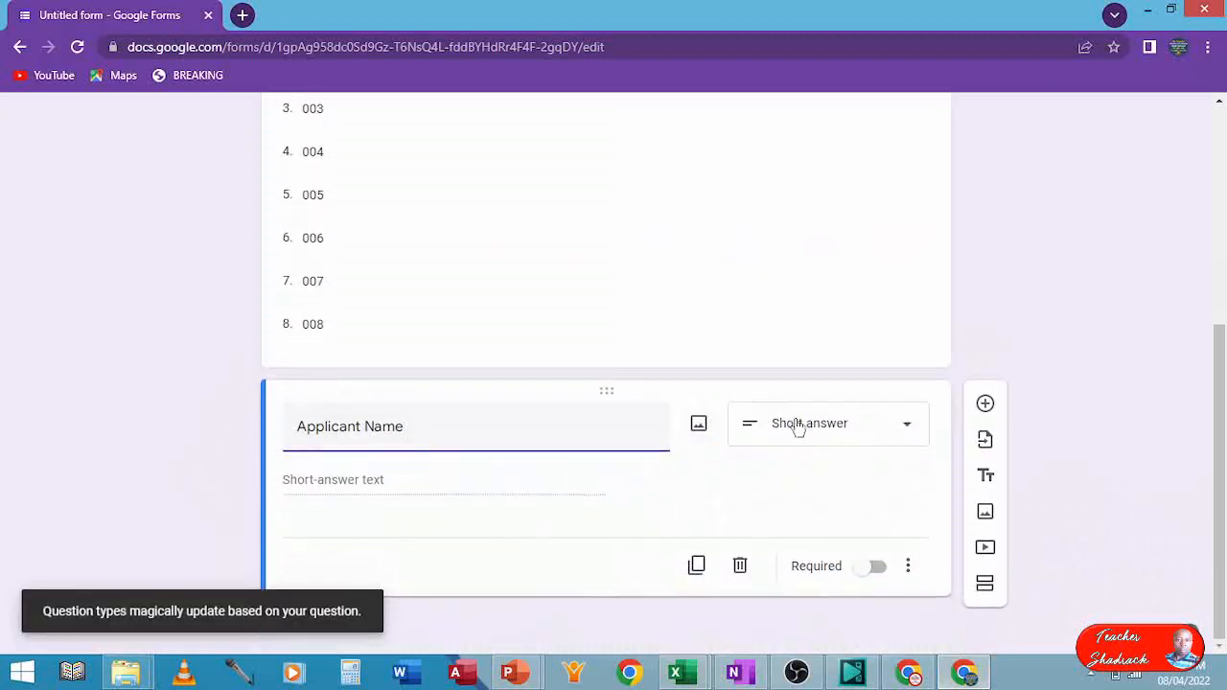
click(843, 438)
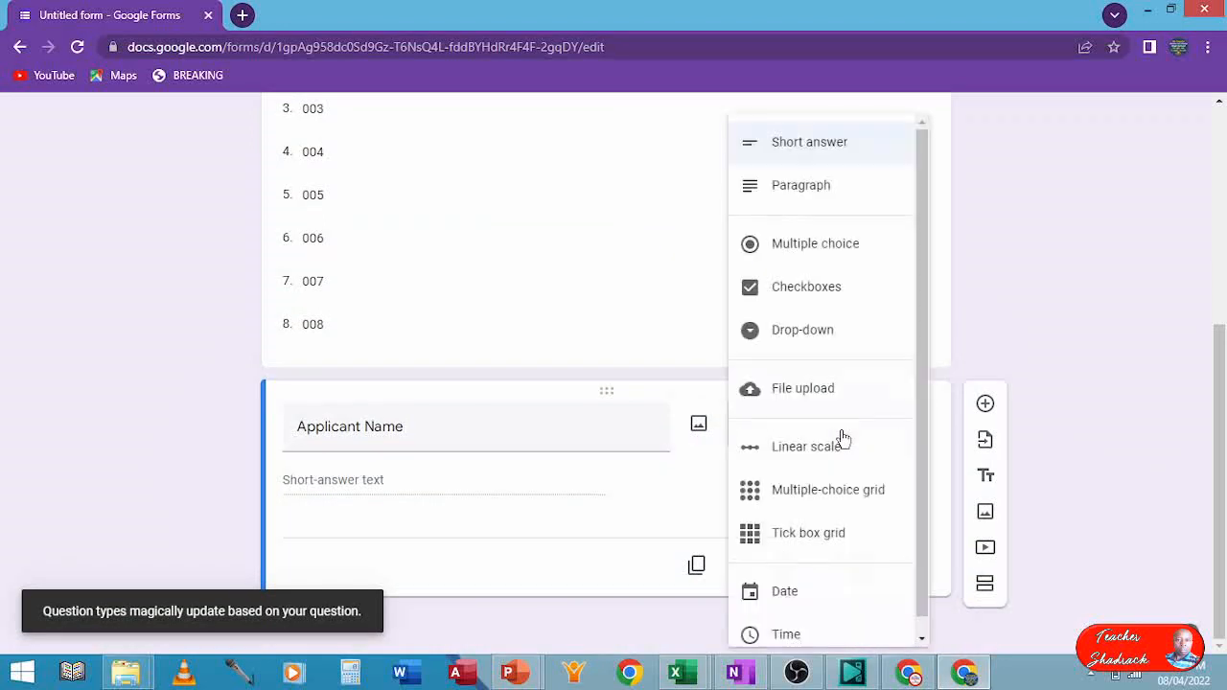
click(804, 146)
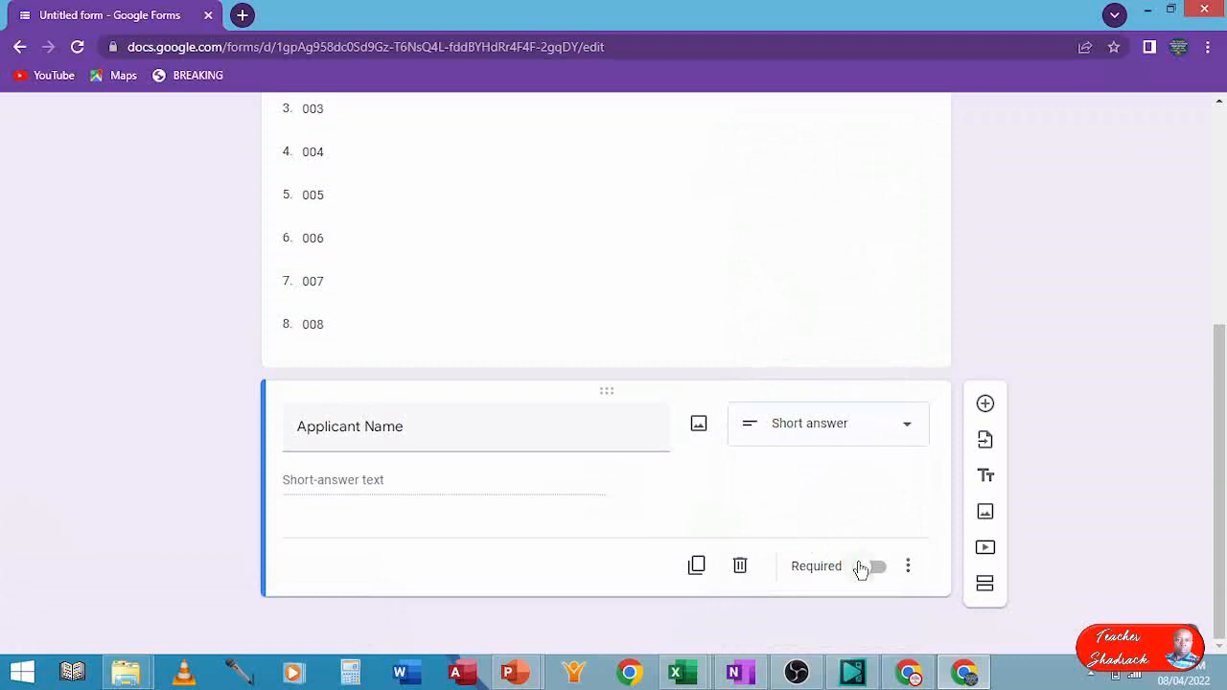
click(878, 569)
Add the description "Type your full name" to the Applicant Name question.
click(907, 570)
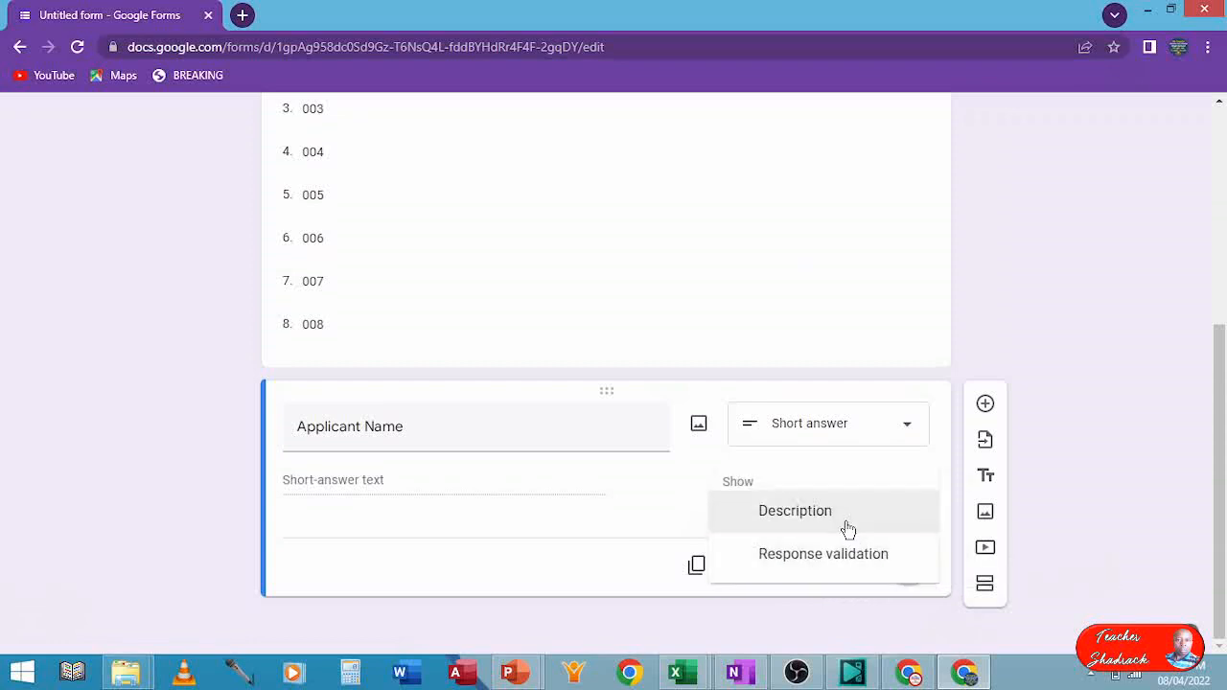
click(794, 511)
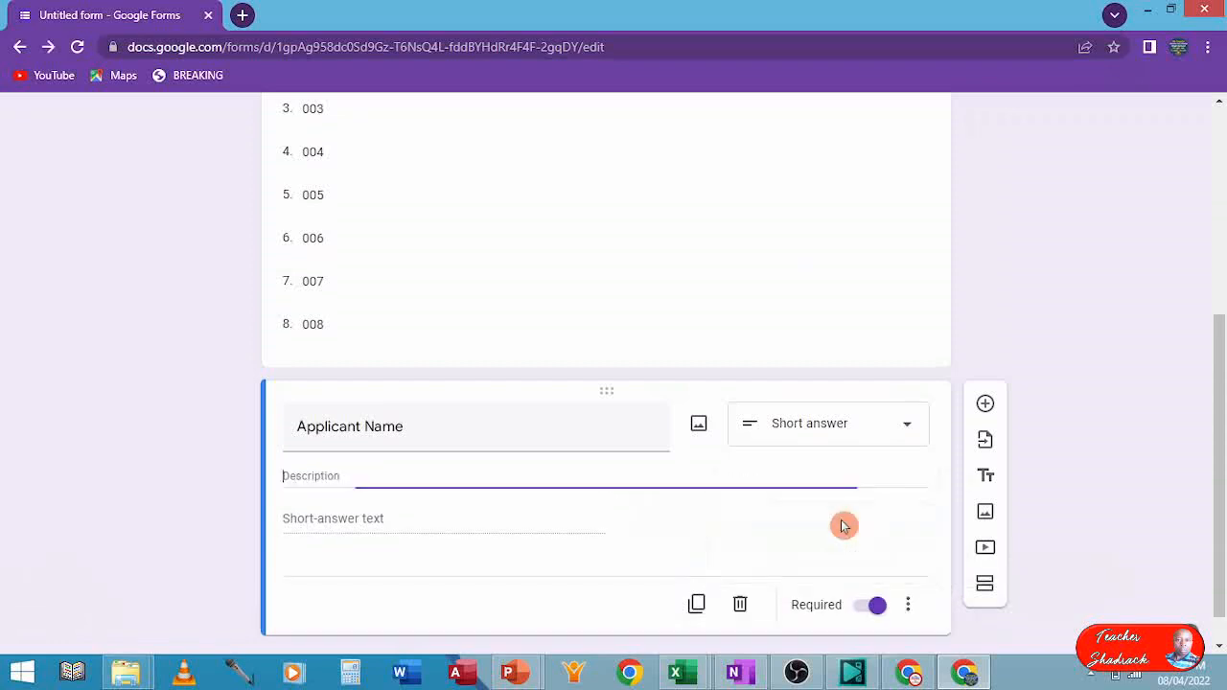
text(Can)
click(328, 478)
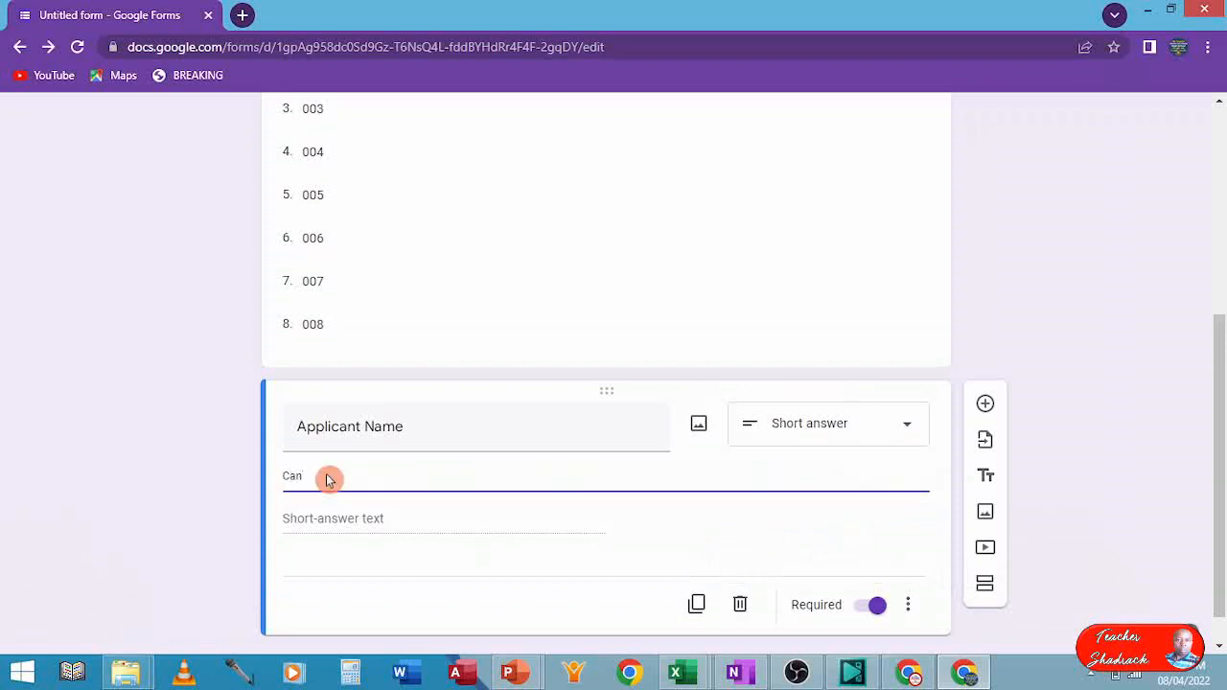
key(BackSpace)
key(BackSpace)
text(T)
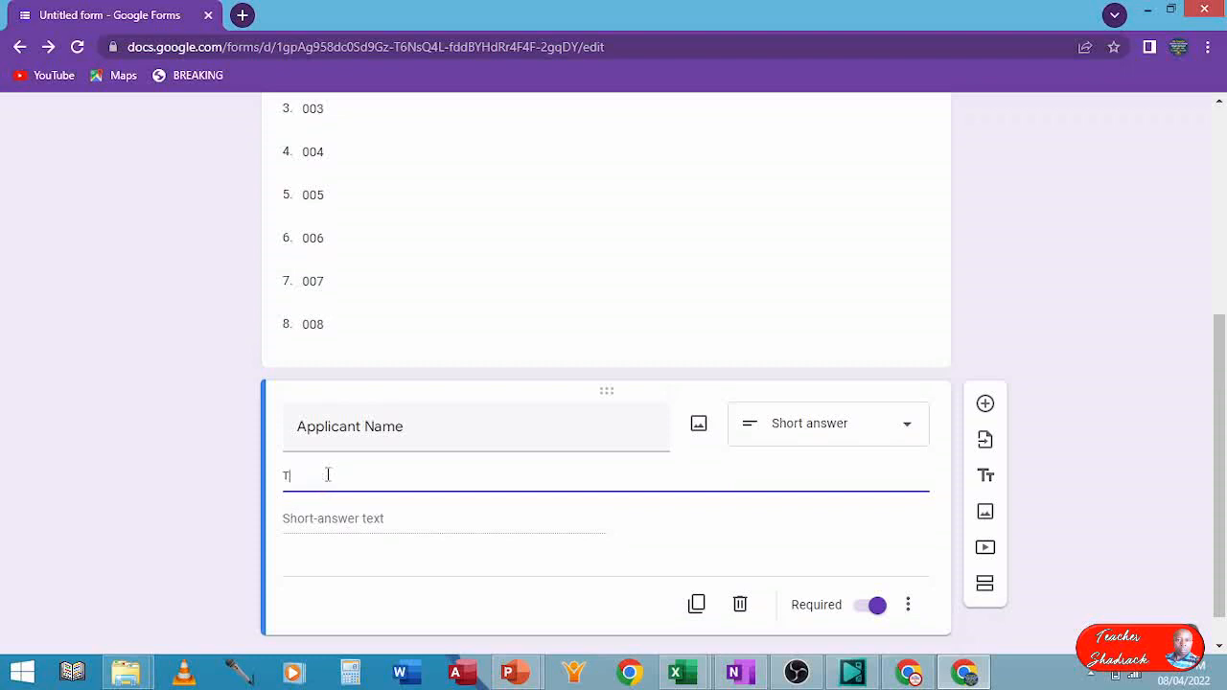
text(ype your full name)
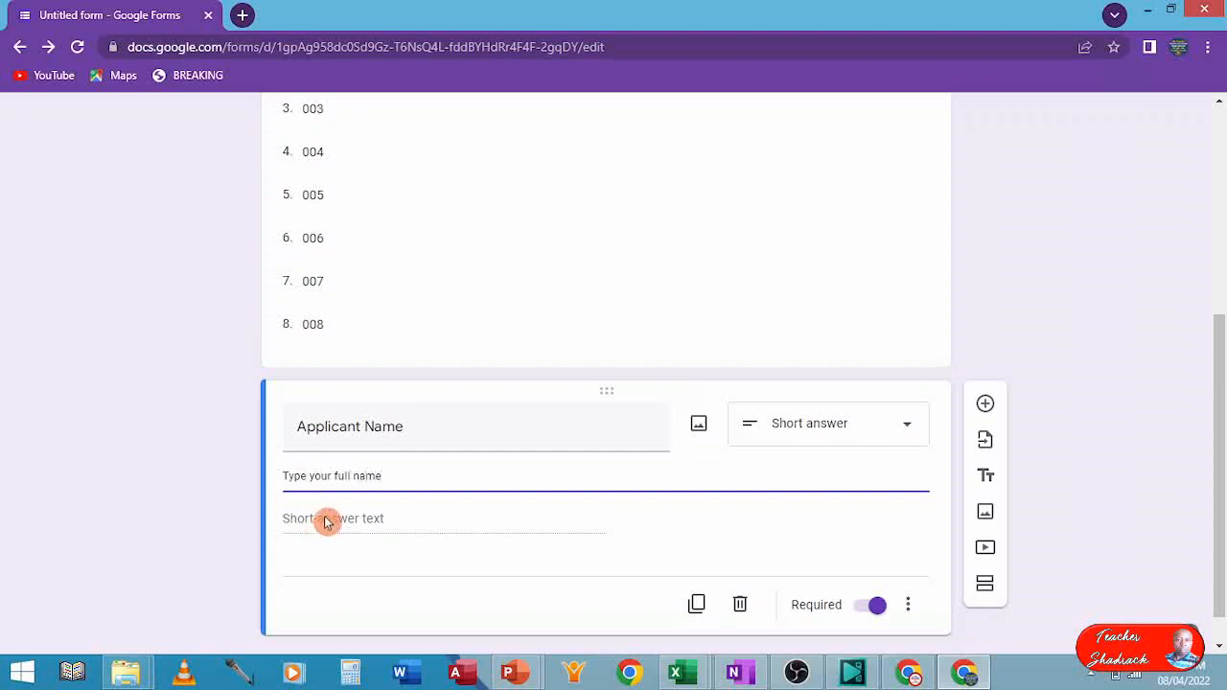
Add response validation to the Applicant Name question with the Text type and the Contains condition.
click(909, 605)
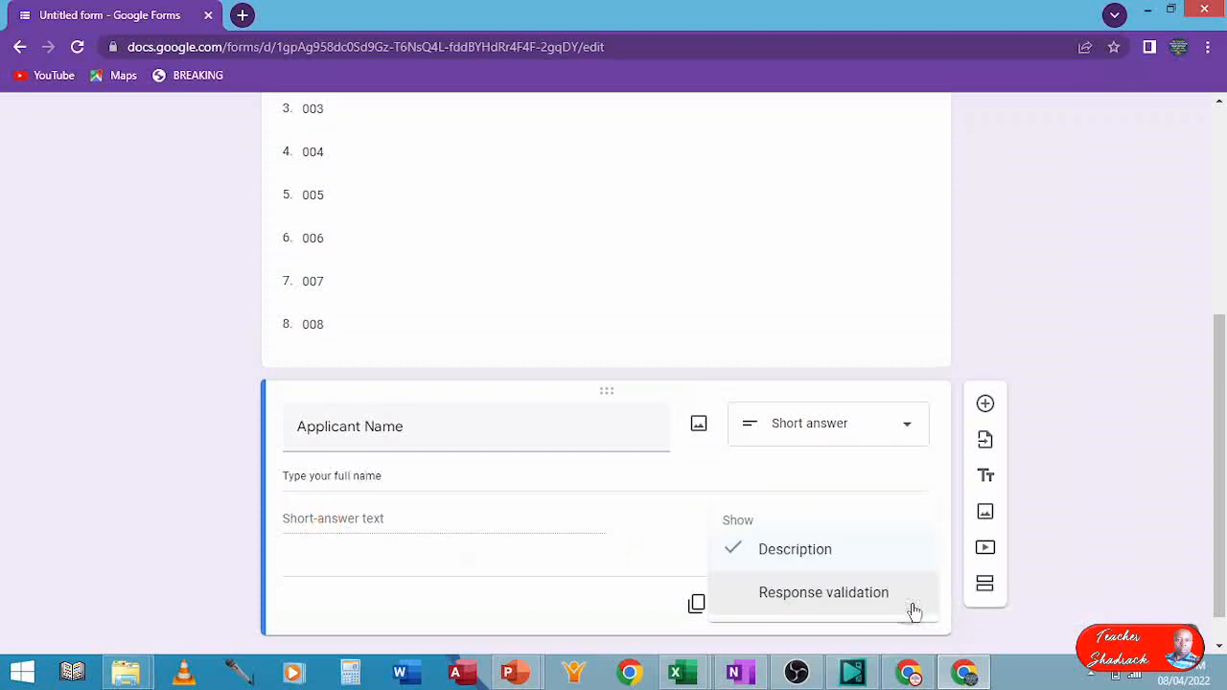
click(835, 592)
scroll(548, 575, down, 1)
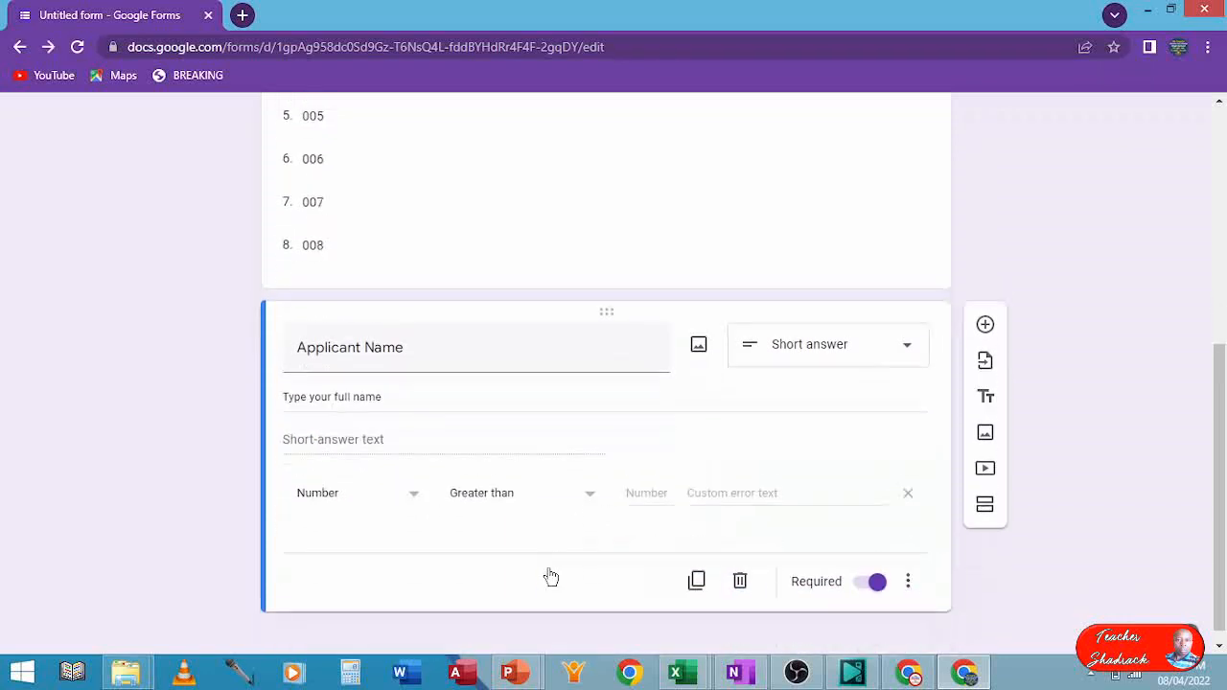
click(489, 552)
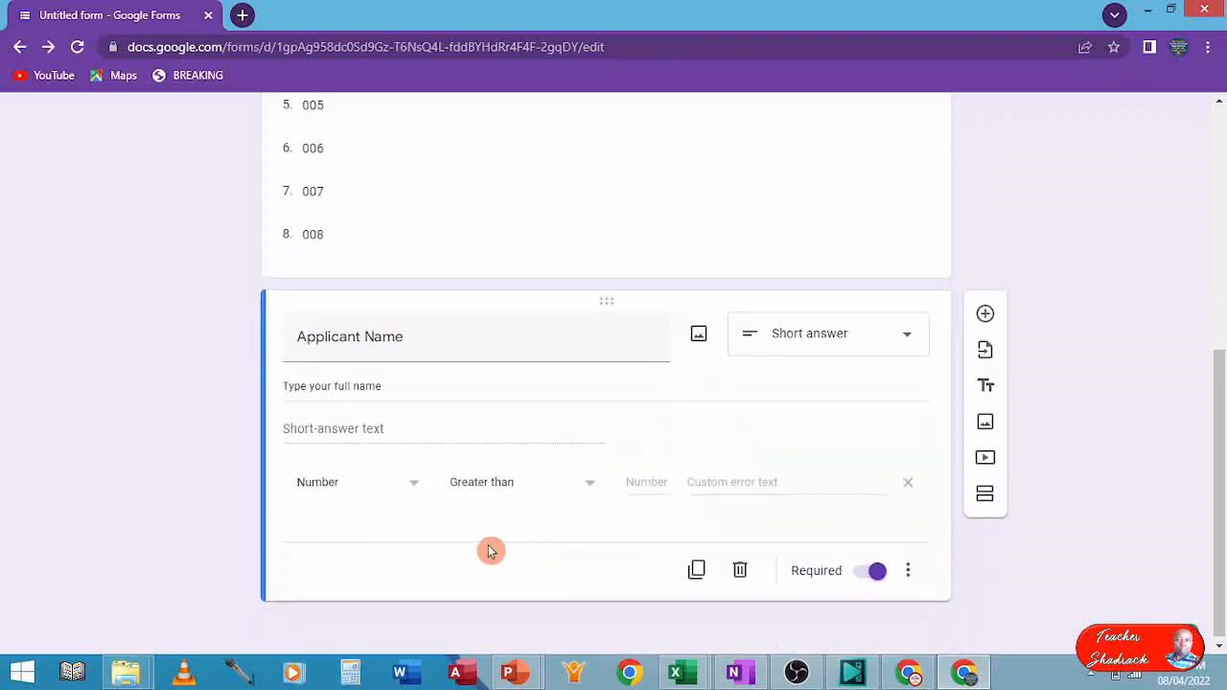
click(412, 489)
click(328, 533)
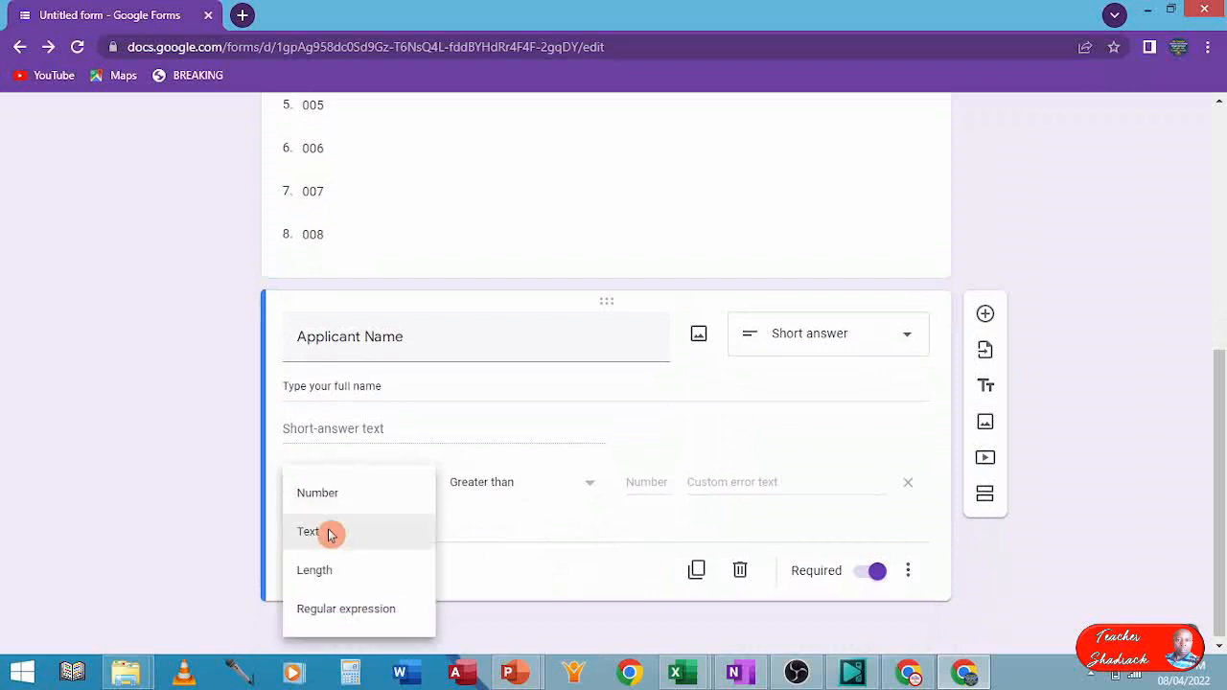
click(328, 533)
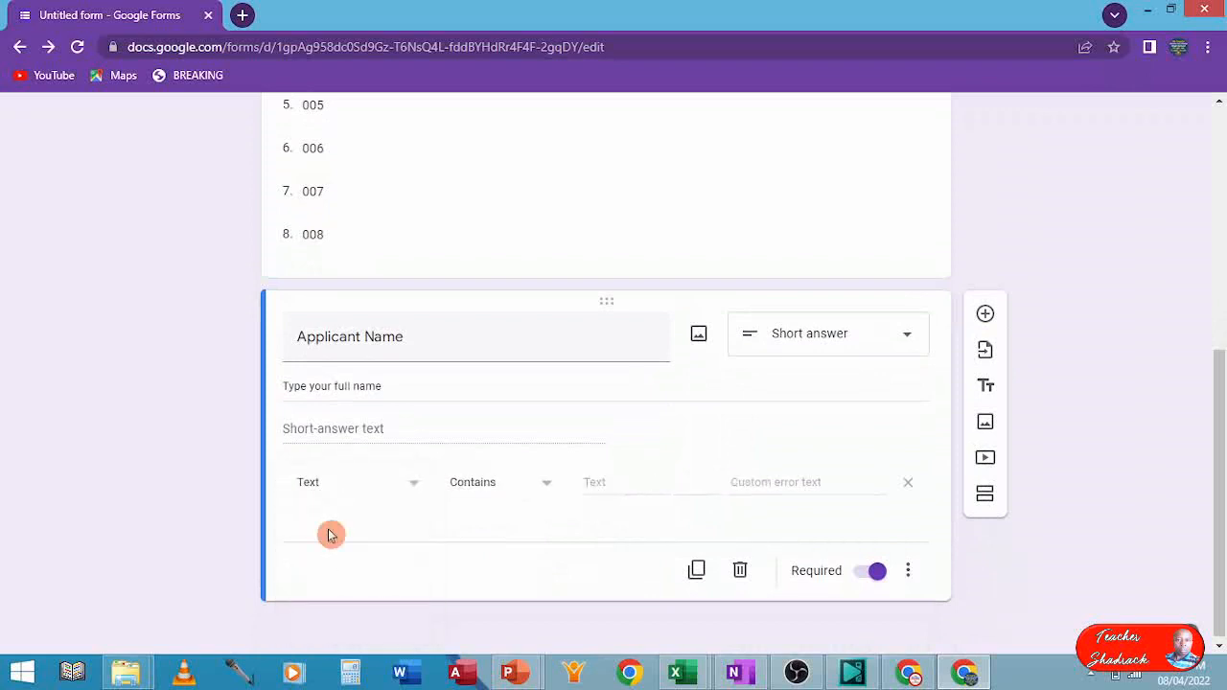
click(546, 489)
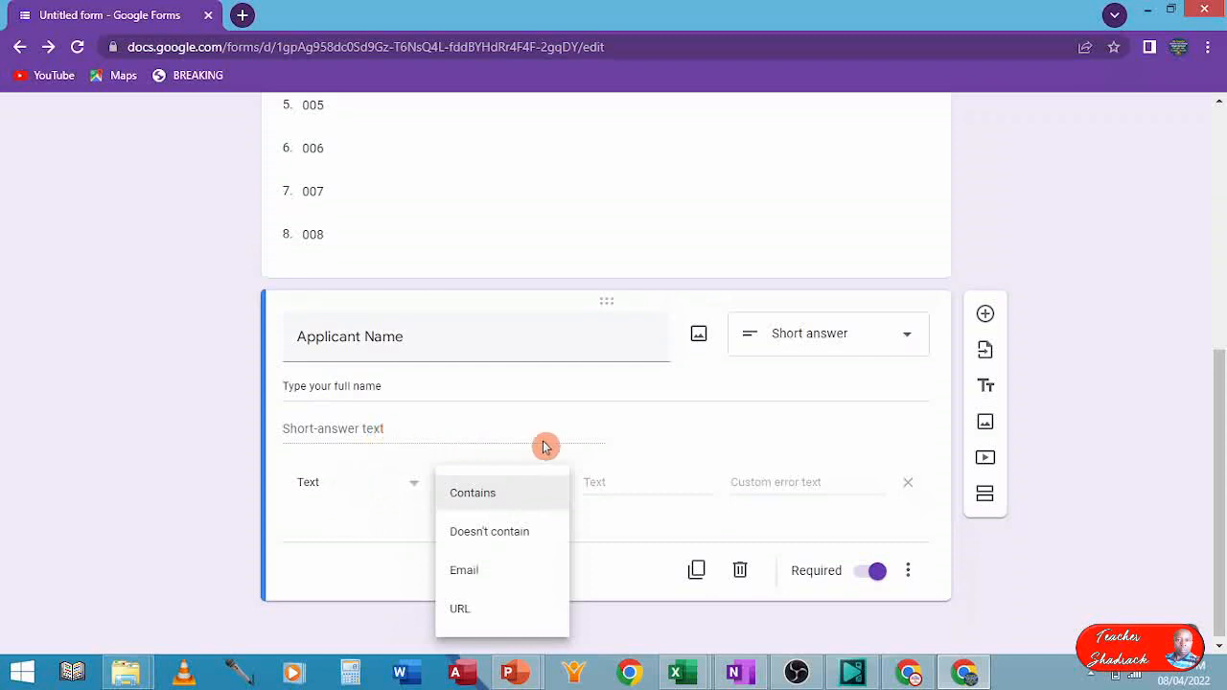
click(649, 441)
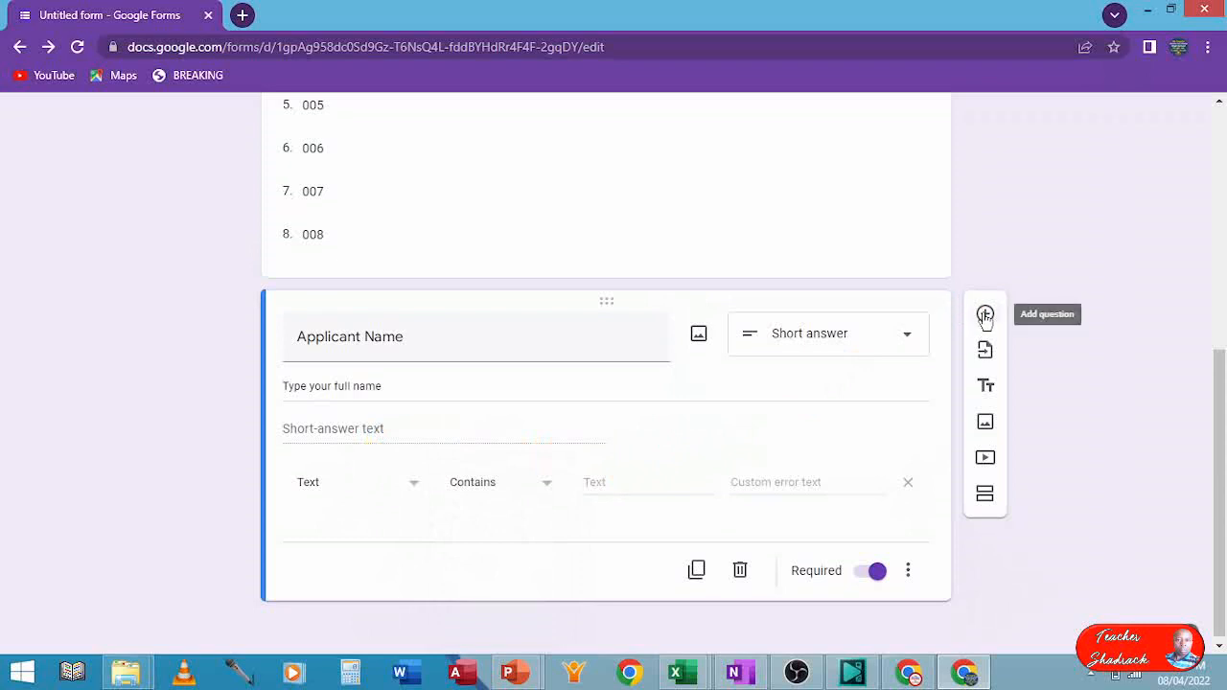
Add a question titled "Degree Choice 1(a)" below Applicant Name and set its type to Short answer.
click(986, 316)
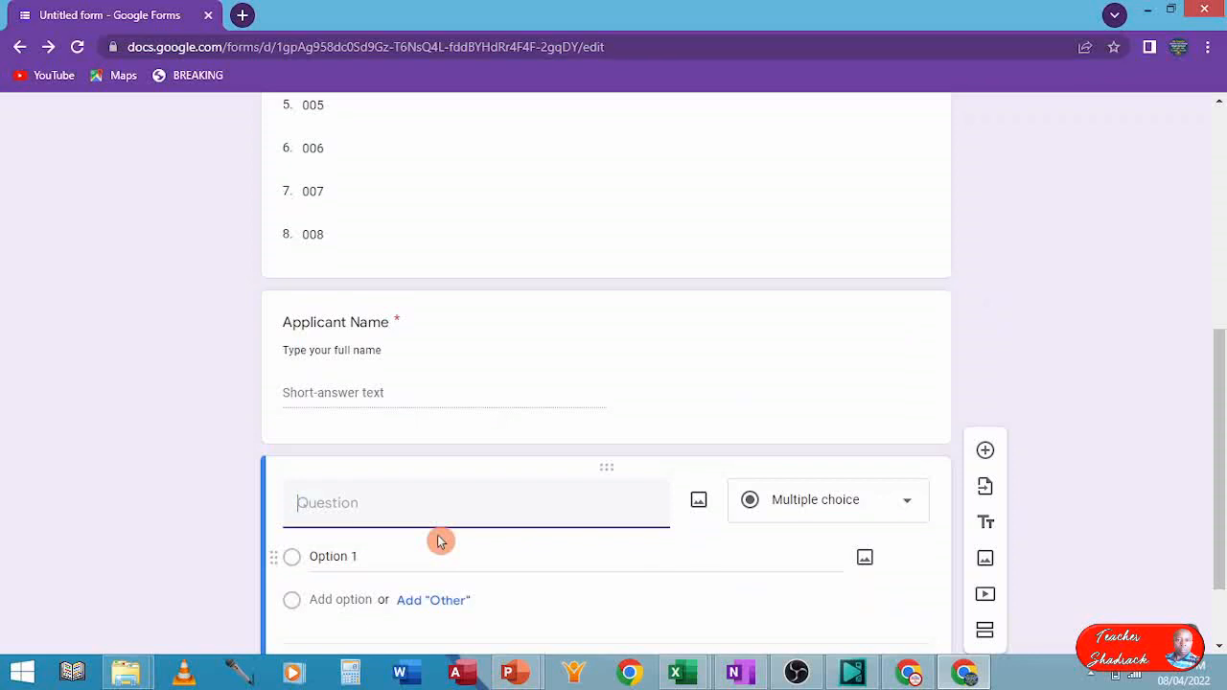
text(Degree Choice)
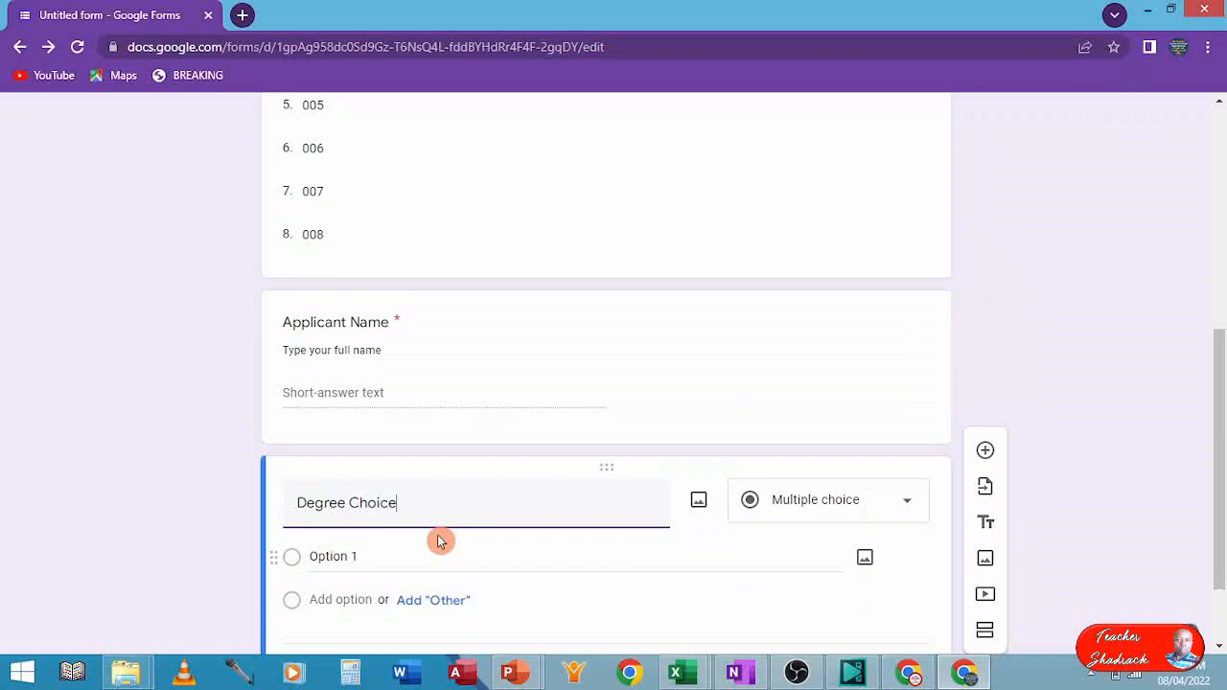
text( 1(a)
click(856, 509)
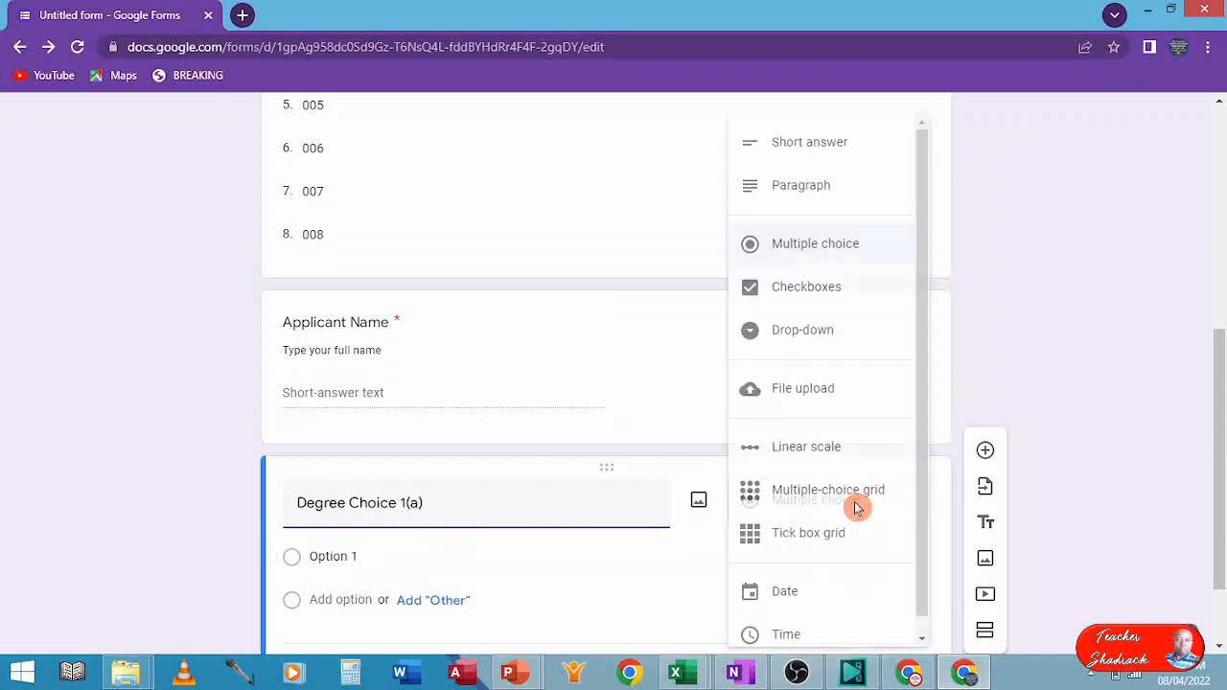
click(804, 153)
scroll(589, 399, down, 1)
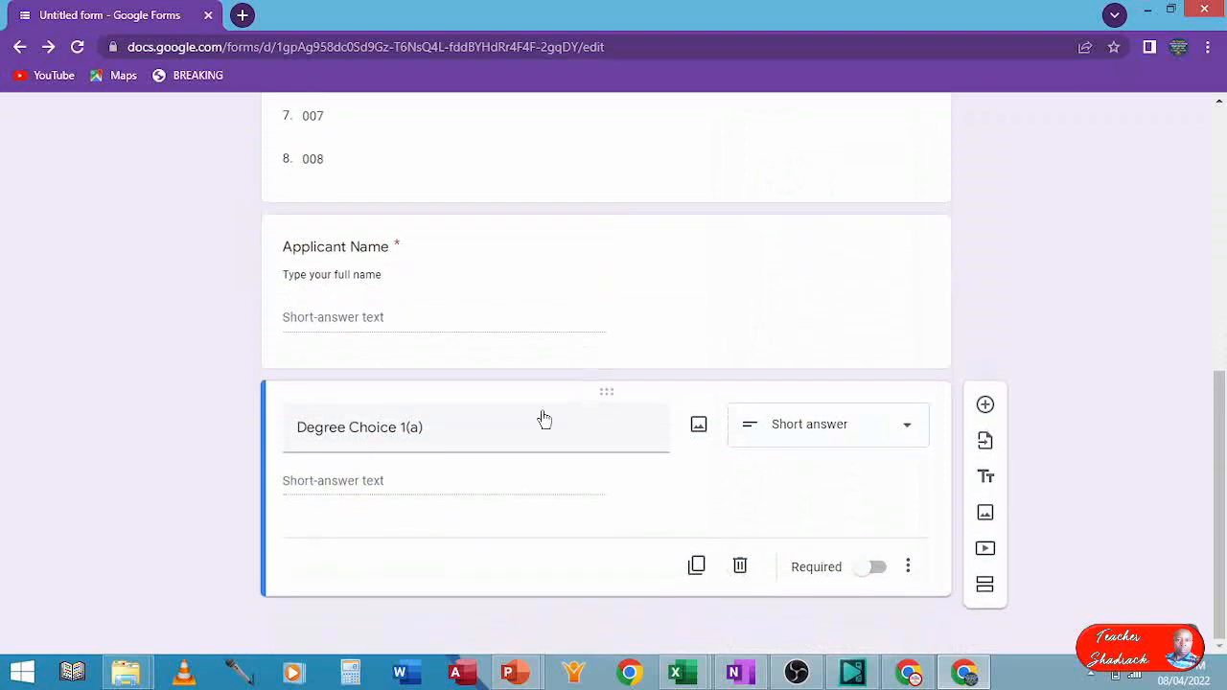
click(400, 470)
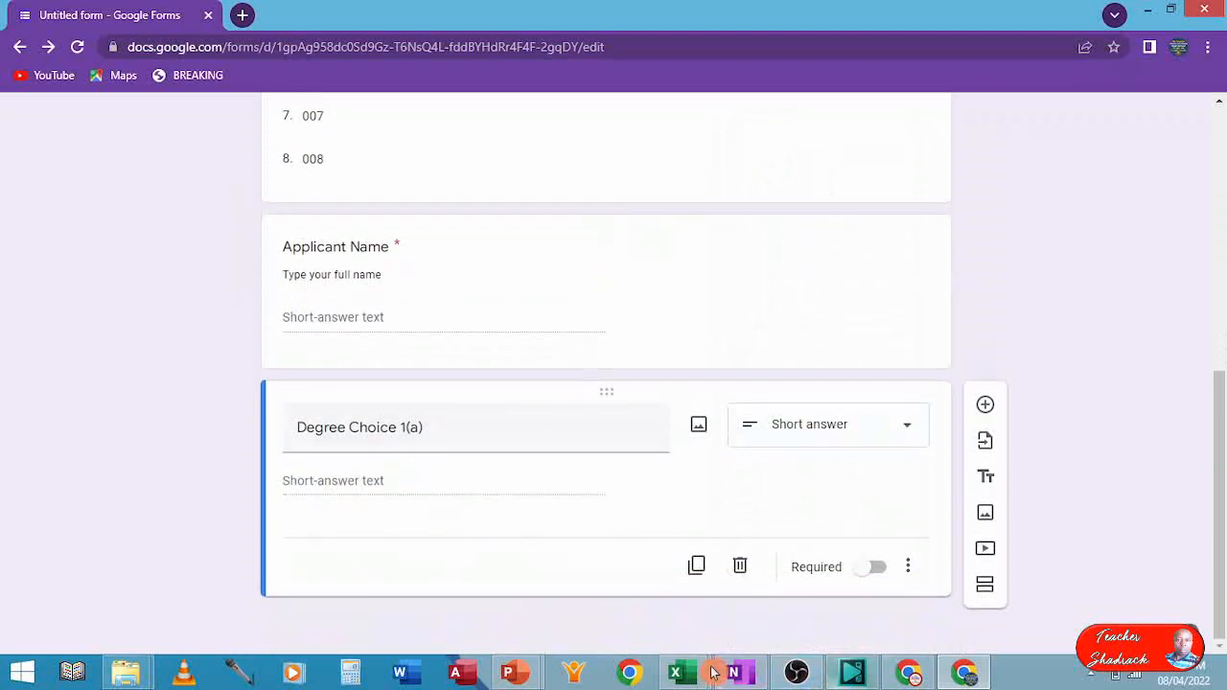
mouse_move(689, 674)
click(753, 616)
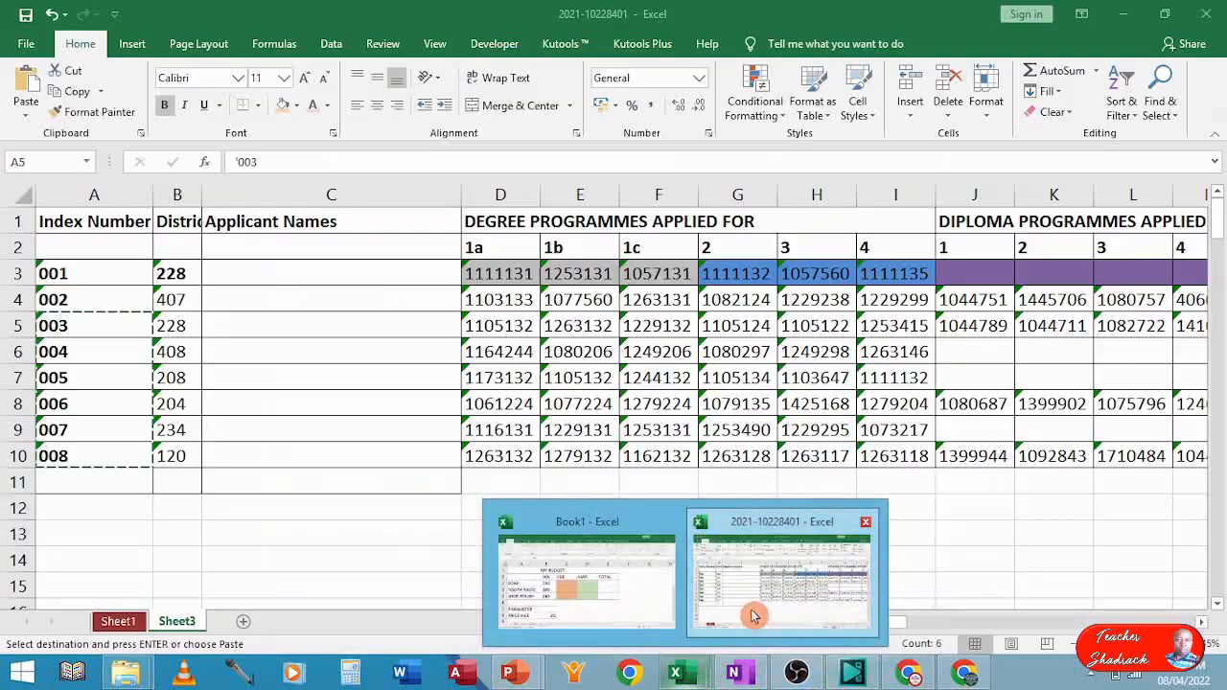
drag(518, 276, 504, 458)
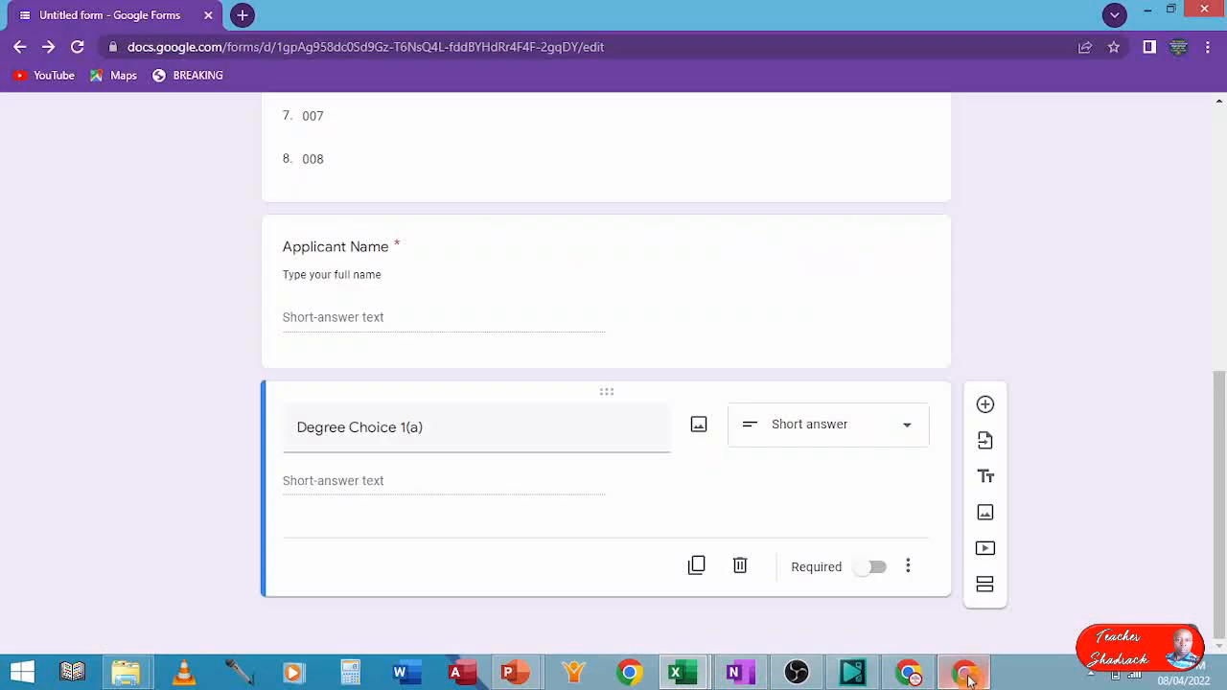
click(963, 672)
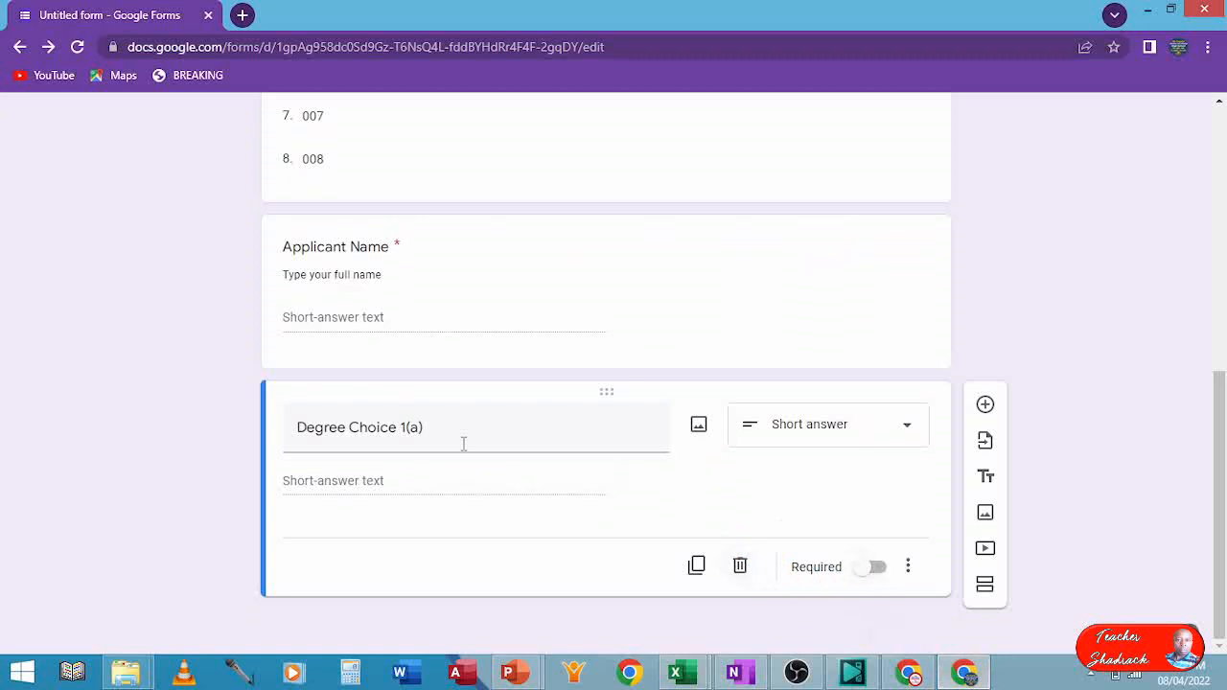
click(909, 568)
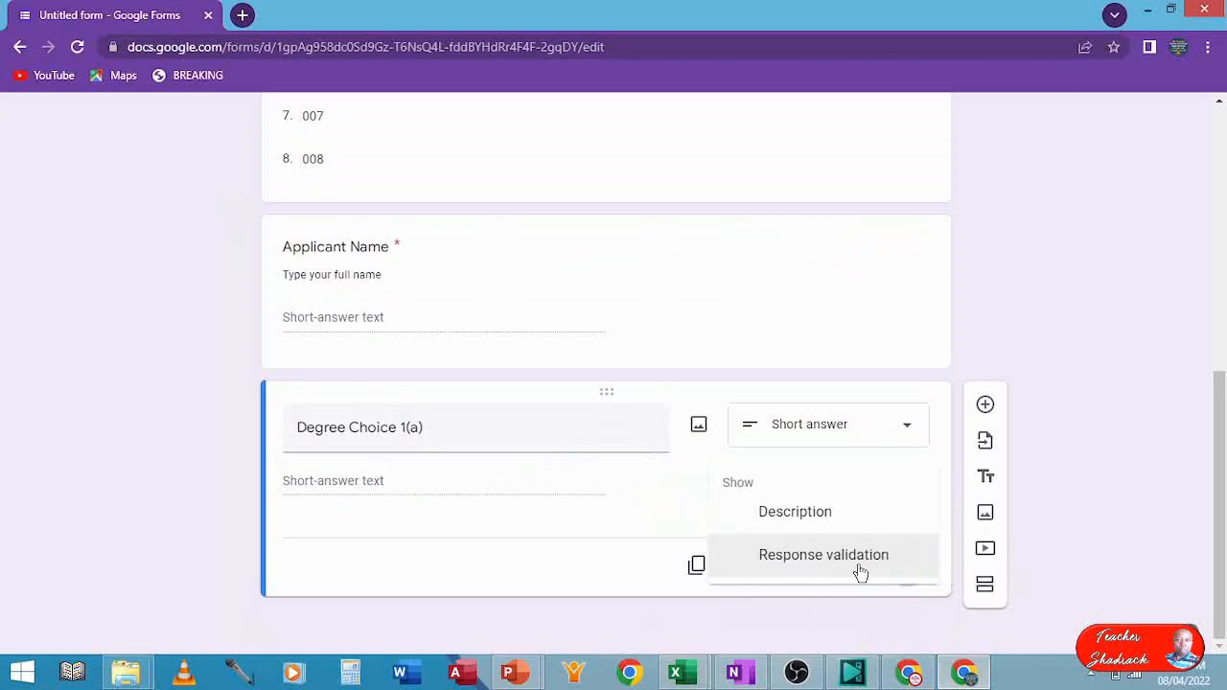
click(820, 556)
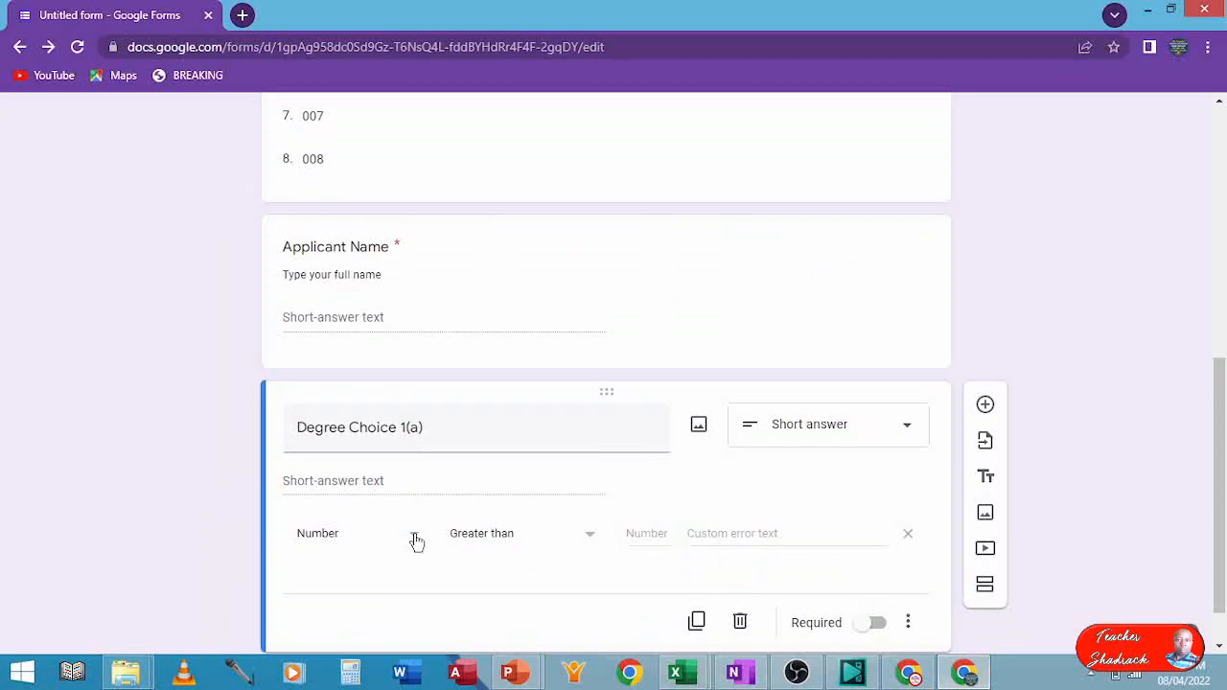
Try a Degree Choice 1(a) validation rule that accepts only numbers greater than 1000000.
click(591, 540)
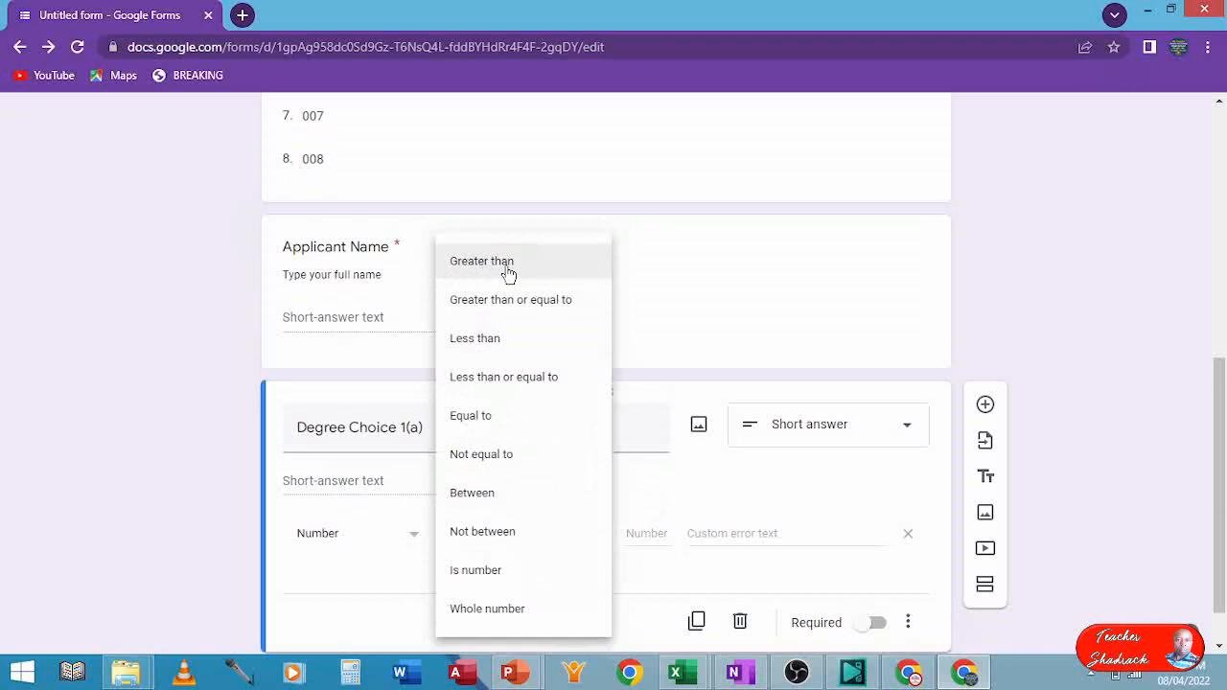
click(509, 274)
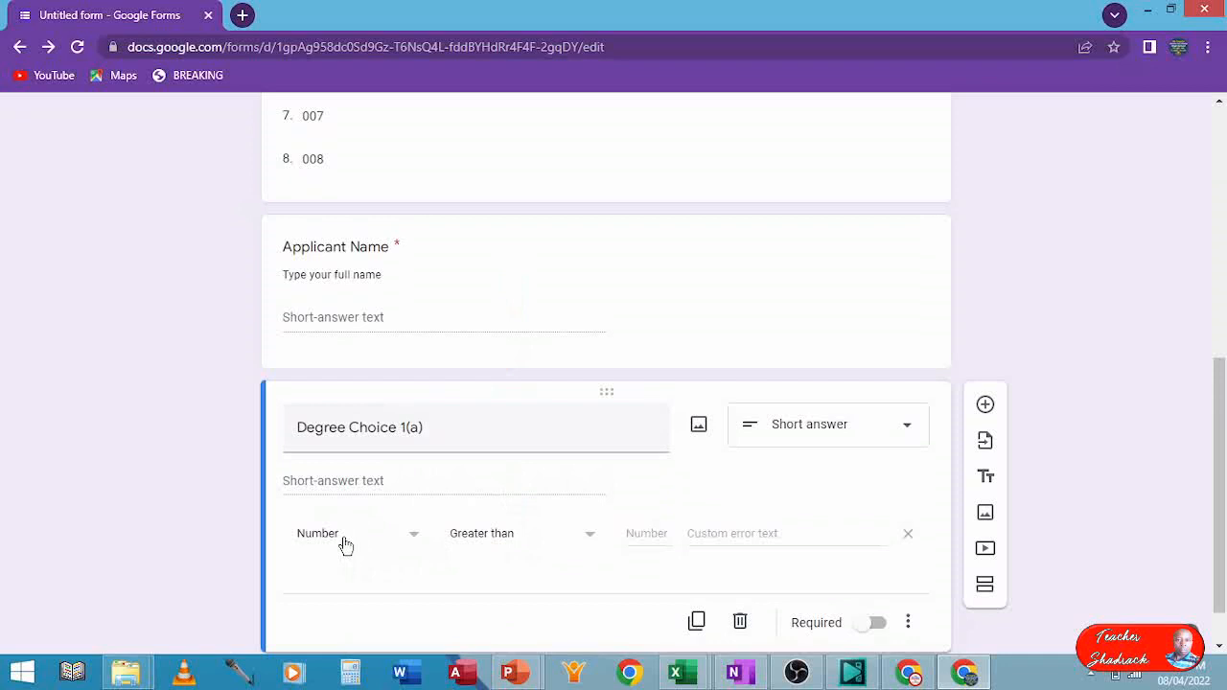
click(635, 533)
click(618, 539)
text(1000000)
click(572, 580)
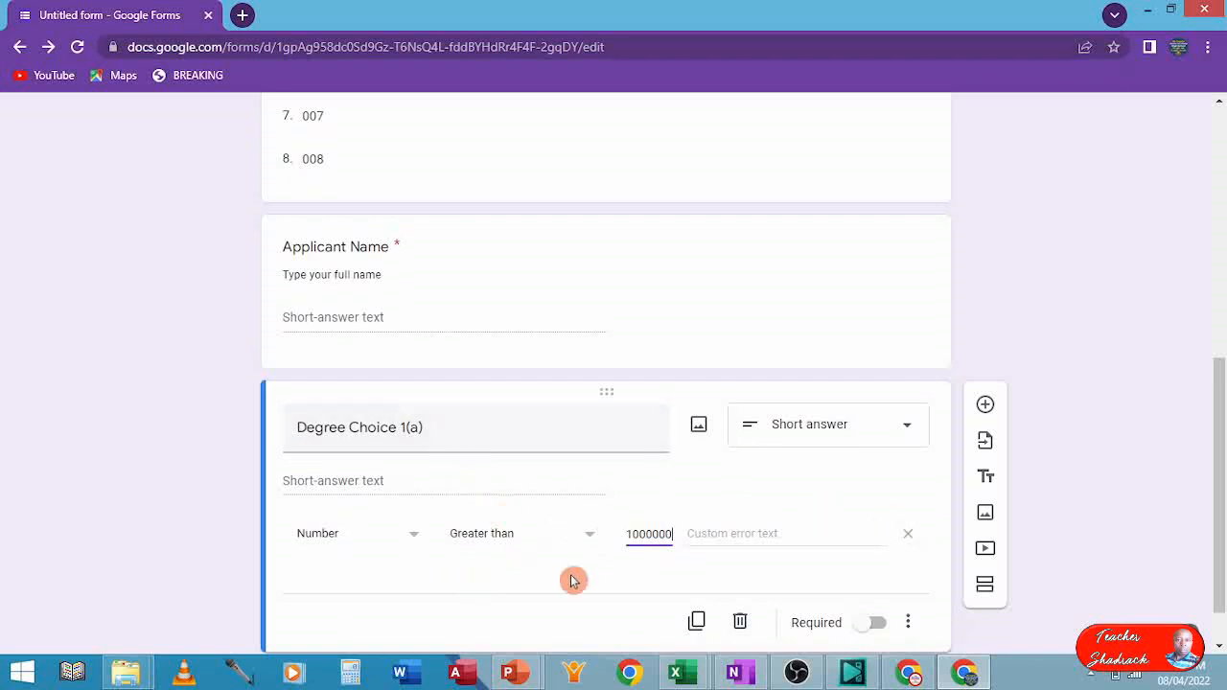
click(674, 536)
Set the Degree Choice 1(a) number validation to Between 1000000 and 9999999.
click(588, 540)
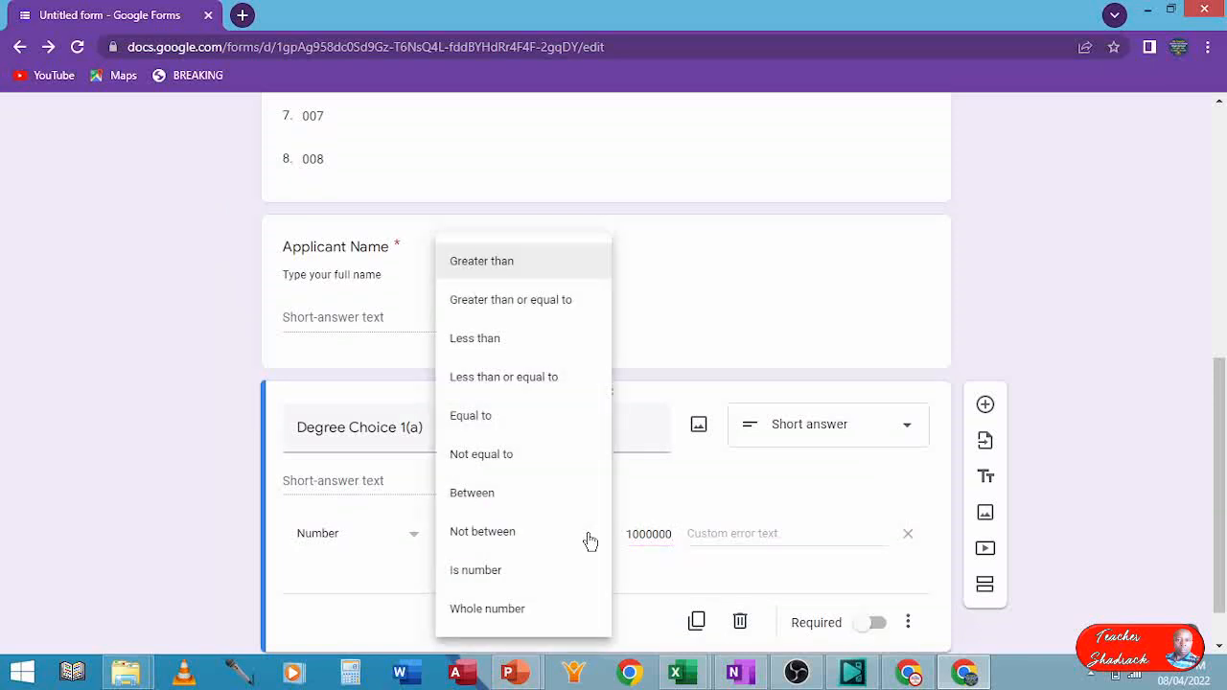
click(487, 507)
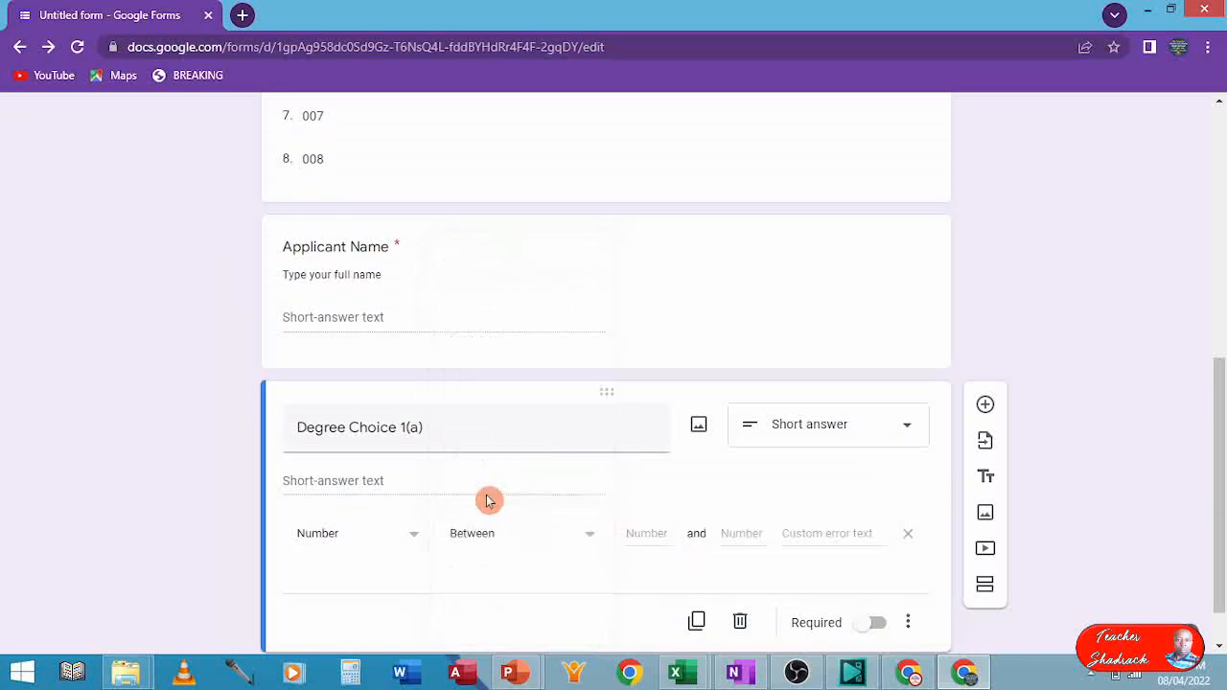
click(641, 537)
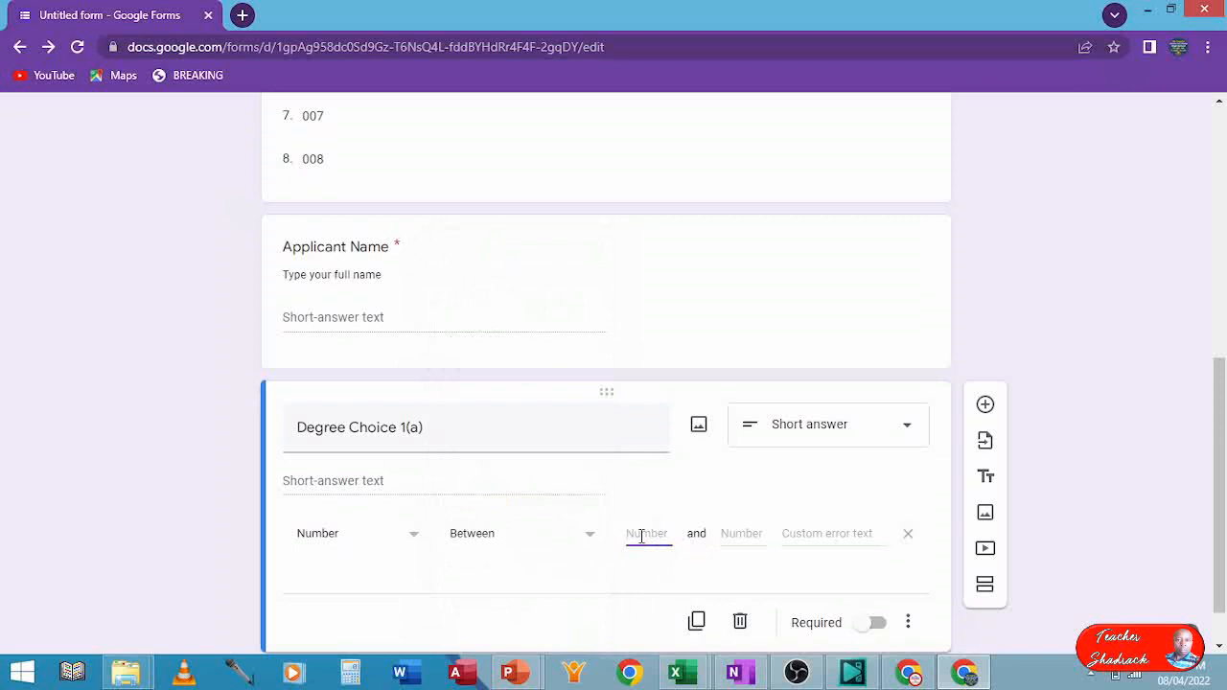
text(1000000)
click(743, 539)
click(758, 561)
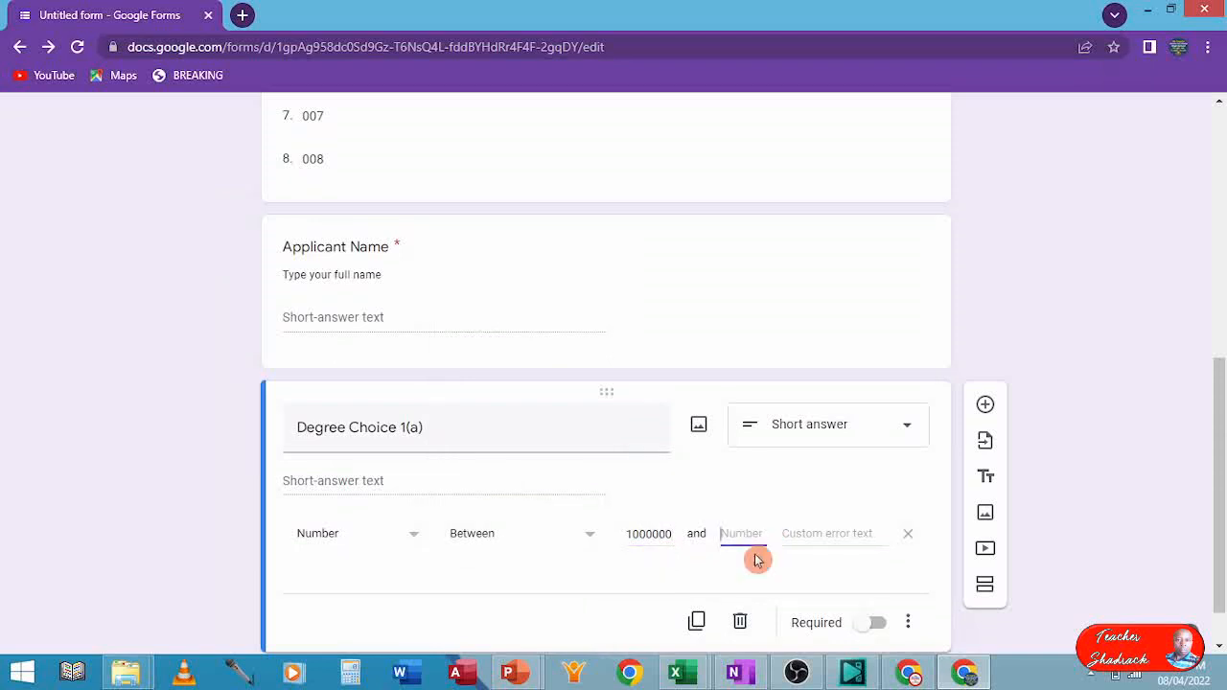
text(9999999)
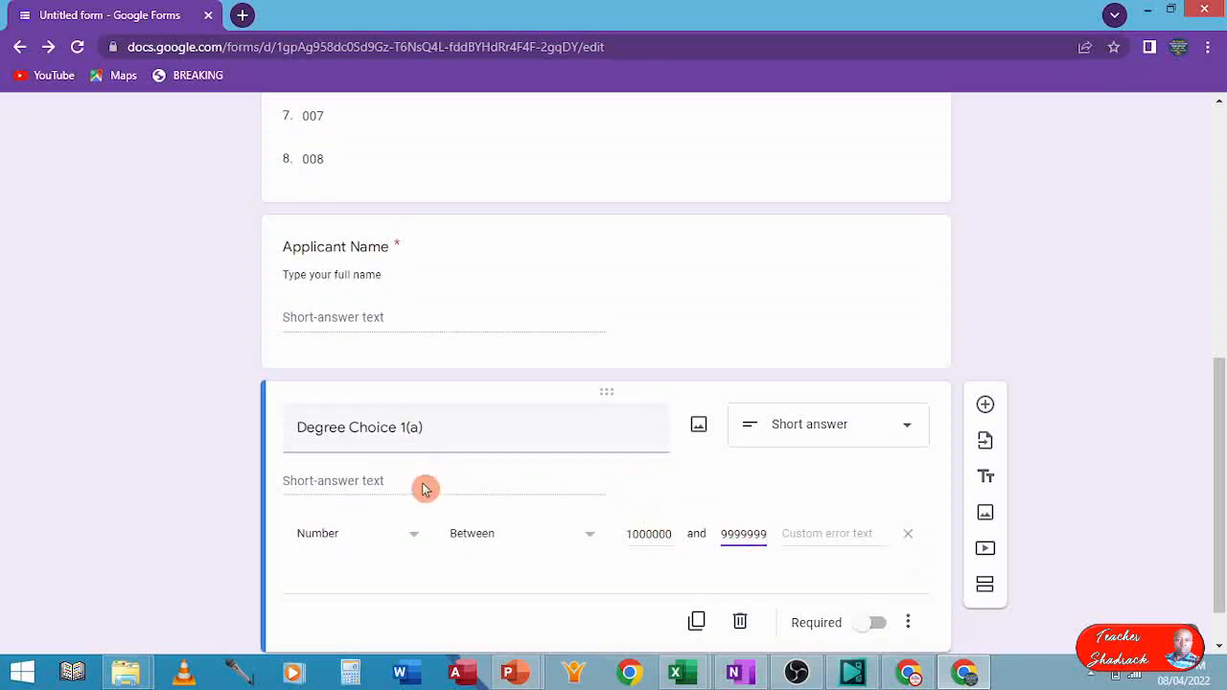
Add a new section after the Degree Choice 1(a) question and title it "Diploma Section".
scroll(424, 508, down, 1)
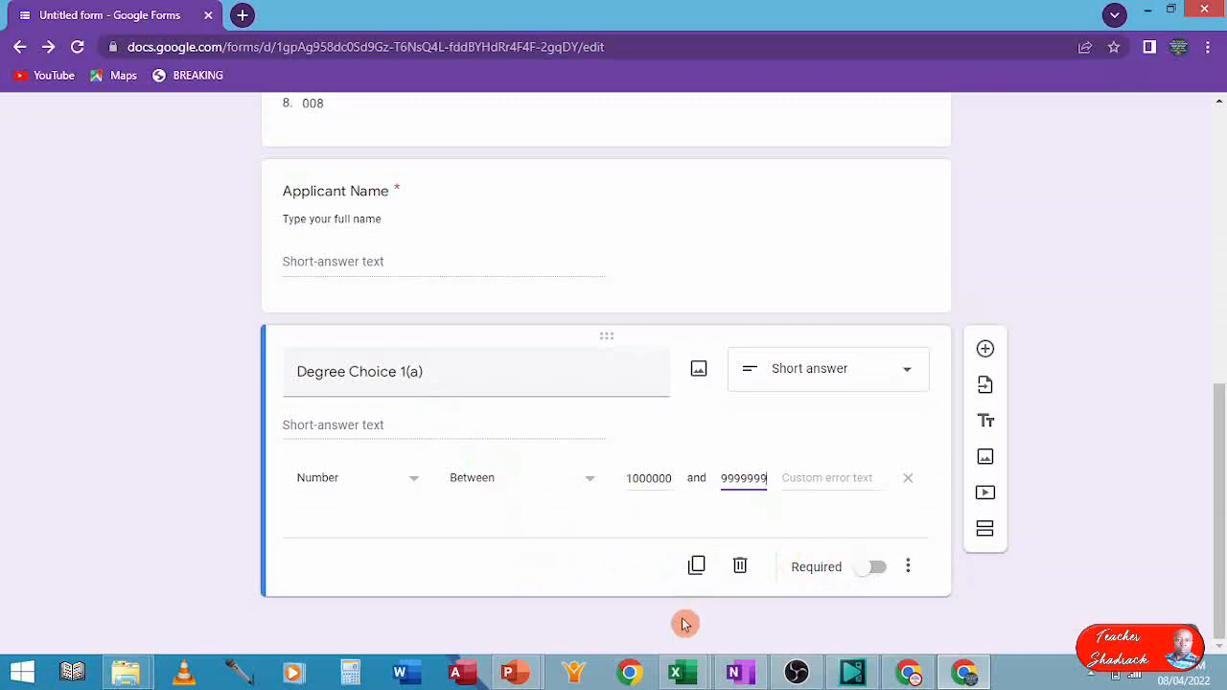
click(984, 537)
scroll(648, 546, down, 1)
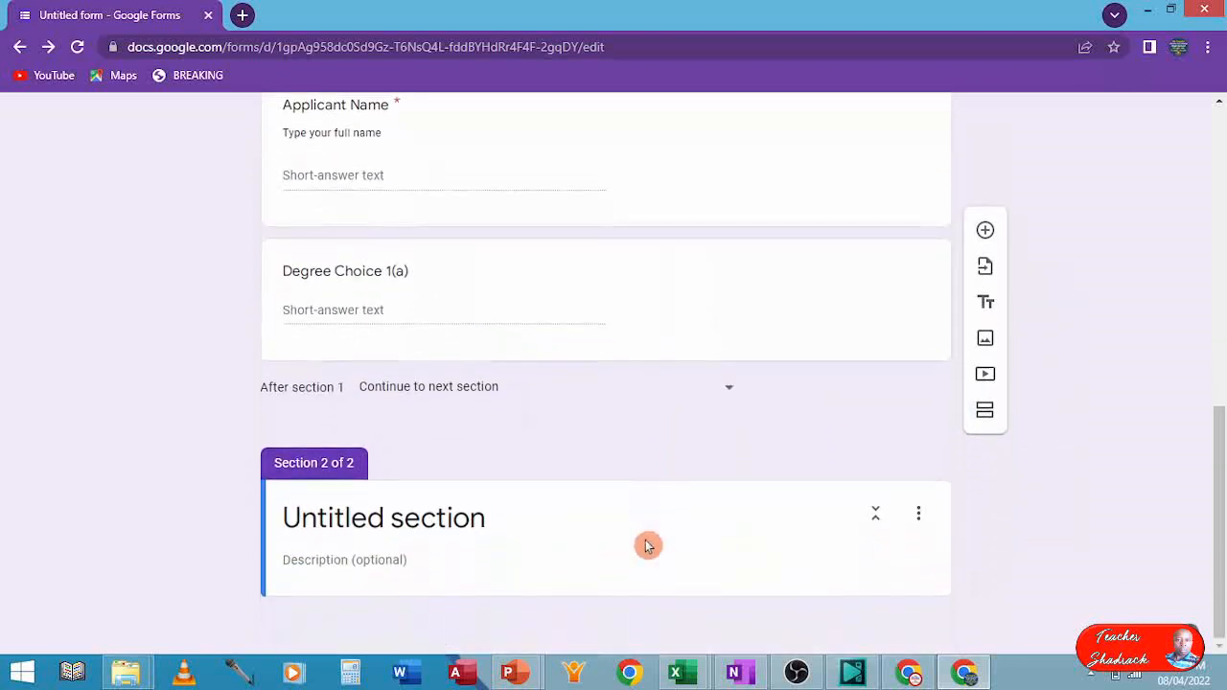
double_click(297, 518)
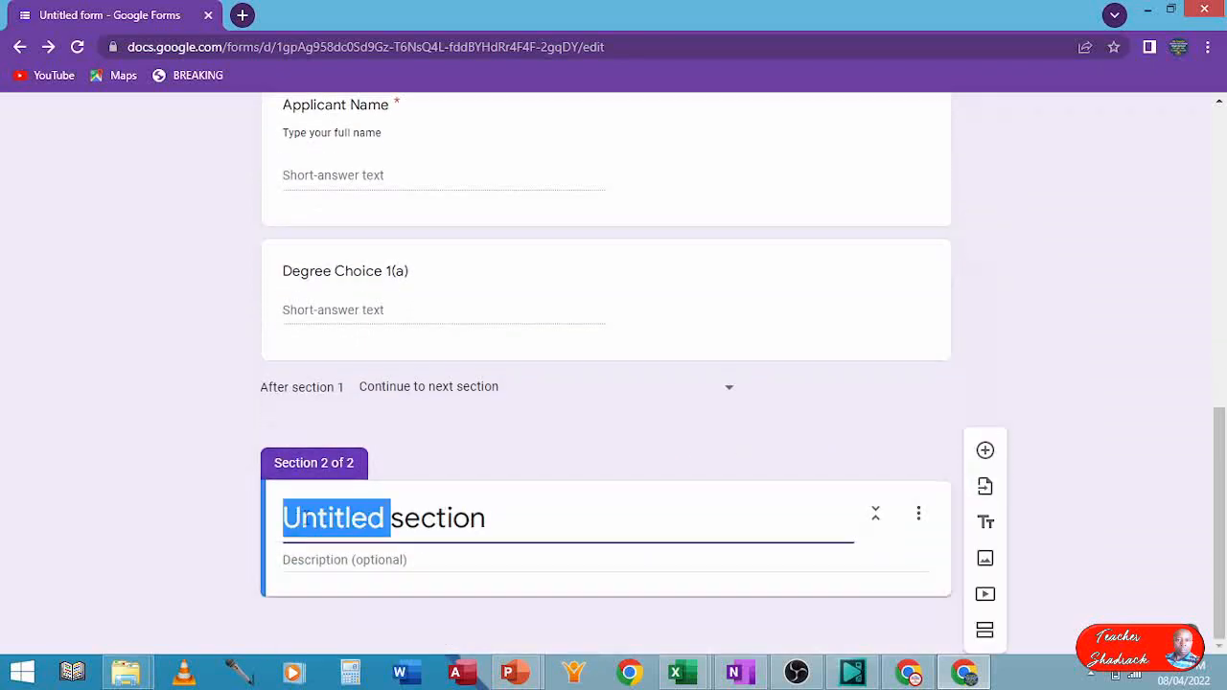
drag(561, 530, 283, 533)
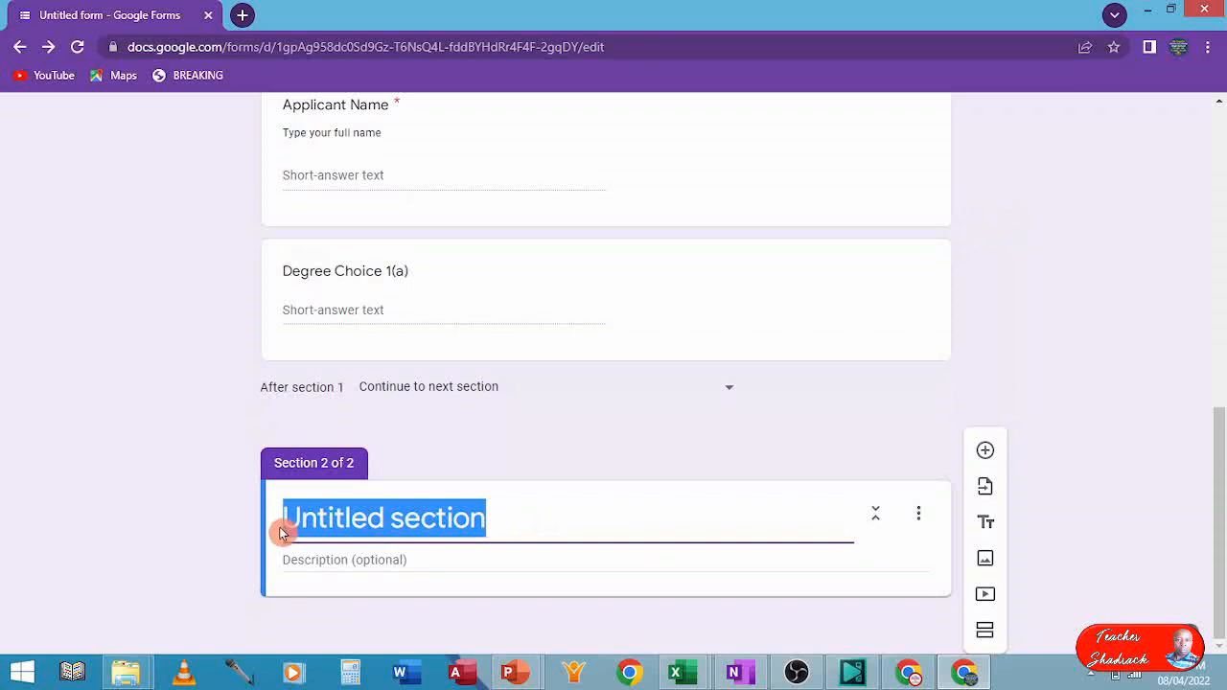
text(Dip)
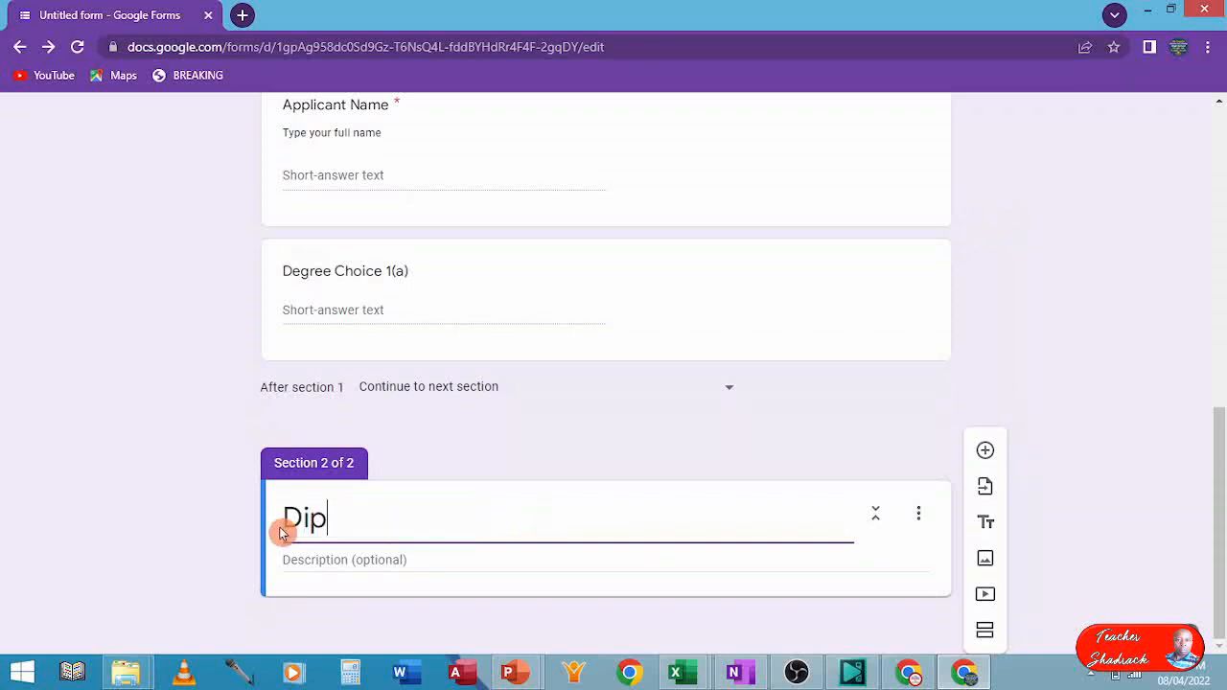
text(loma S)
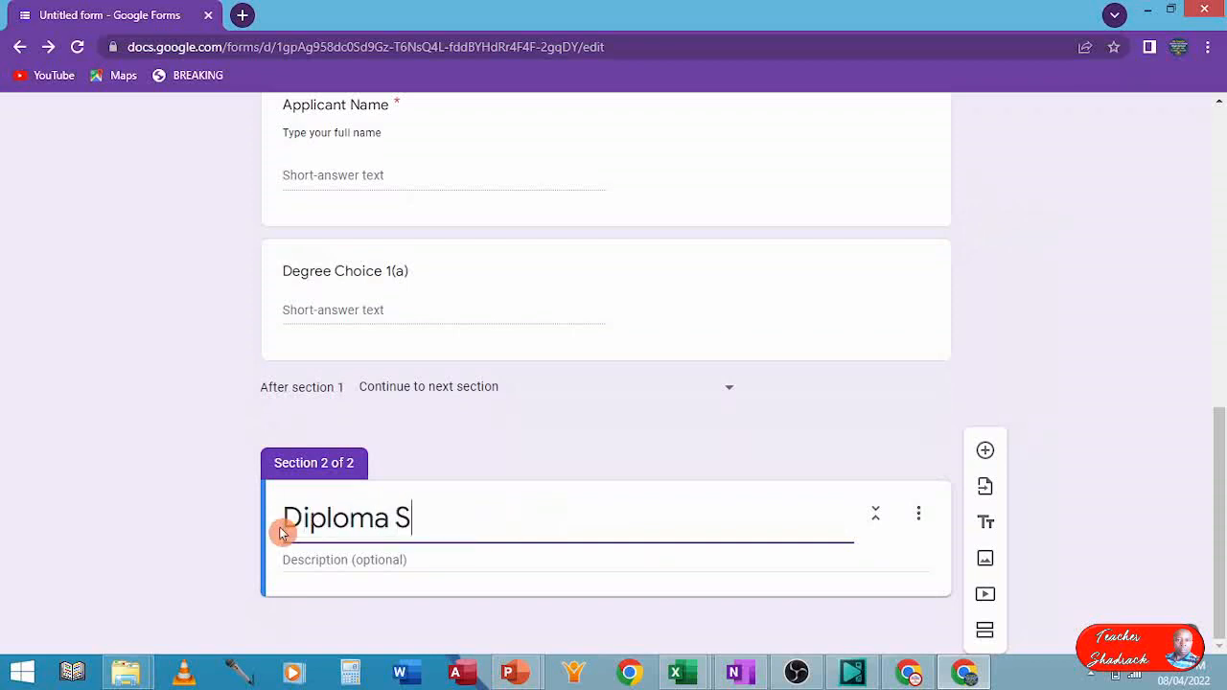
text(ection)
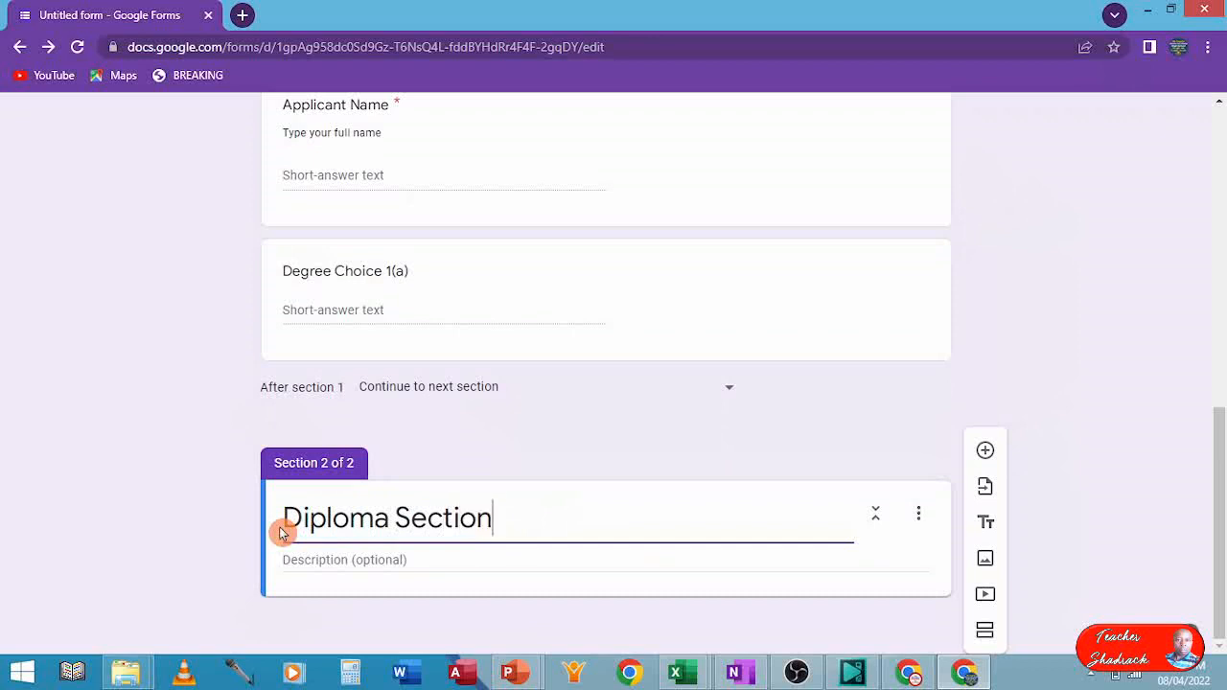
Give the Diploma Section the description "Fill this area if you are interested with Diploma Courses".
click(379, 561)
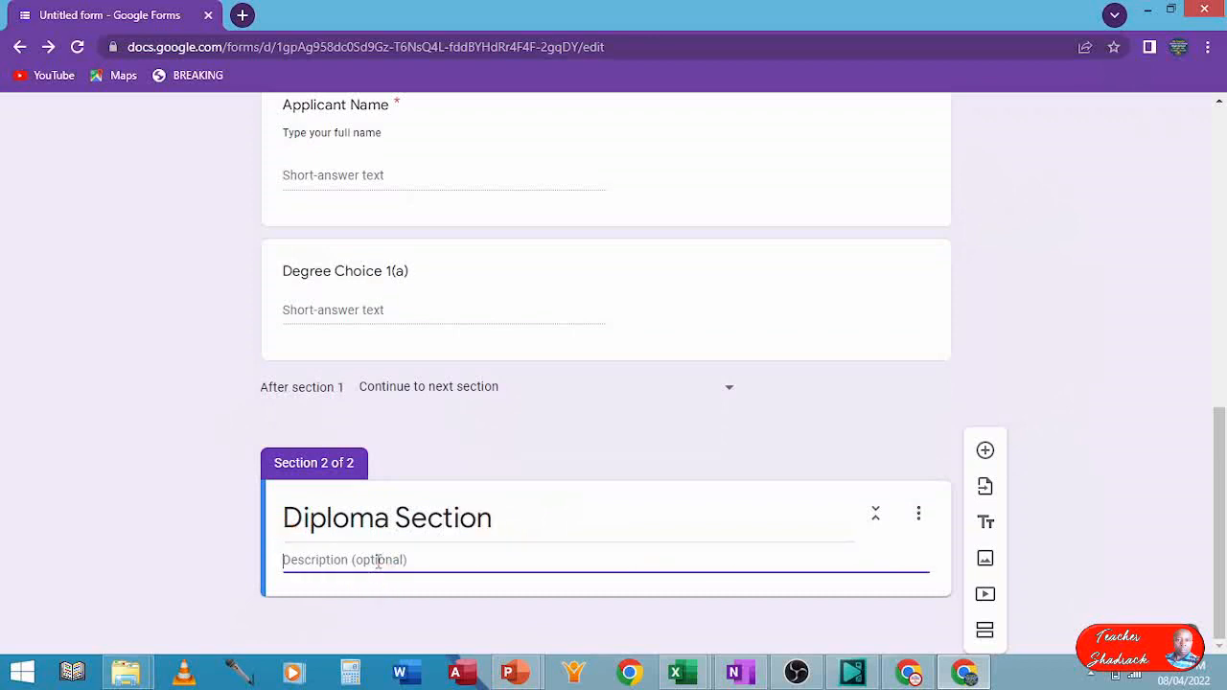
text(Fill this a)
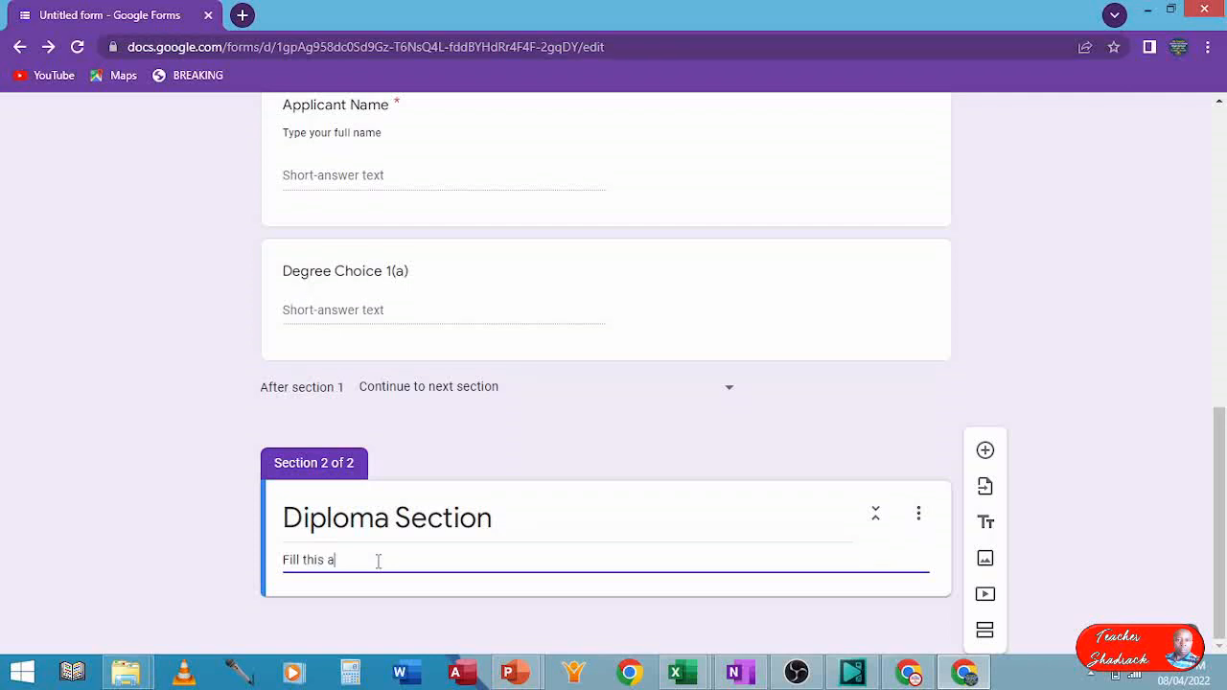
text(rea if you are interested with Diplom)
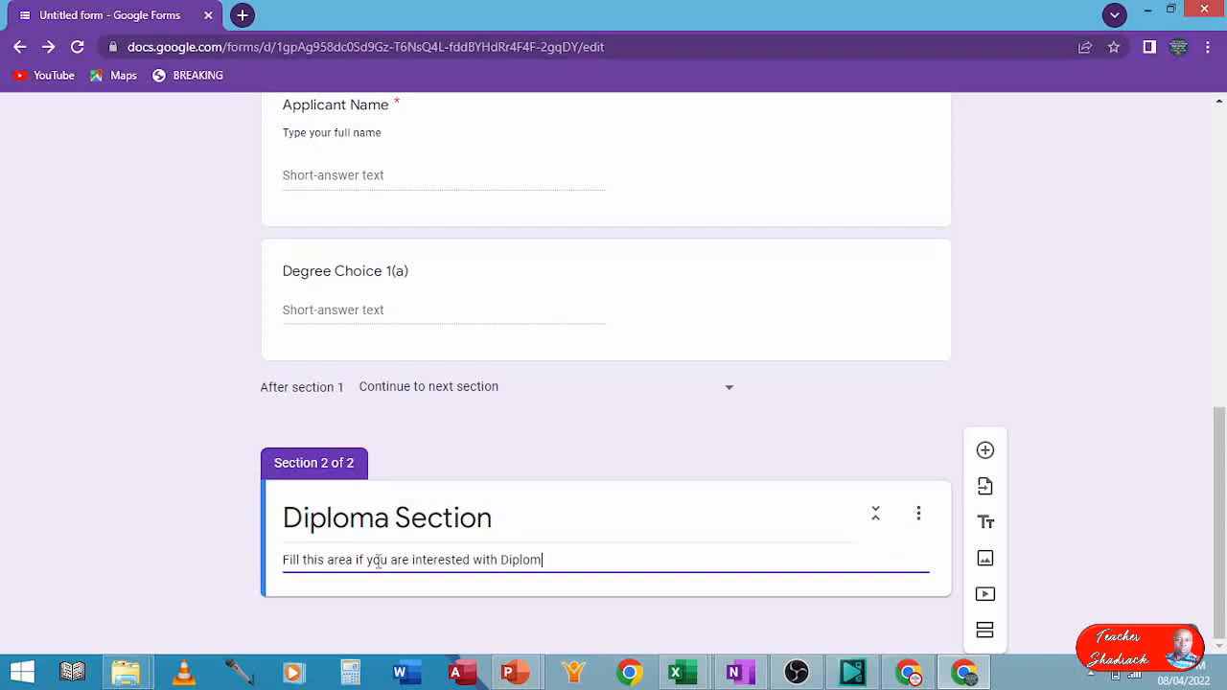
text(a Courses)
Add a question titled "Diploma Choice 1" to the Diploma Section and set its type to Short answer.
click(984, 450)
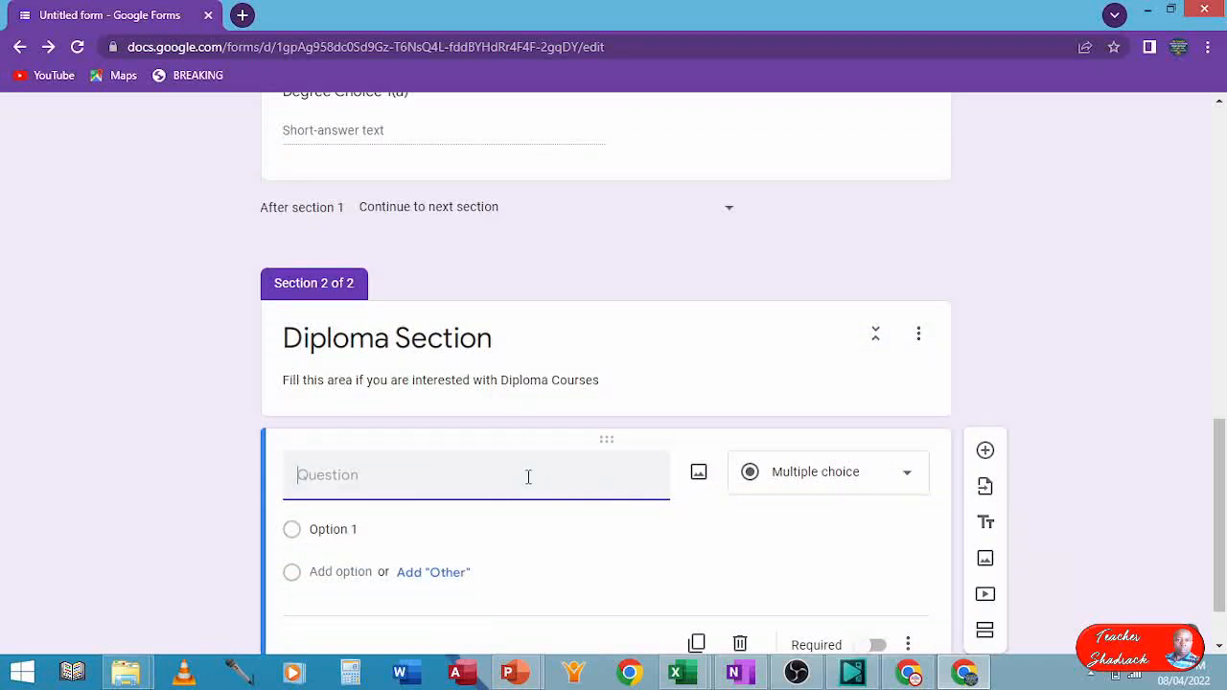
text(Diploma Choice 1)
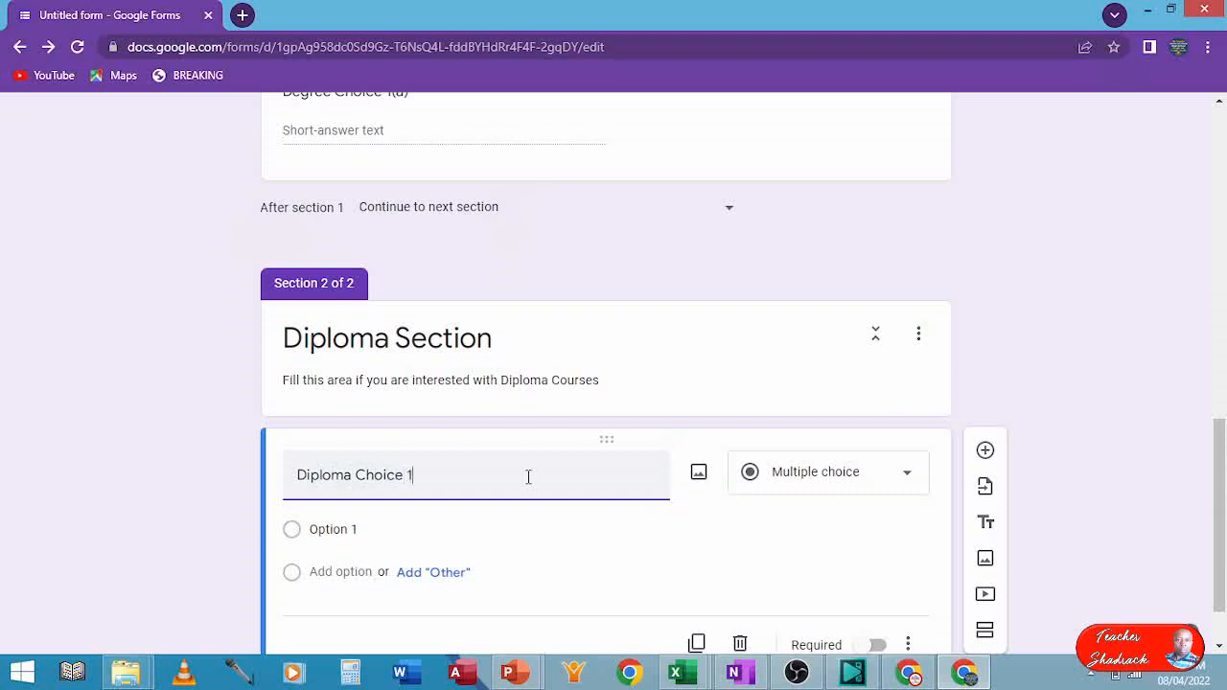
click(890, 483)
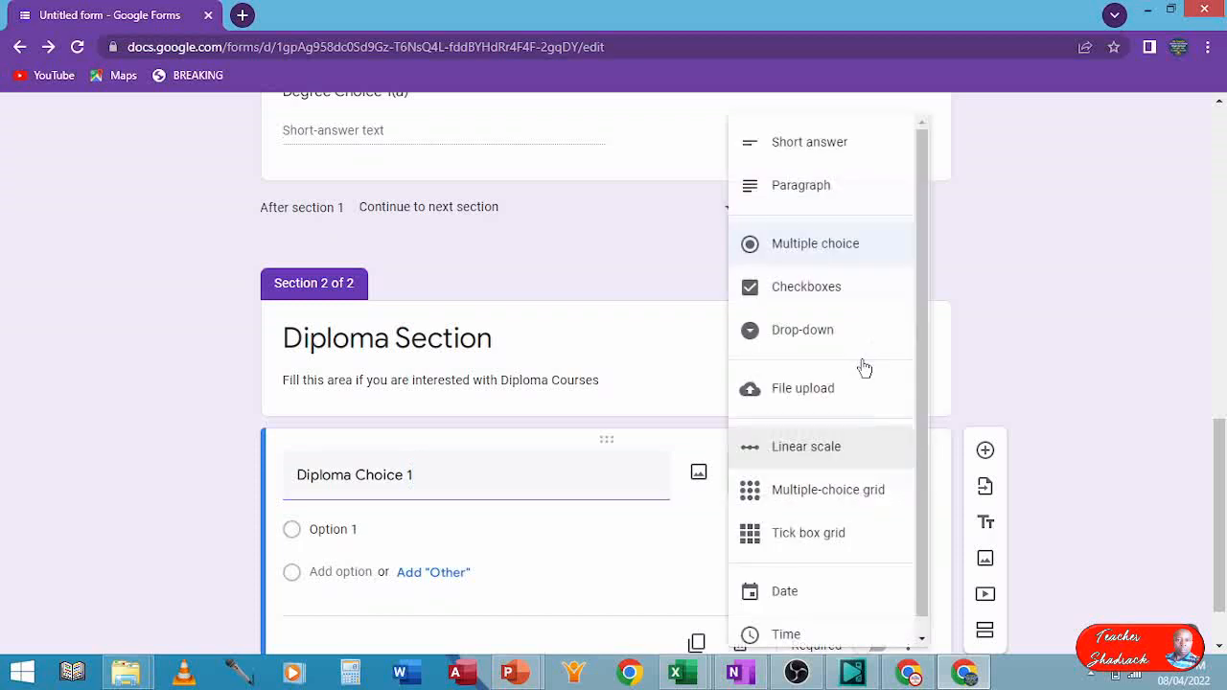
click(813, 146)
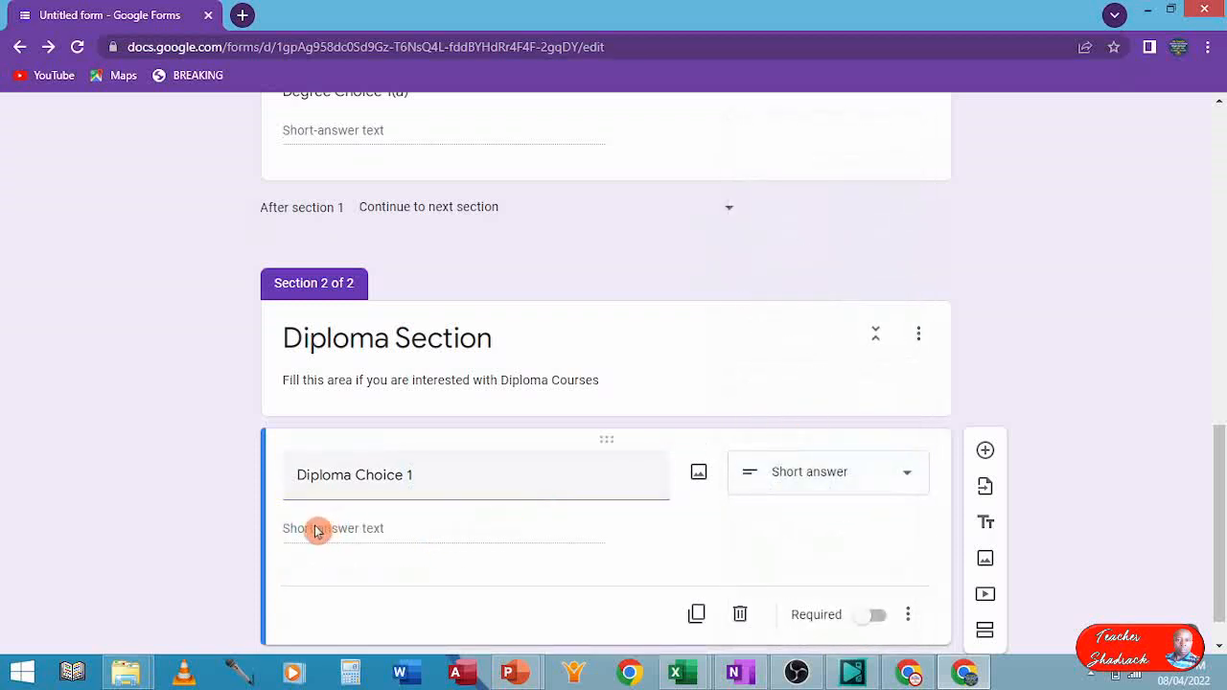
Add response validation to Diploma Choice 1 using the Number type with the Between condition.
click(907, 616)
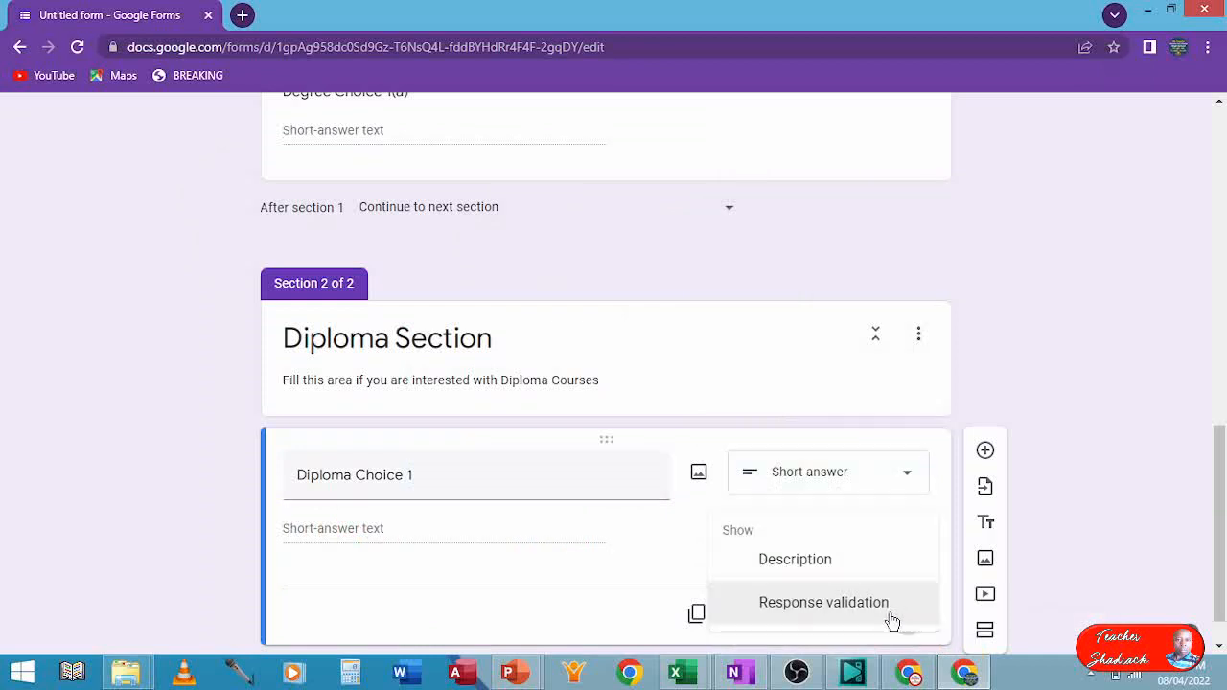
click(847, 606)
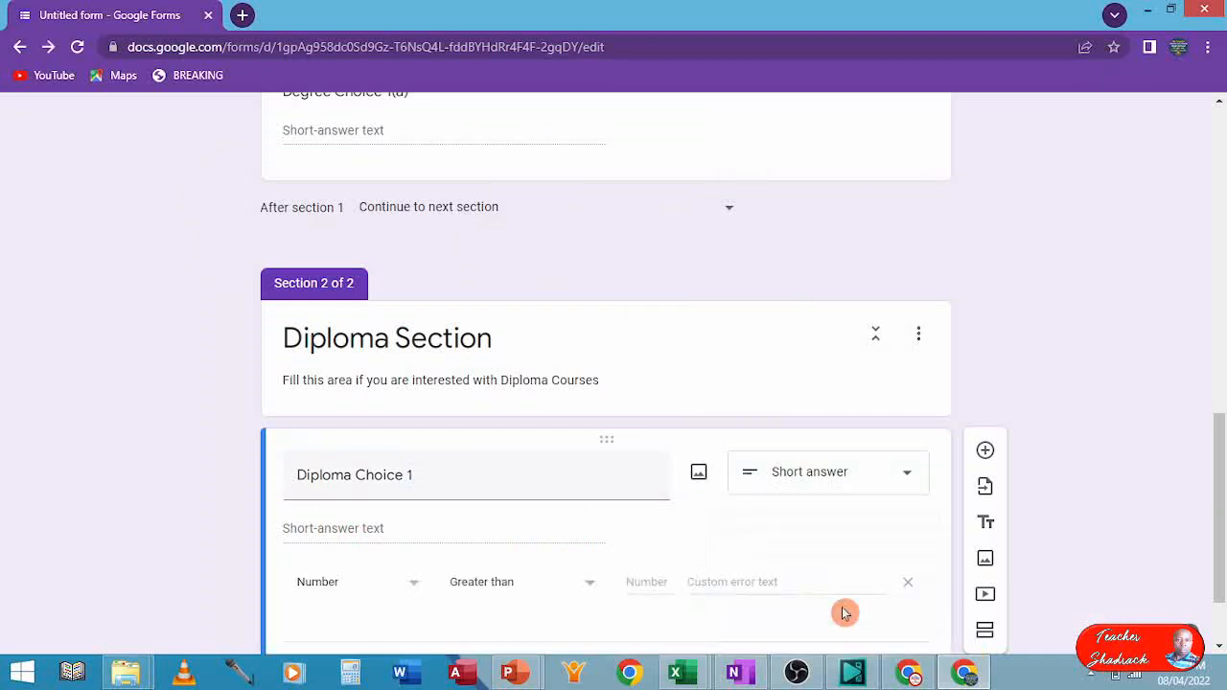
scroll(699, 601, down, 1)
click(504, 502)
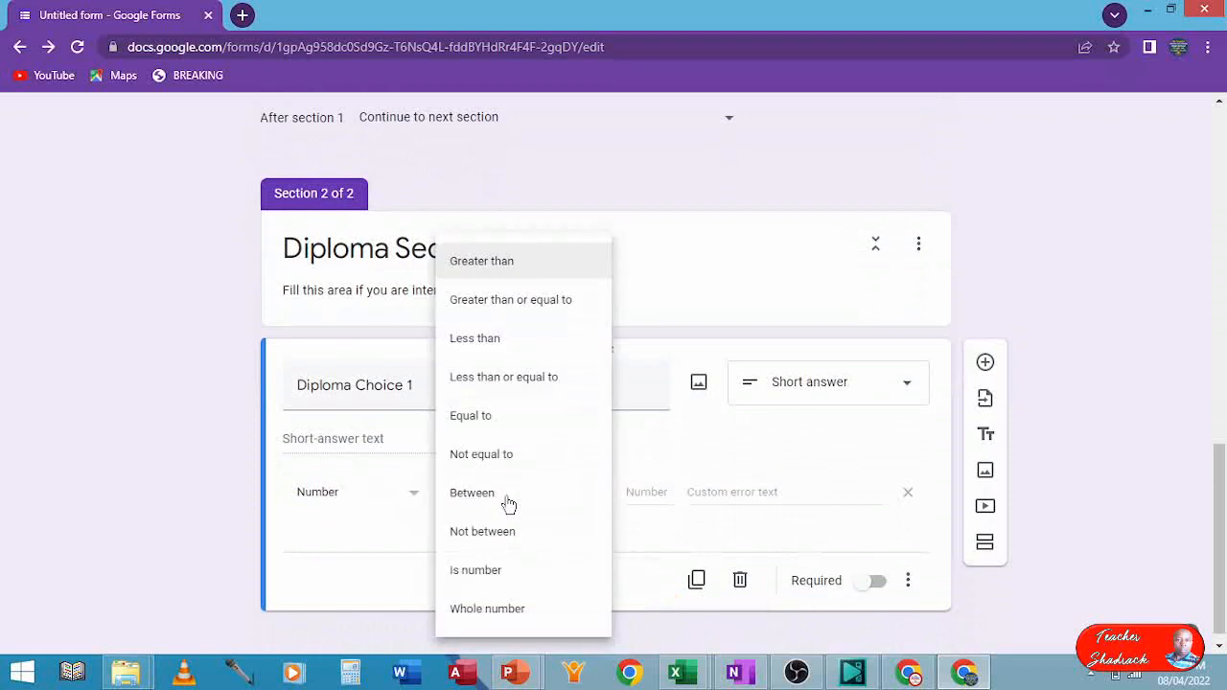
click(507, 494)
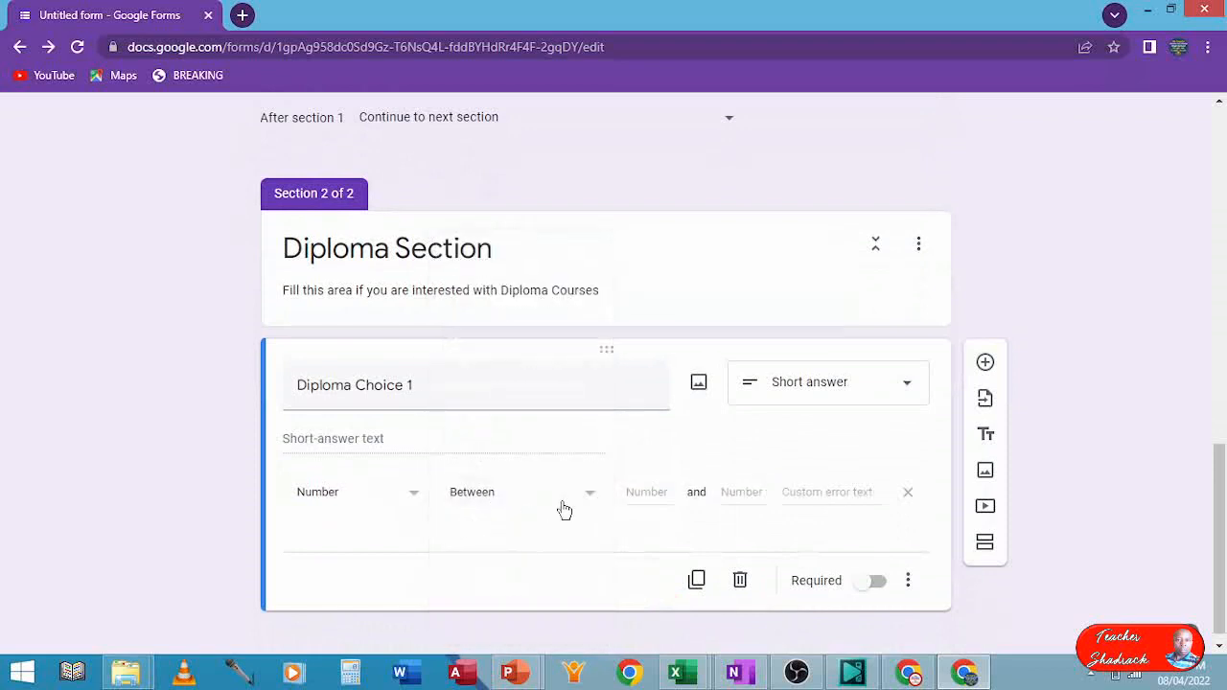
Set the Diploma Choice 1 validation limits to 1000000 and 9999999.
click(640, 495)
text(1000000)
click(743, 493)
text(9)
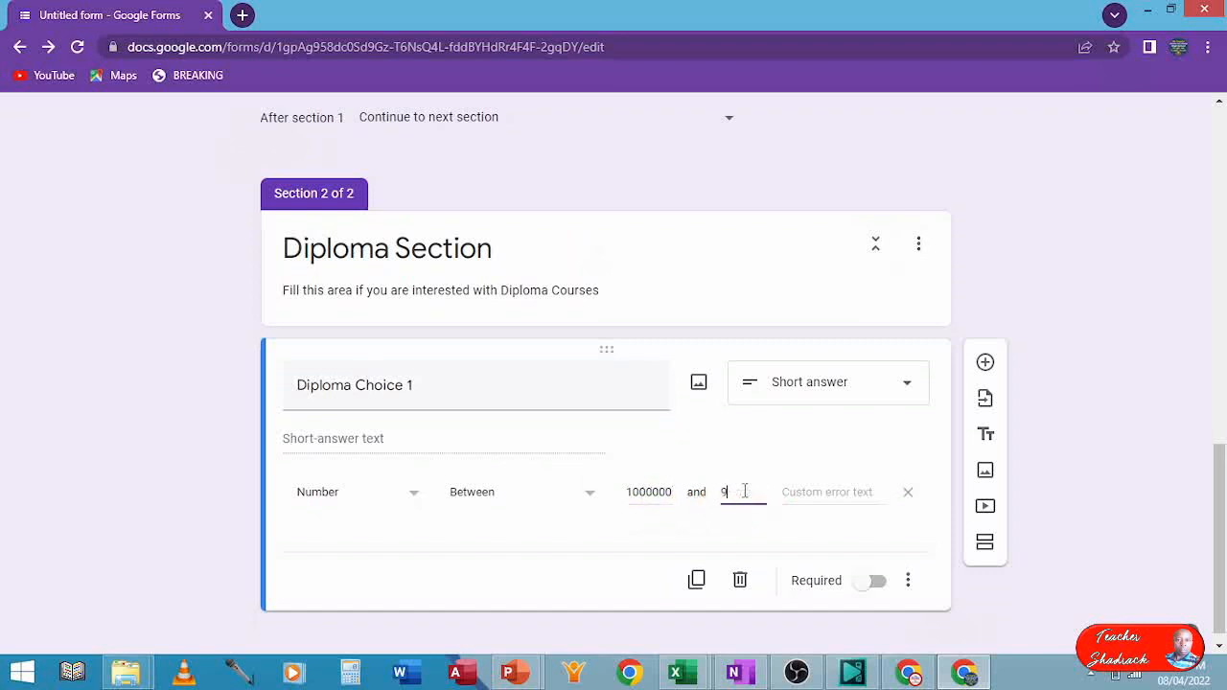
text(99)
click(616, 492)
scroll(515, 430, up, 4)
scroll(521, 432, down, 4)
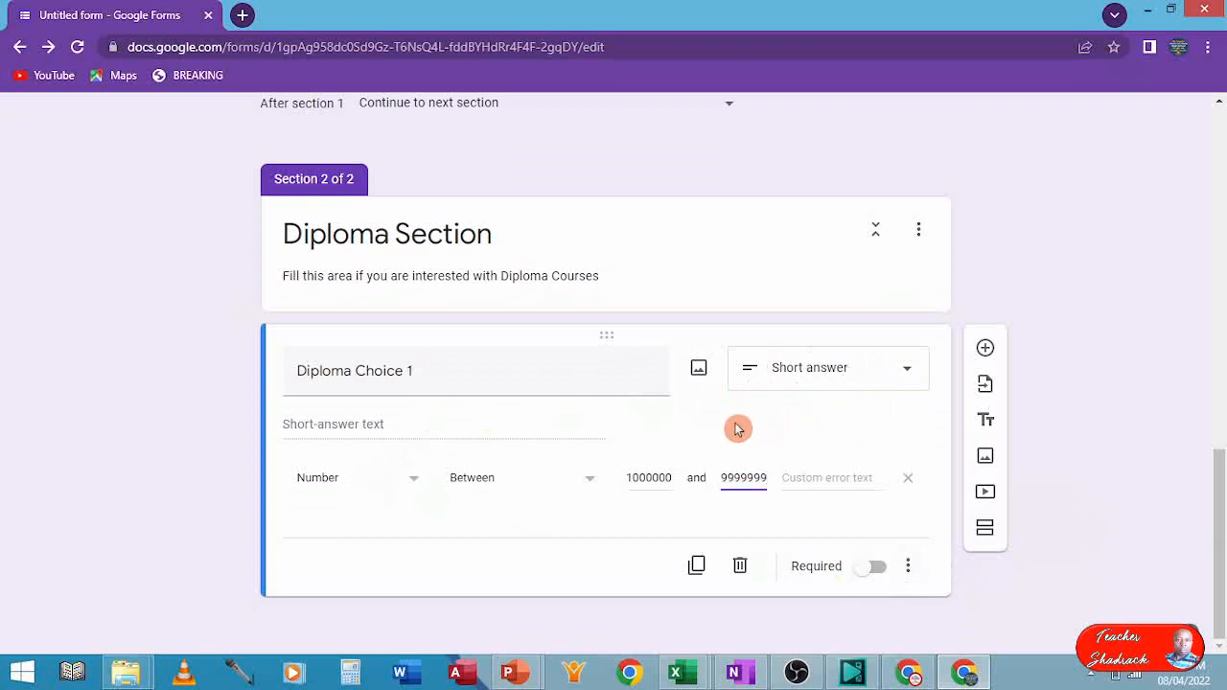
Preview the form, dismiss the auto-save notice, and look through the questions on its first page.
scroll(732, 421, up, 15)
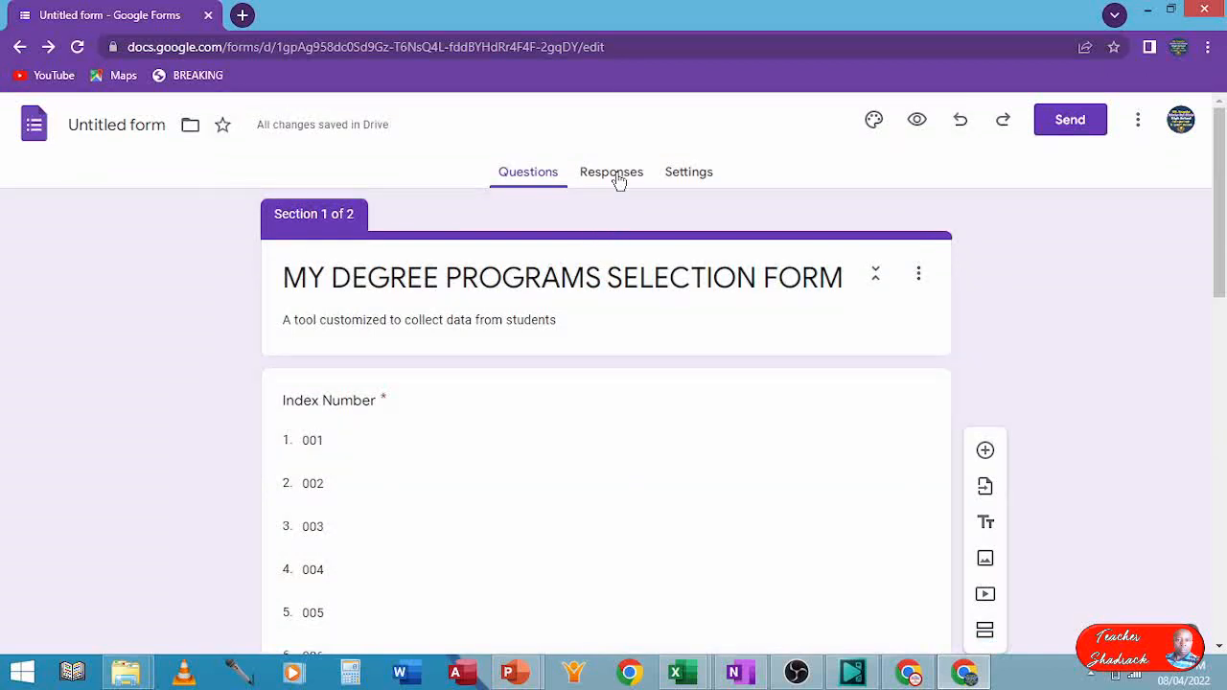
click(917, 123)
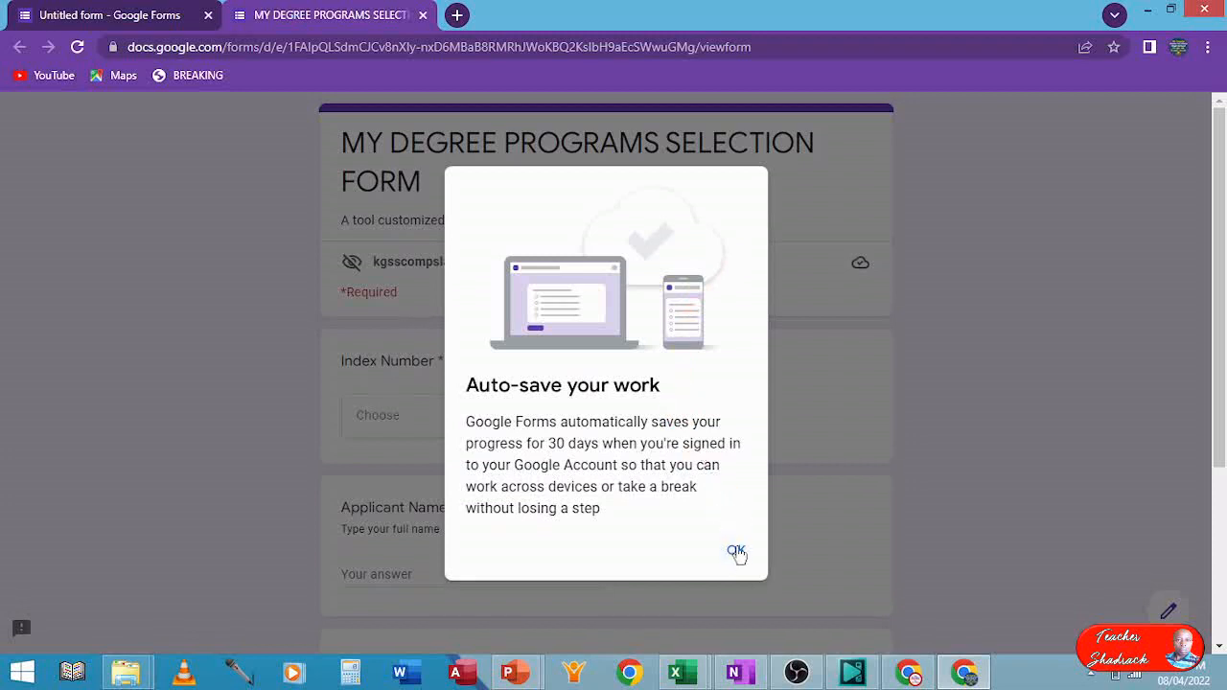
click(737, 553)
scroll(530, 290, down, 1)
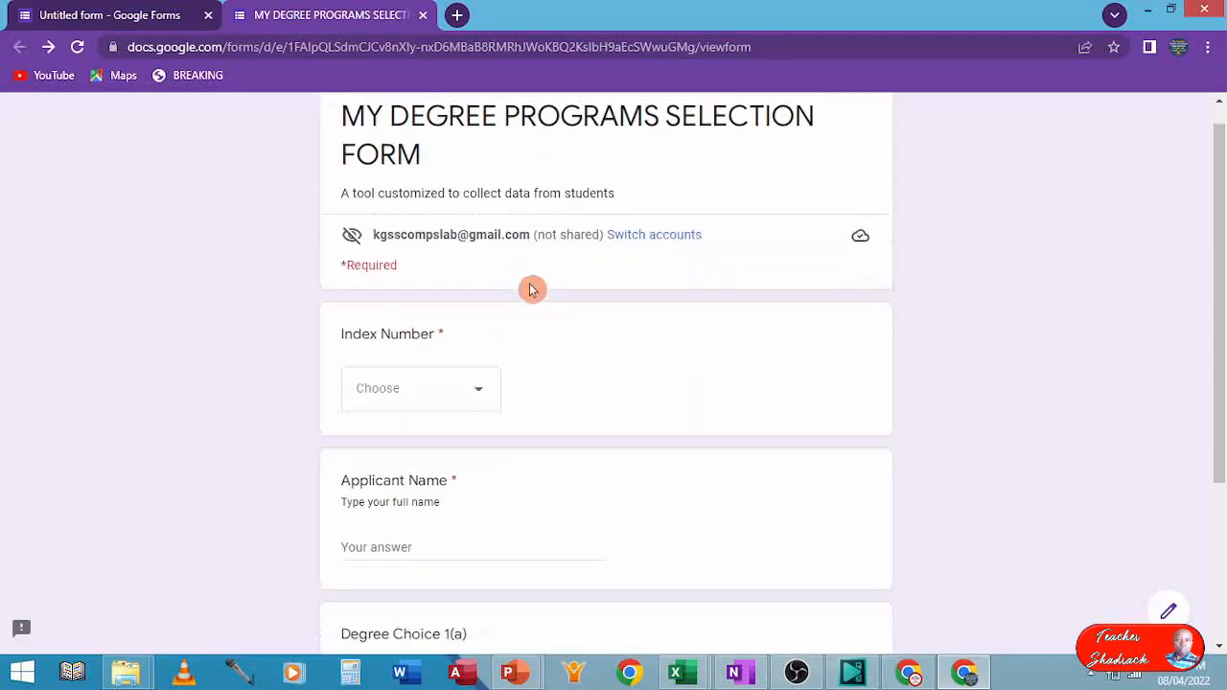
scroll(531, 290, down, 3)
scroll(531, 289, up, 3)
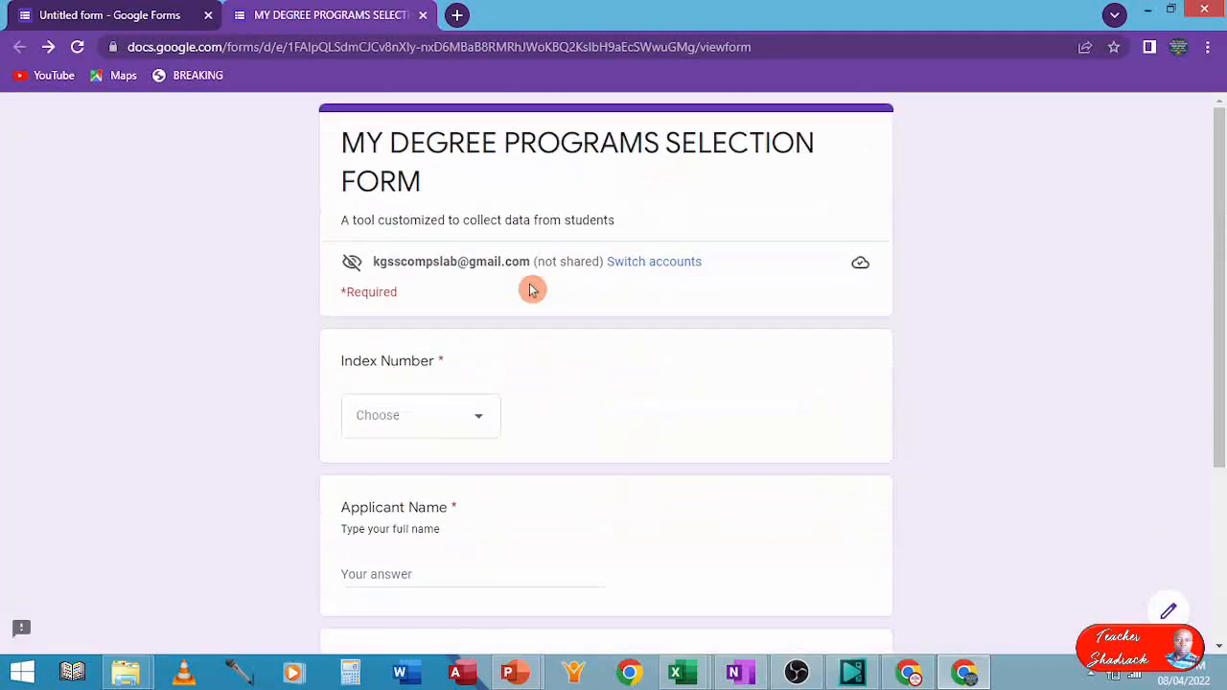
Check the Index Number choices in the preview and leave the question unanswered.
click(477, 422)
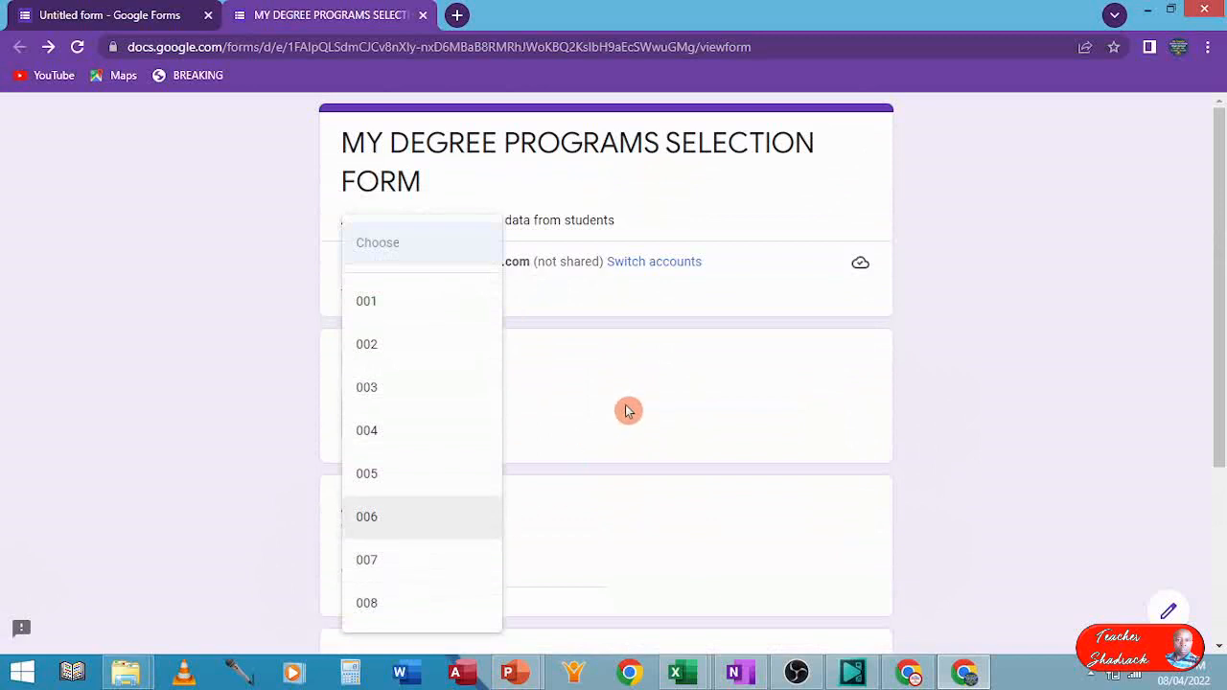
click(610, 373)
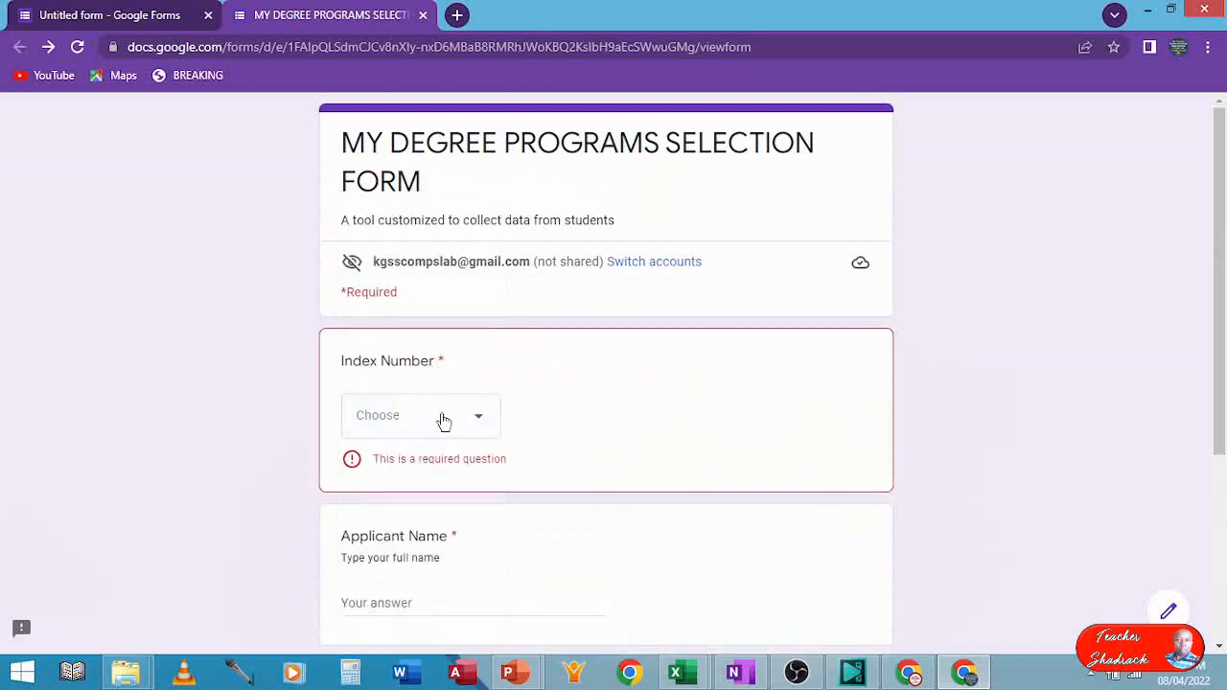
click(447, 365)
click(449, 362)
scroll(562, 444, down, 1)
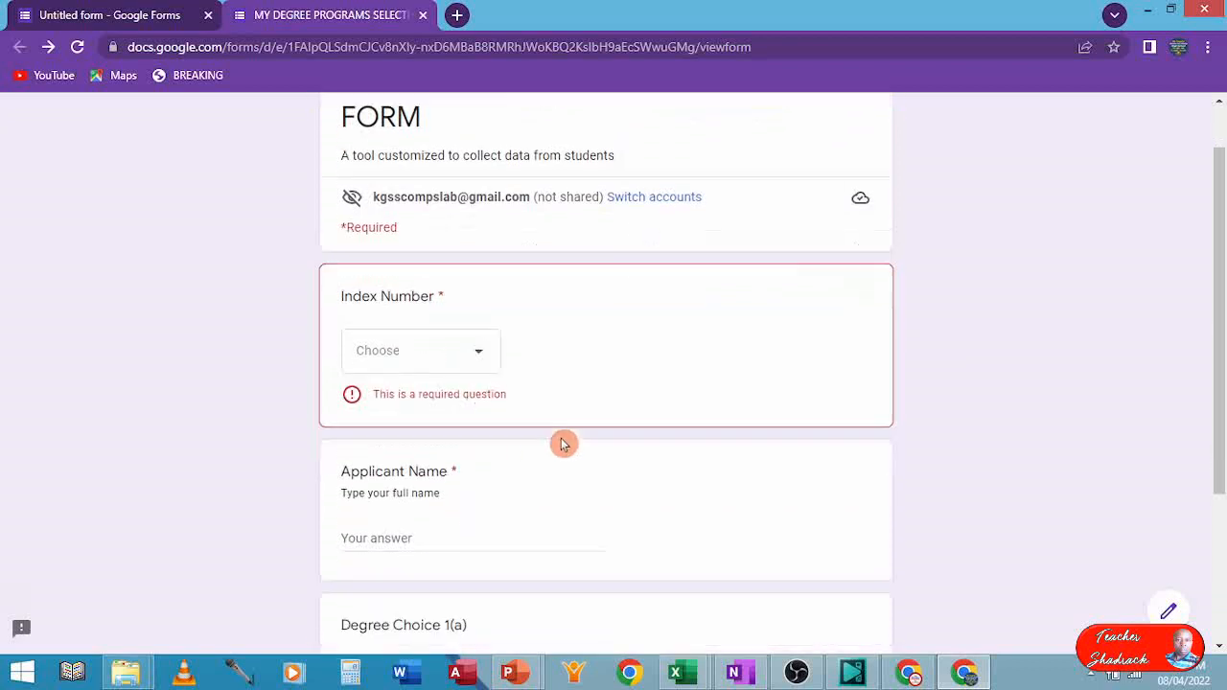
scroll(563, 443, down, 2)
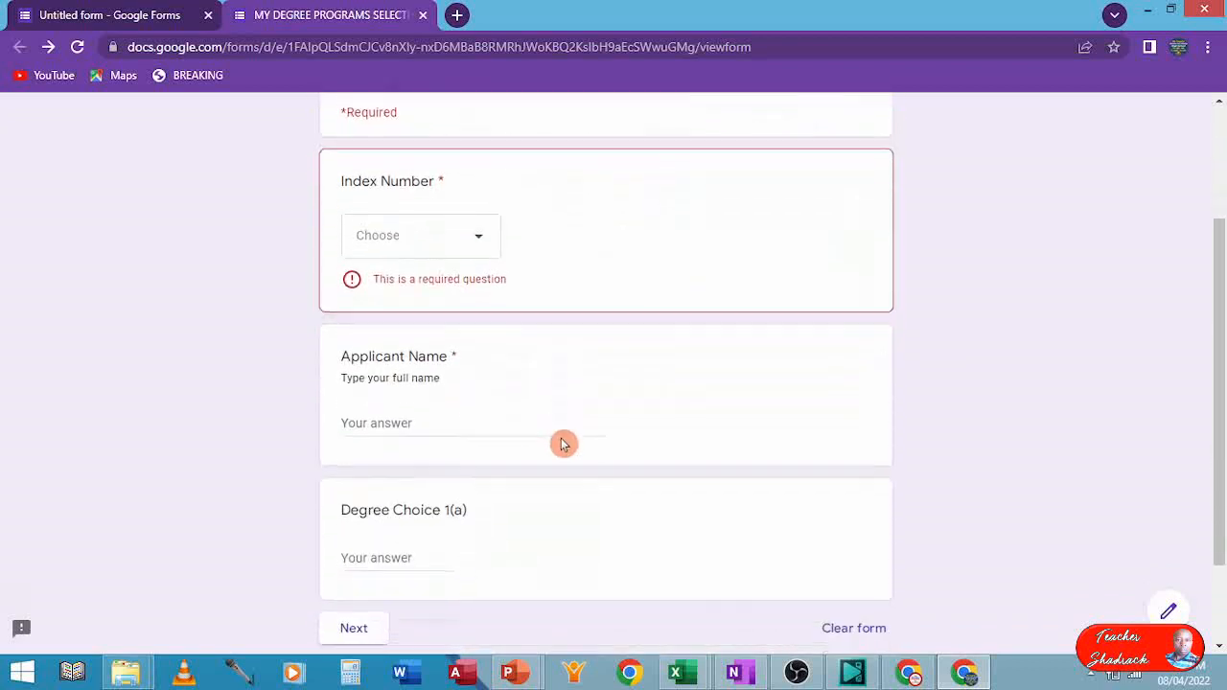
Try to continue to the form's next section with Index Number and Applicant Name left blank.
click(407, 428)
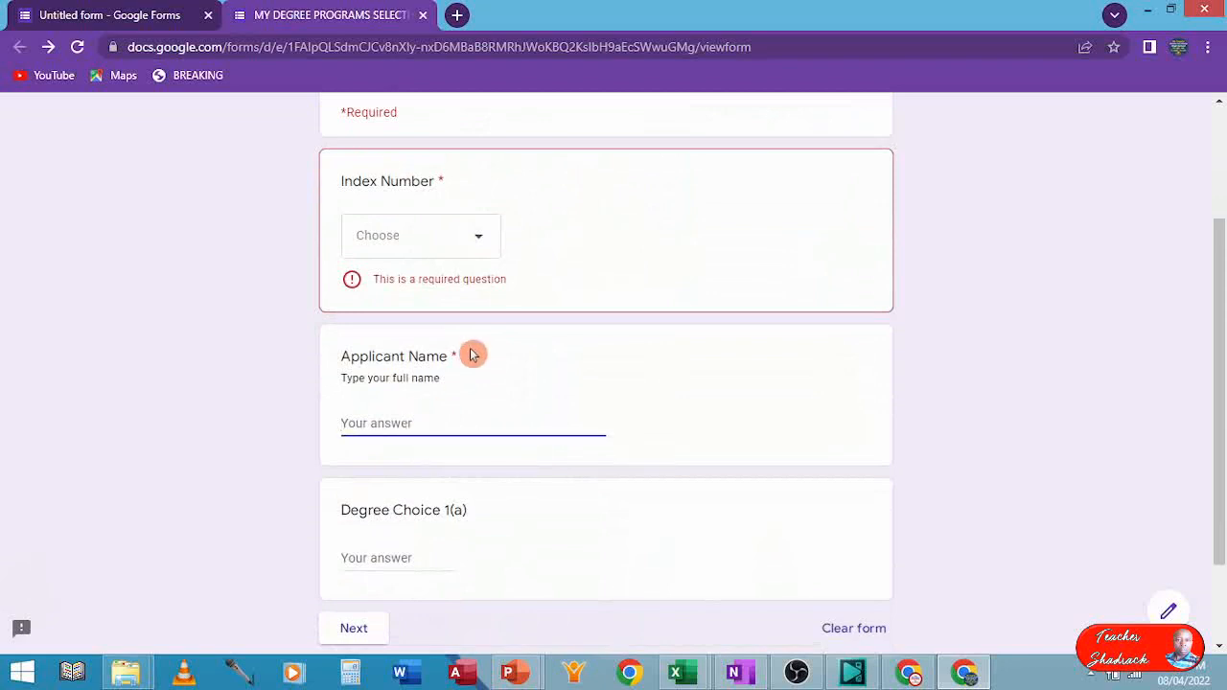
scroll(458, 356, down, 2)
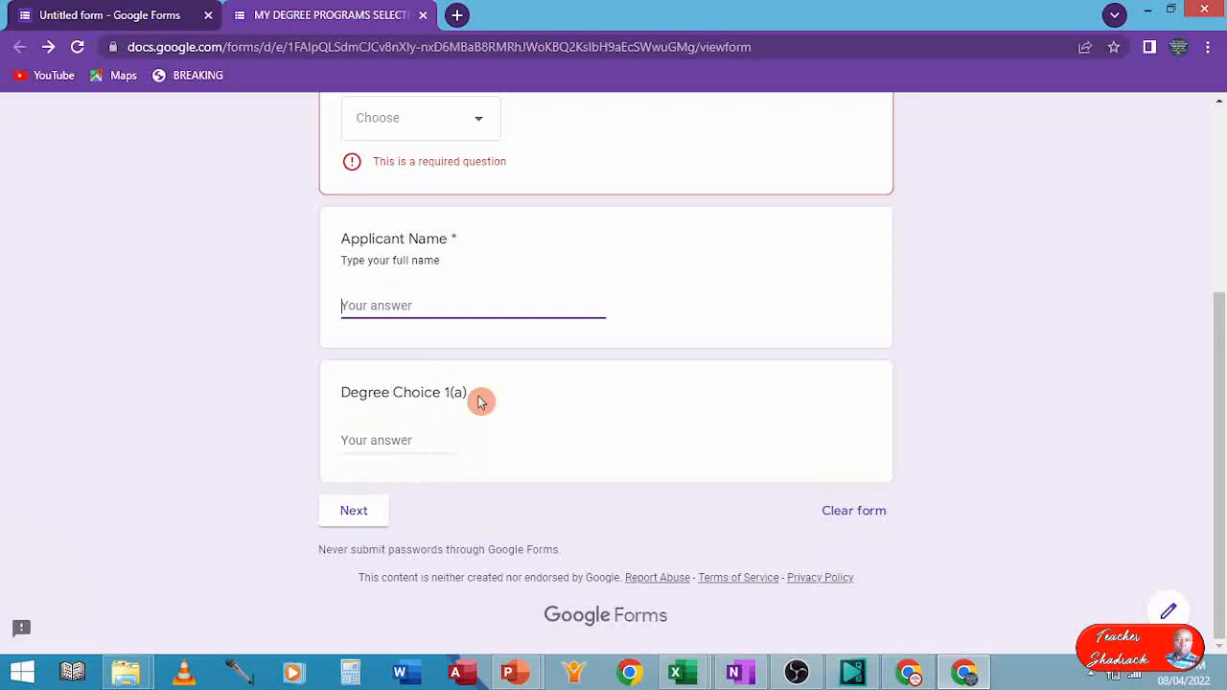
click(368, 522)
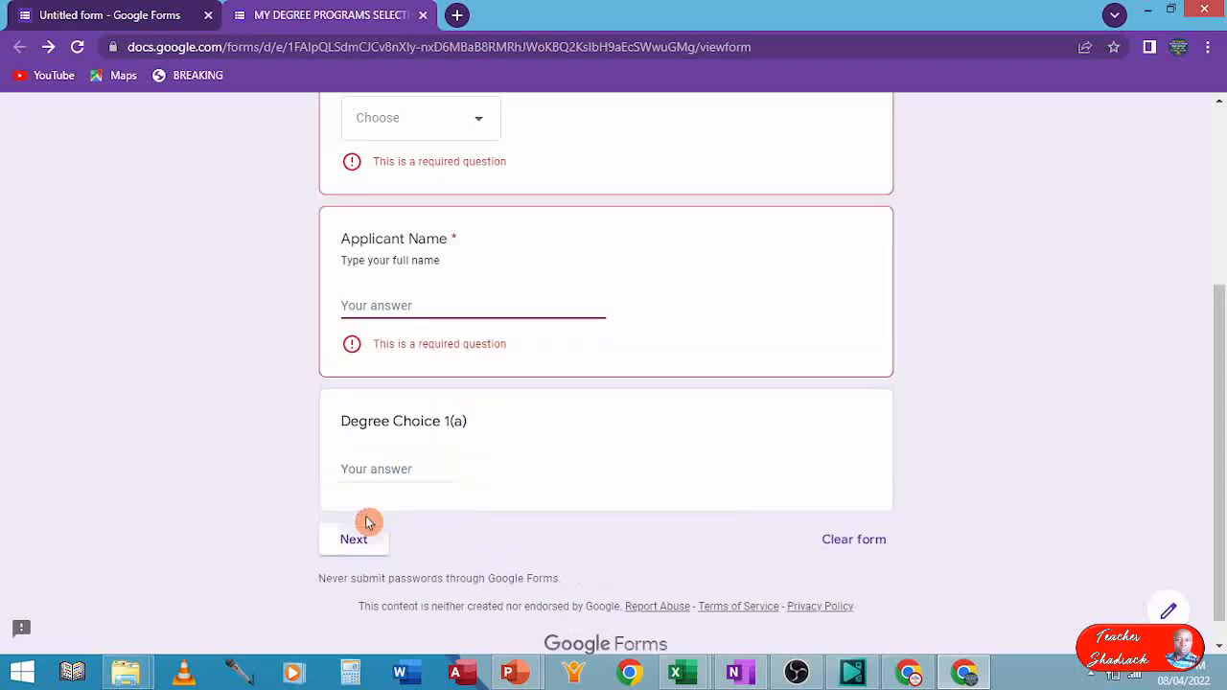
scroll(402, 498, up, 3)
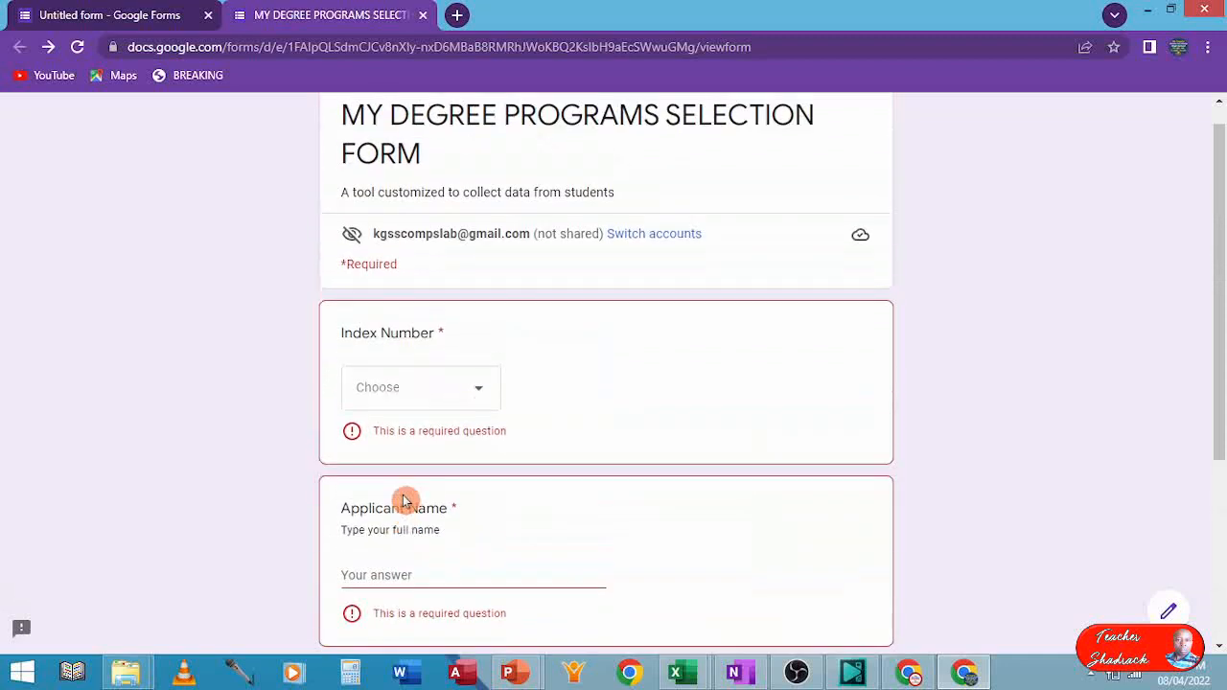
scroll(405, 500, down, 3)
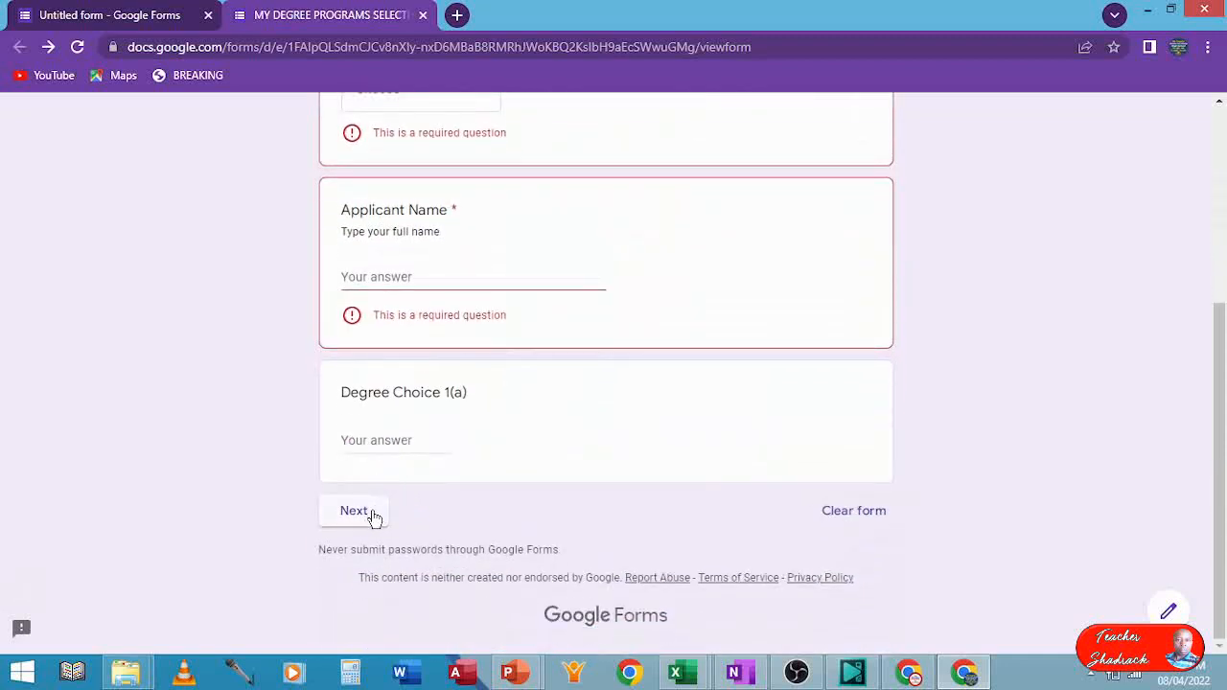
Choose 002 as the Index Number and enter the applicant's full name.
click(379, 327)
scroll(397, 327, up, 4)
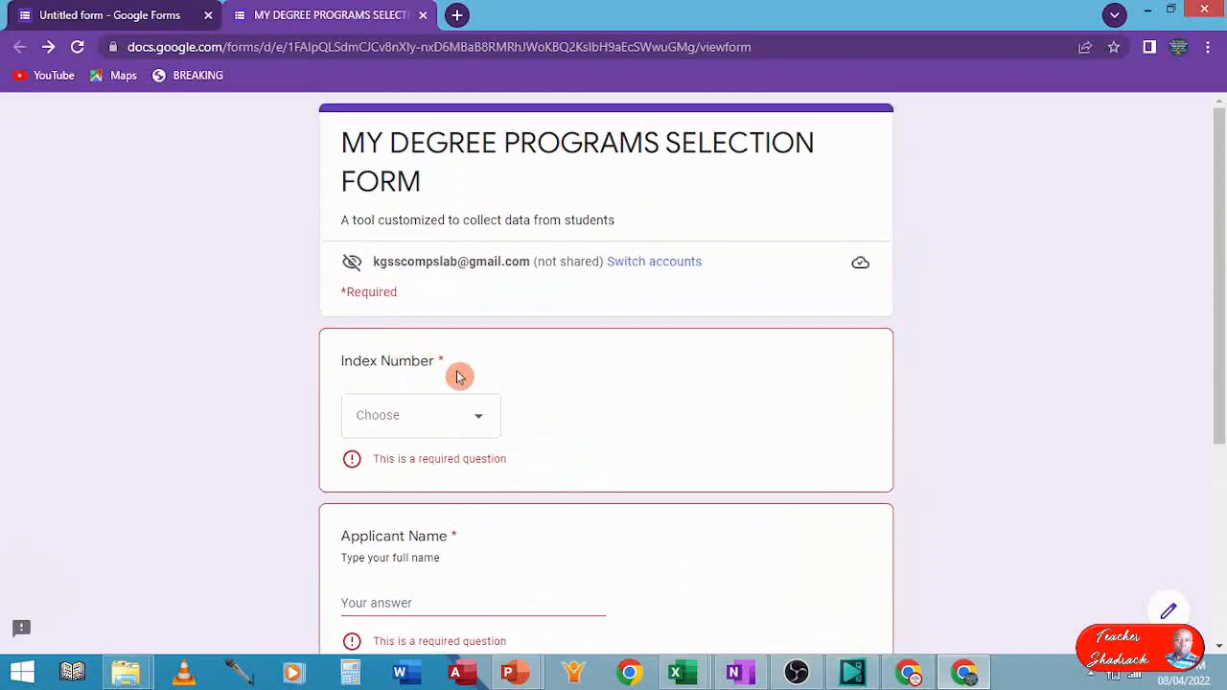
click(479, 422)
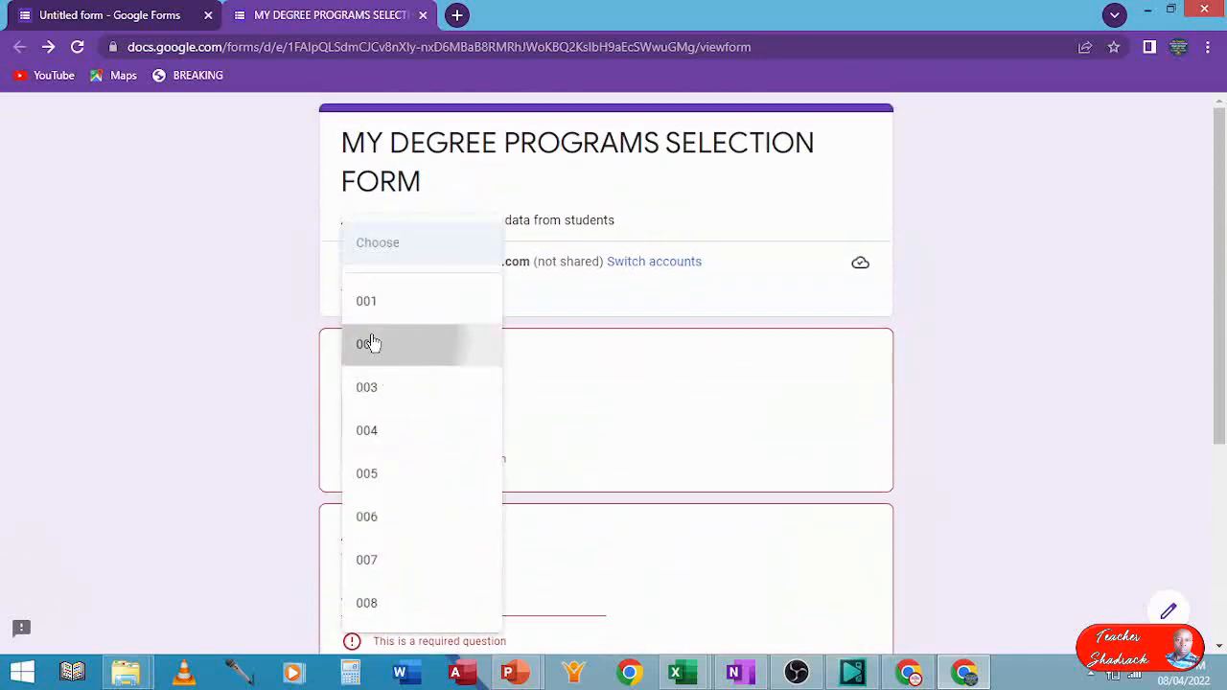
click(370, 343)
scroll(424, 506, down, 2)
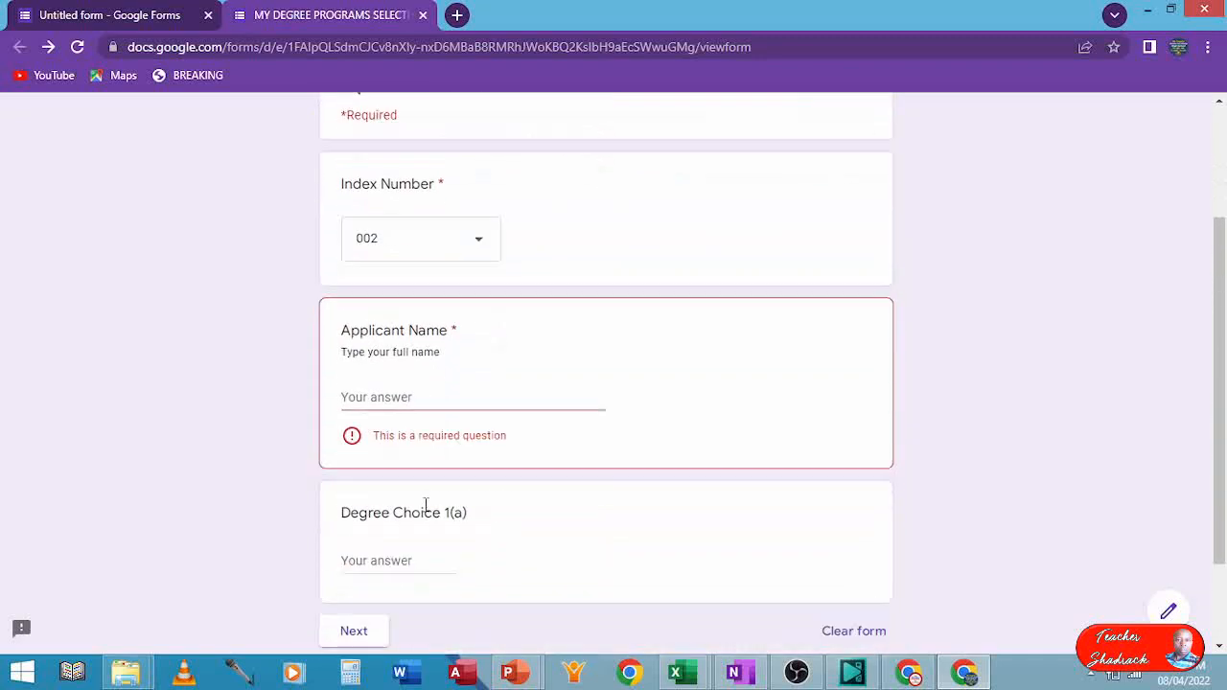
click(357, 399)
text(A)
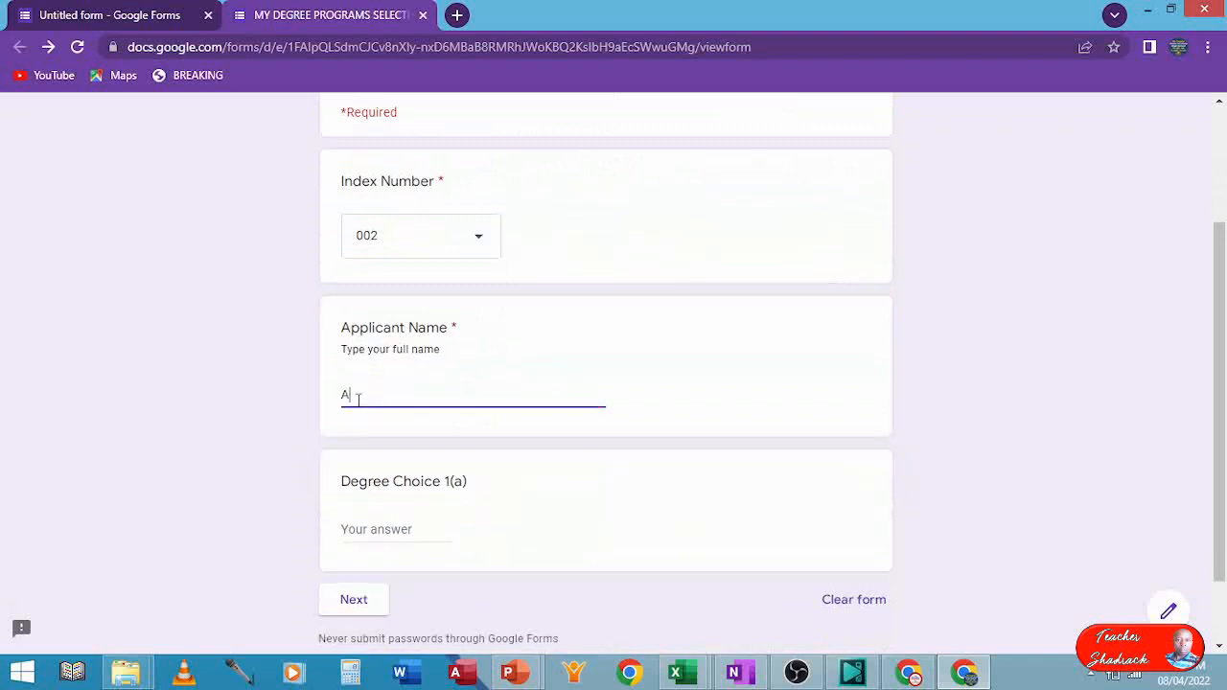
text(biud)
text(nic)
Answer Degree Choice 1(a) with 1234123 and continue to the Diploma Section.
click(367, 526)
text(12)
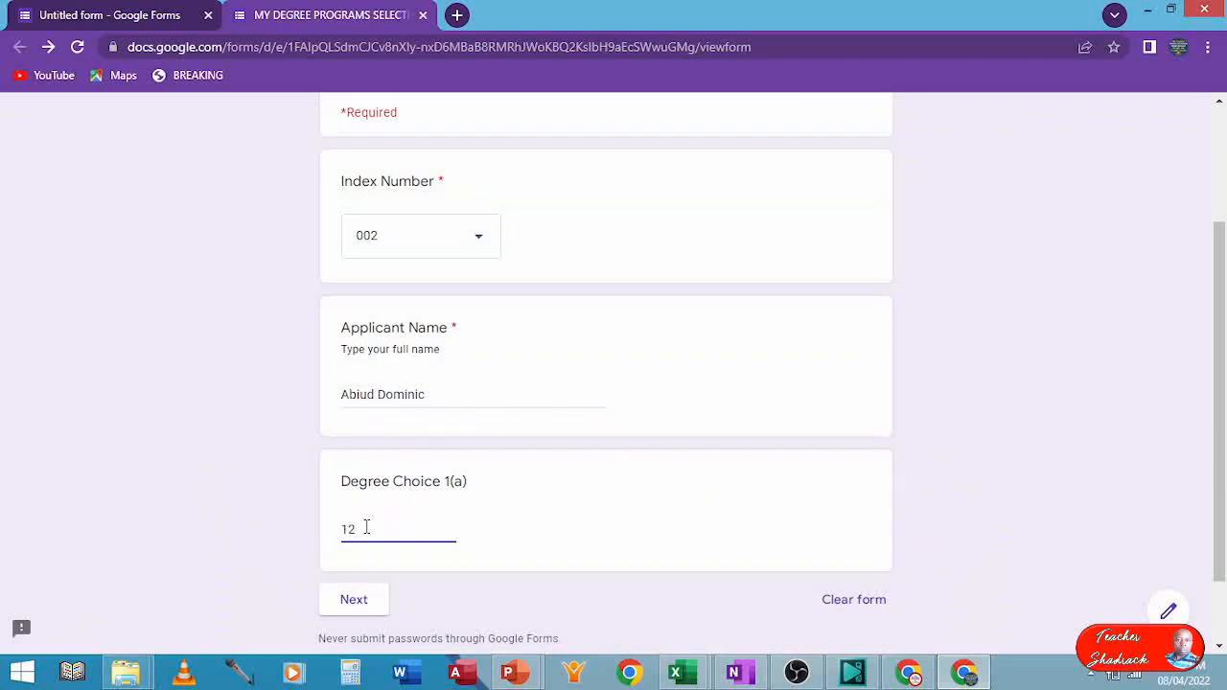
text(34123)
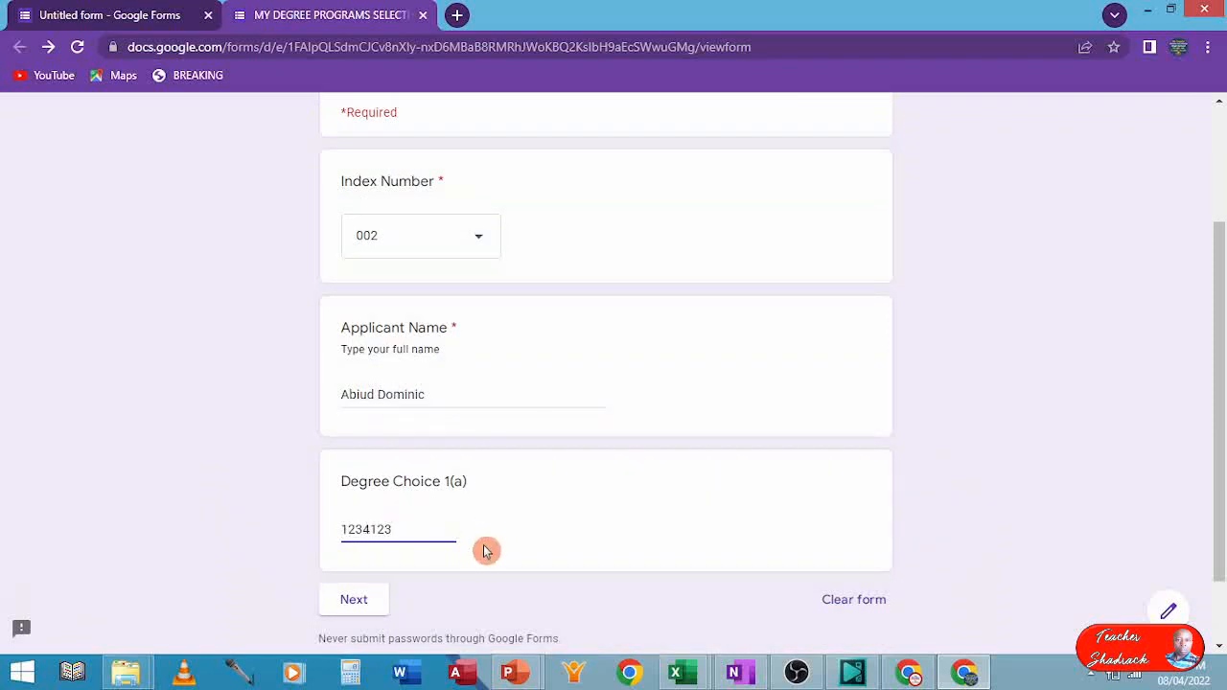
click(359, 604)
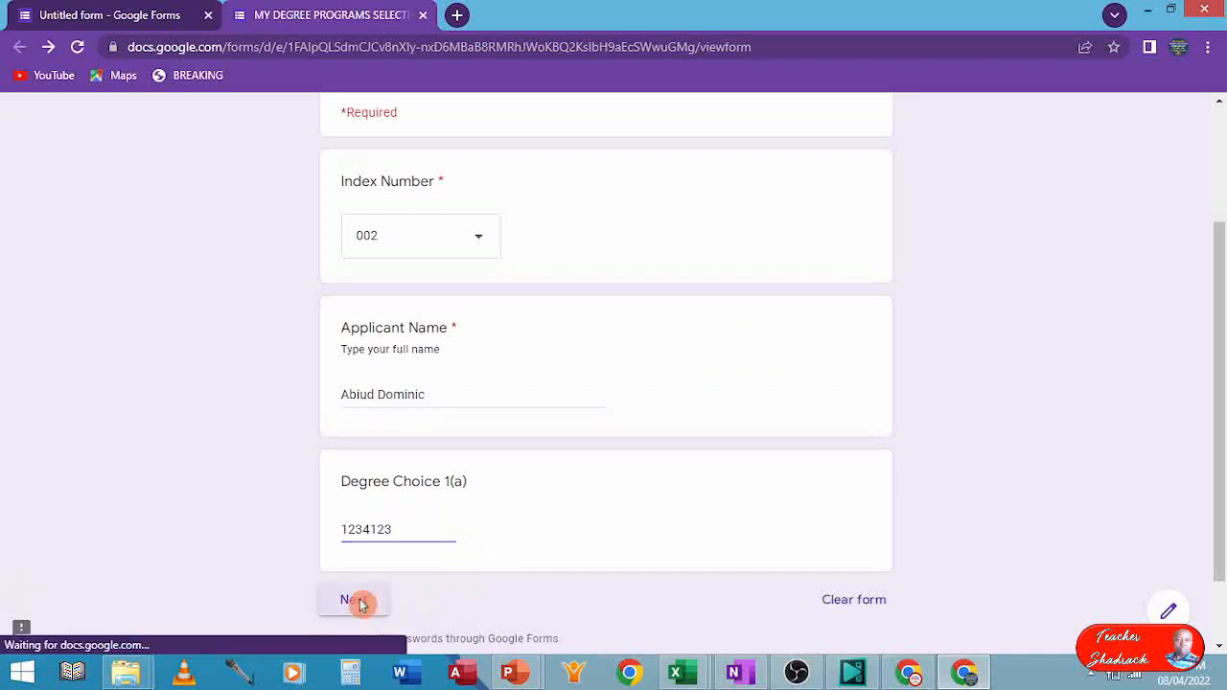
click(475, 494)
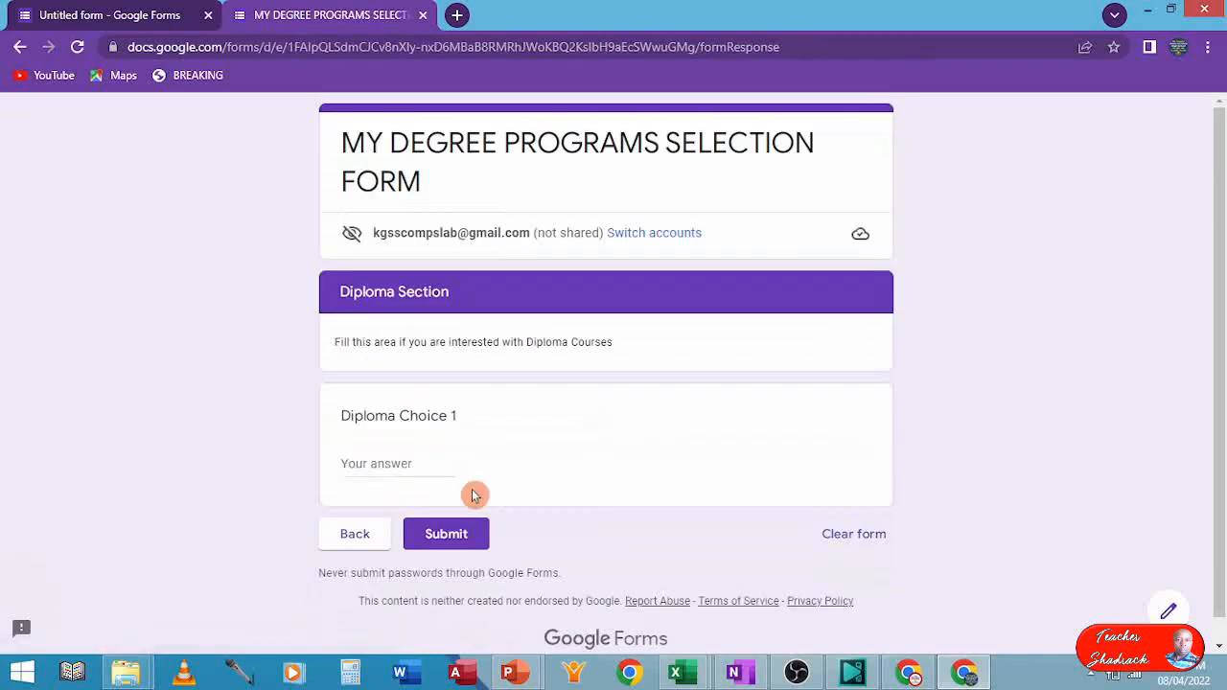
Enter 3456789 for Diploma Choice 1, test its validation with the shortened value 345678, and restore the full number.
click(369, 465)
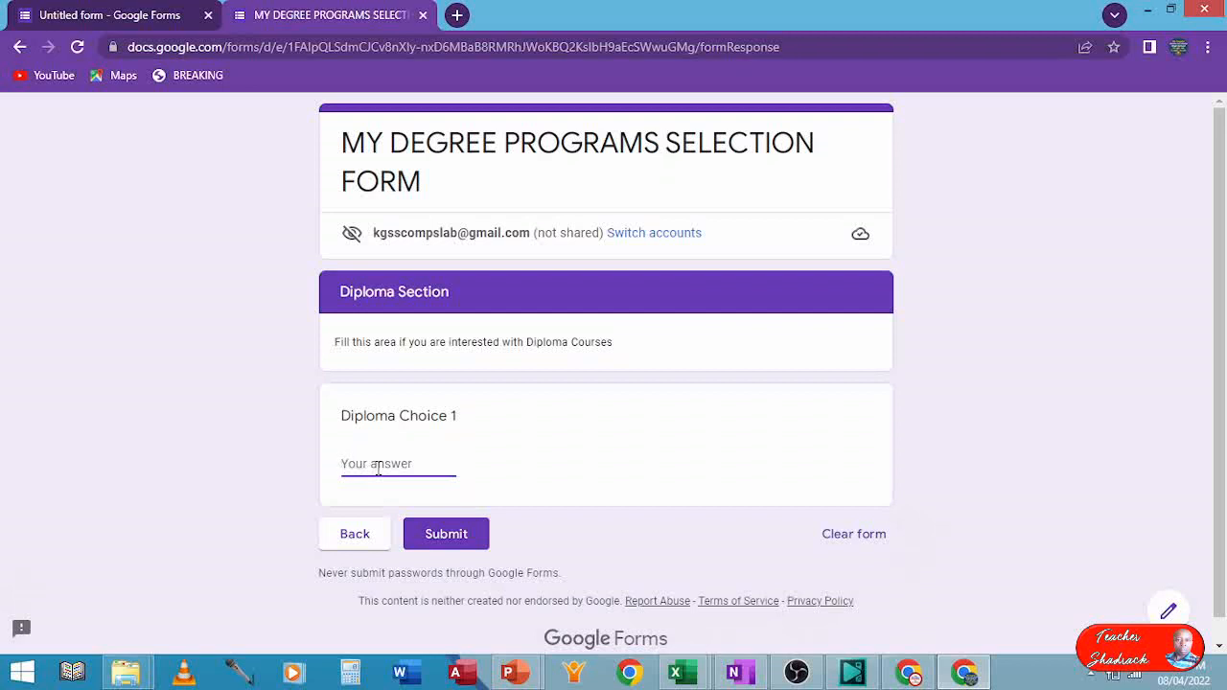
text(3456789)
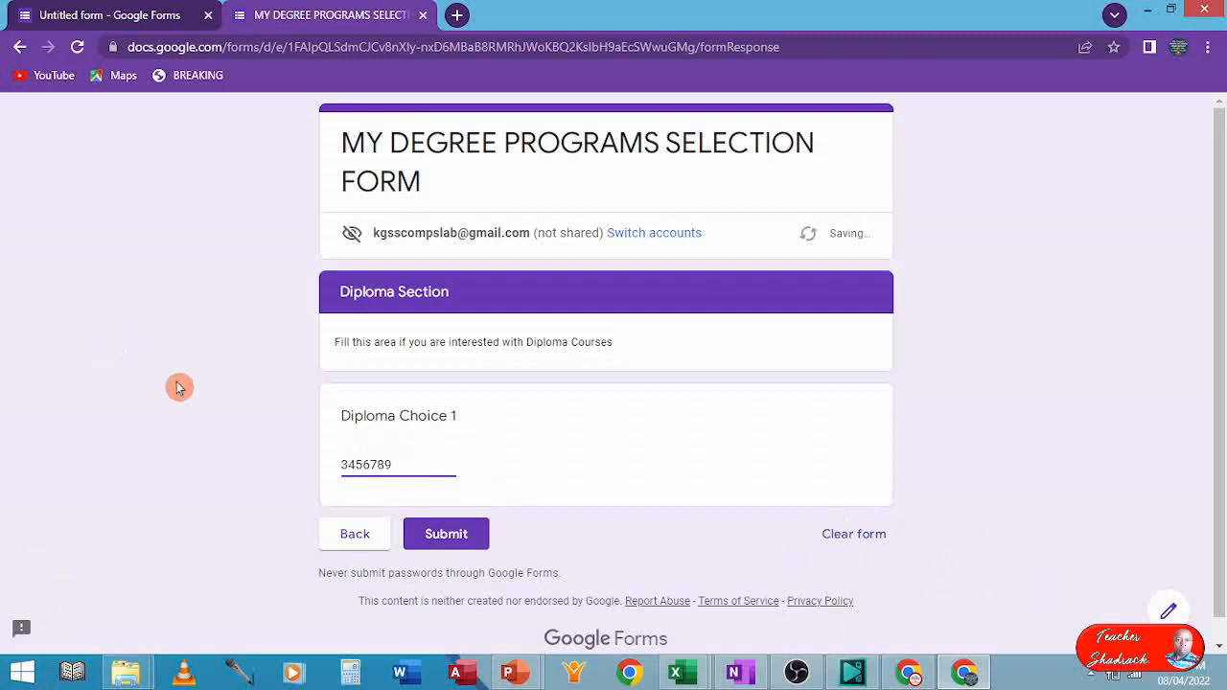
key(BackSpace)
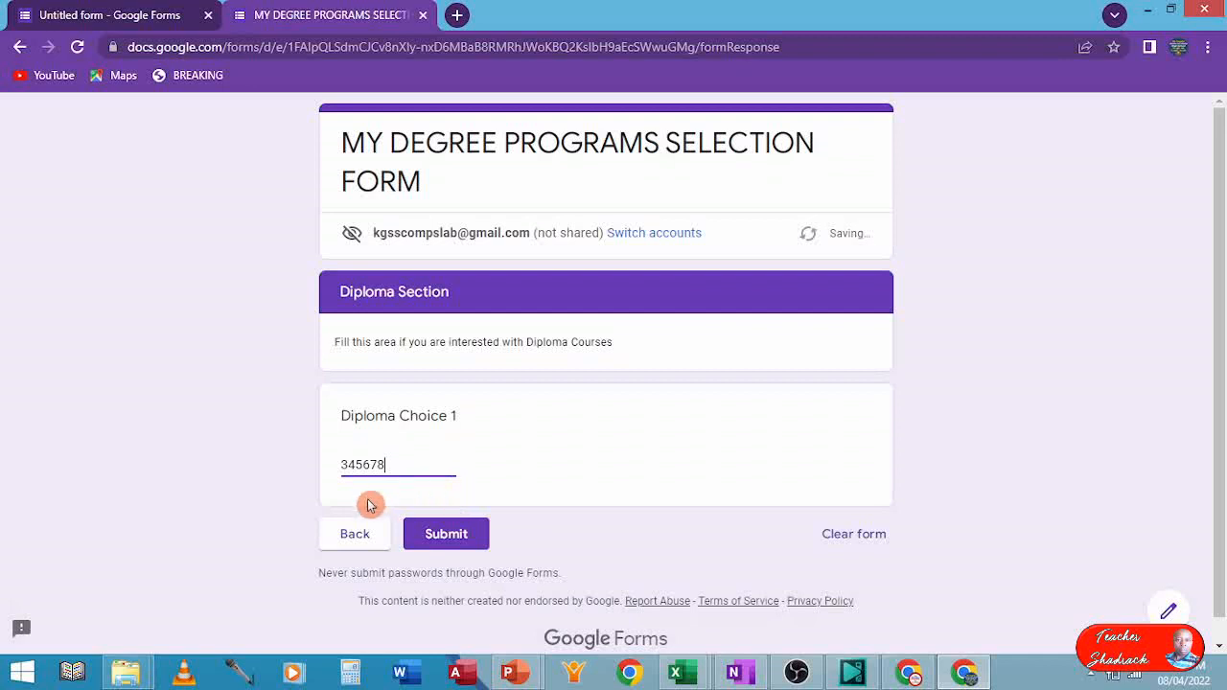
click(423, 498)
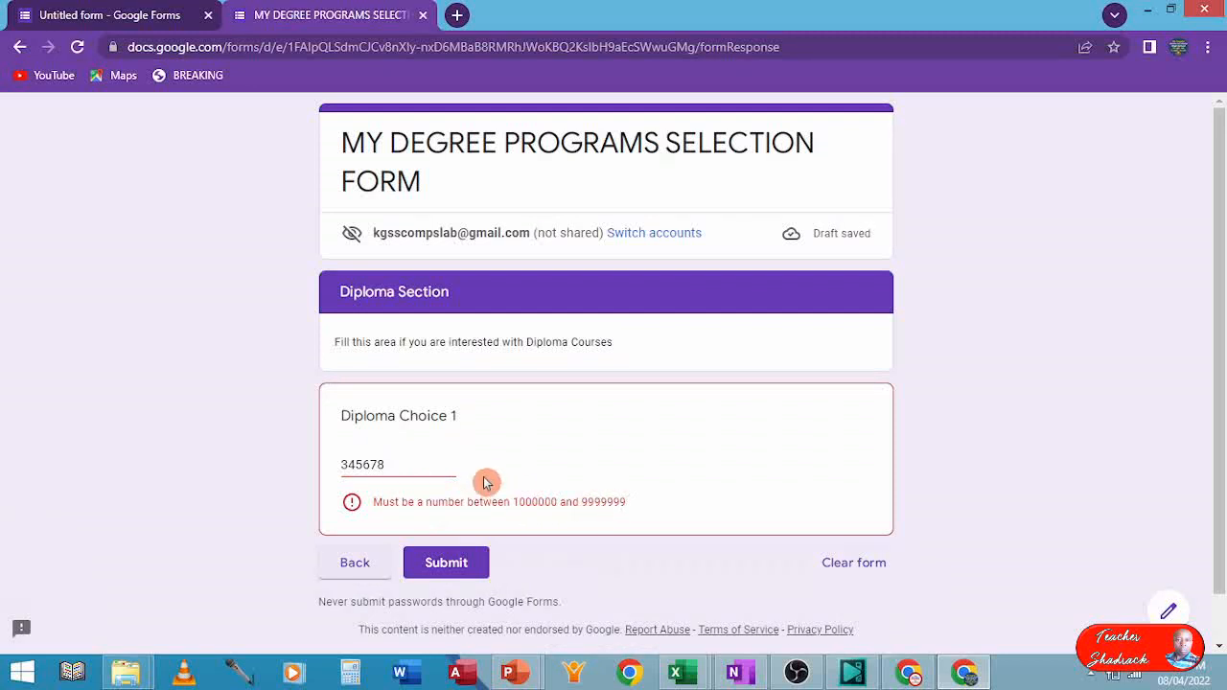
click(407, 466)
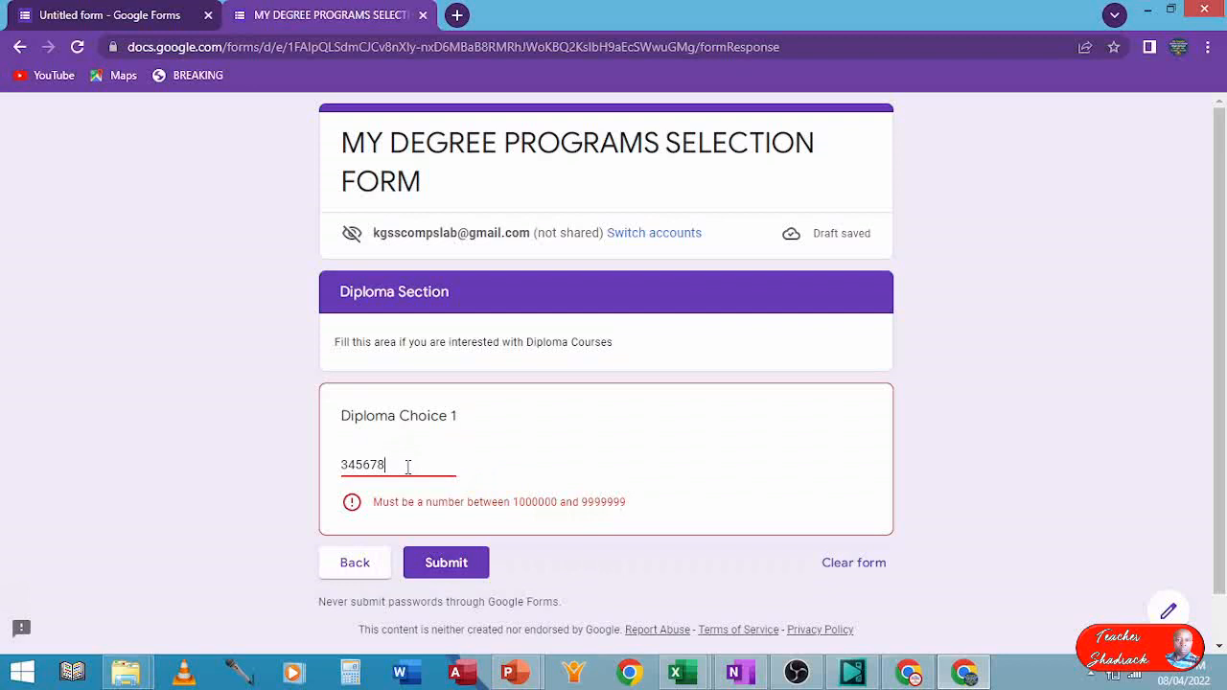
text(9)
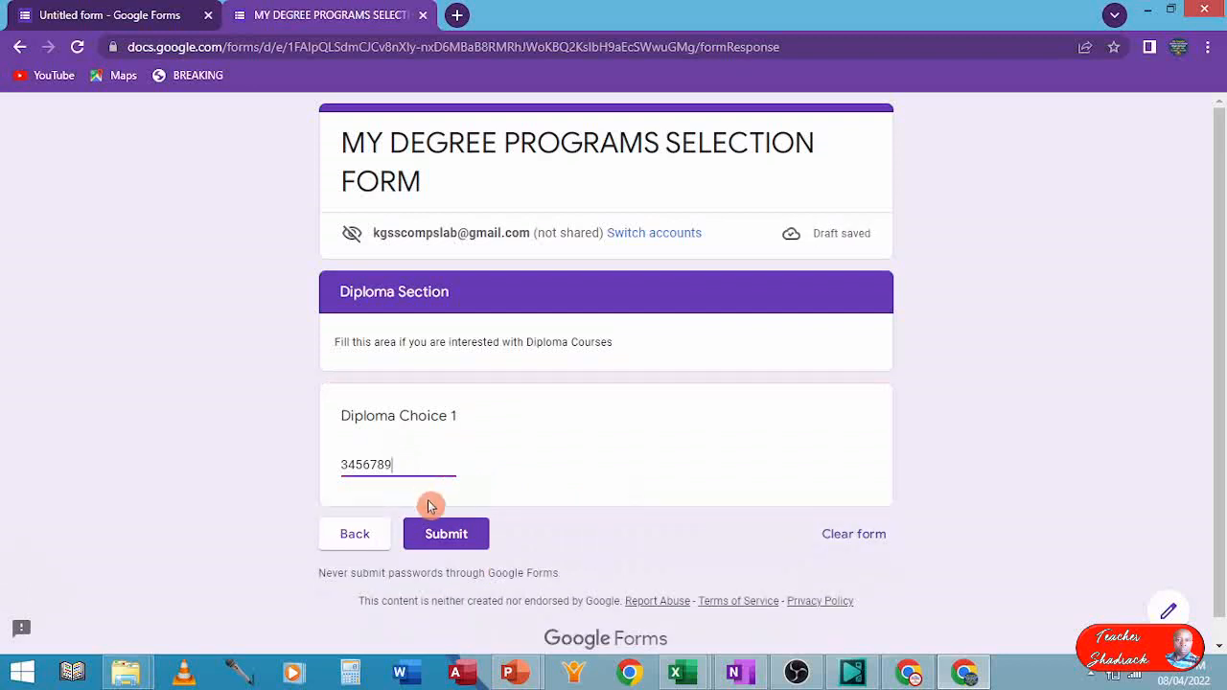
Go back to check the answers in the first section and return to the Diploma Section.
click(370, 542)
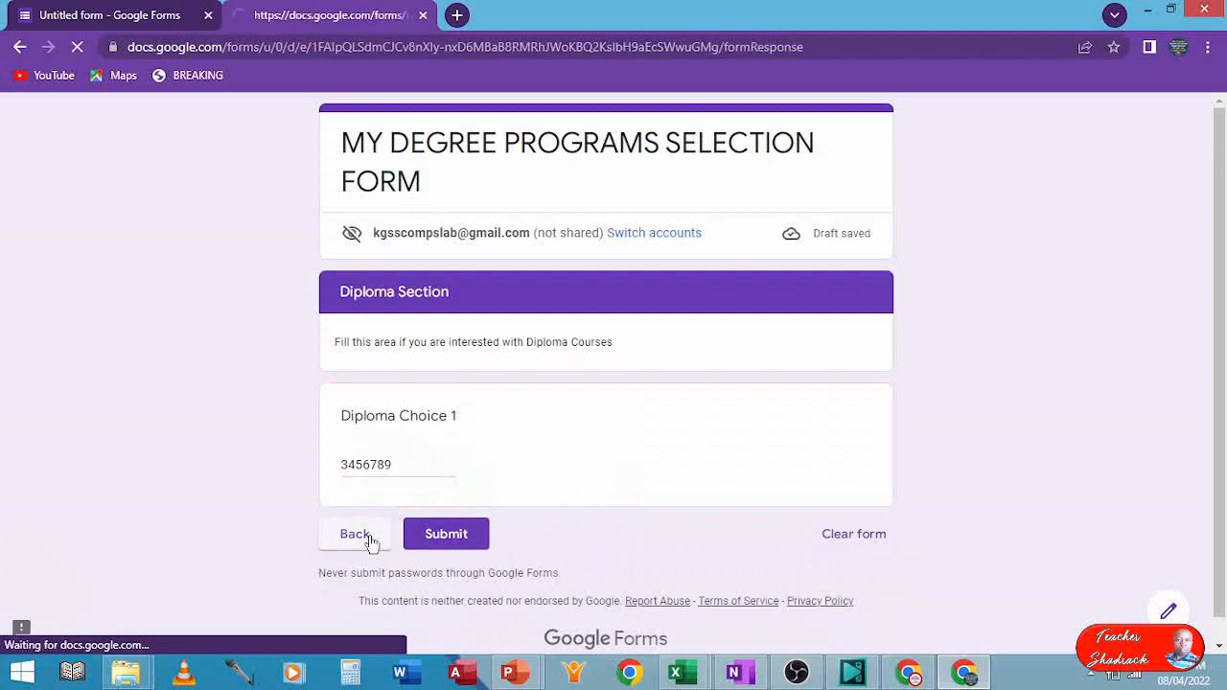
scroll(431, 532, down, 3)
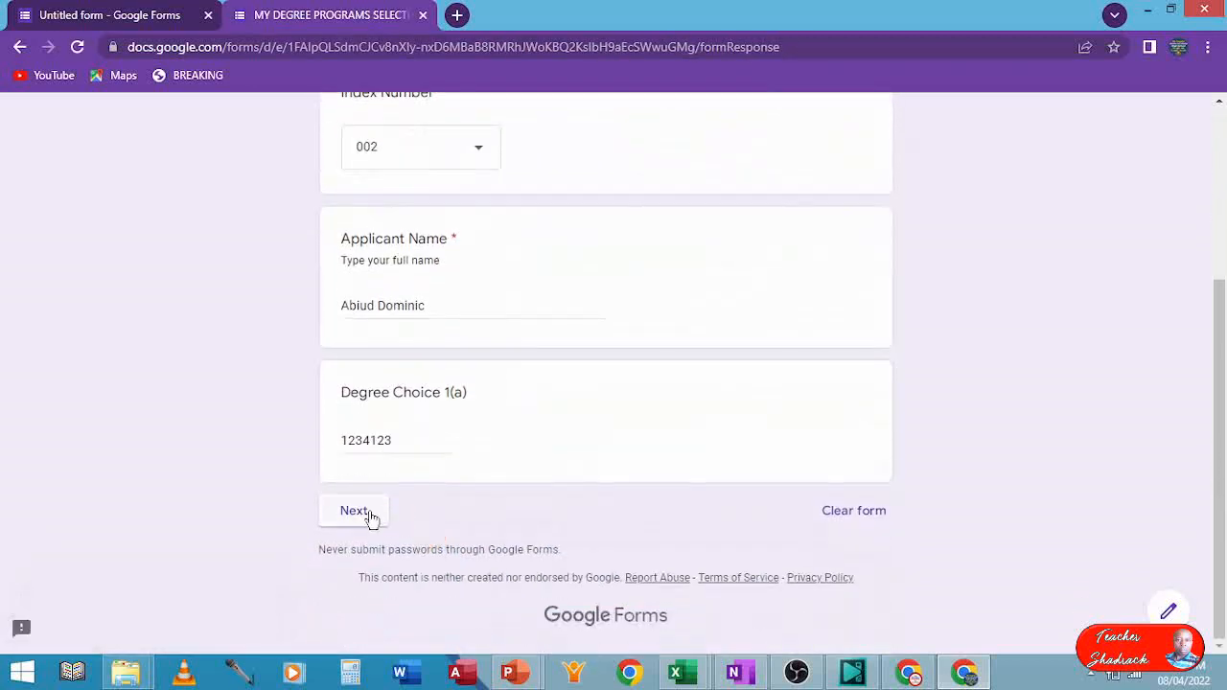
click(370, 517)
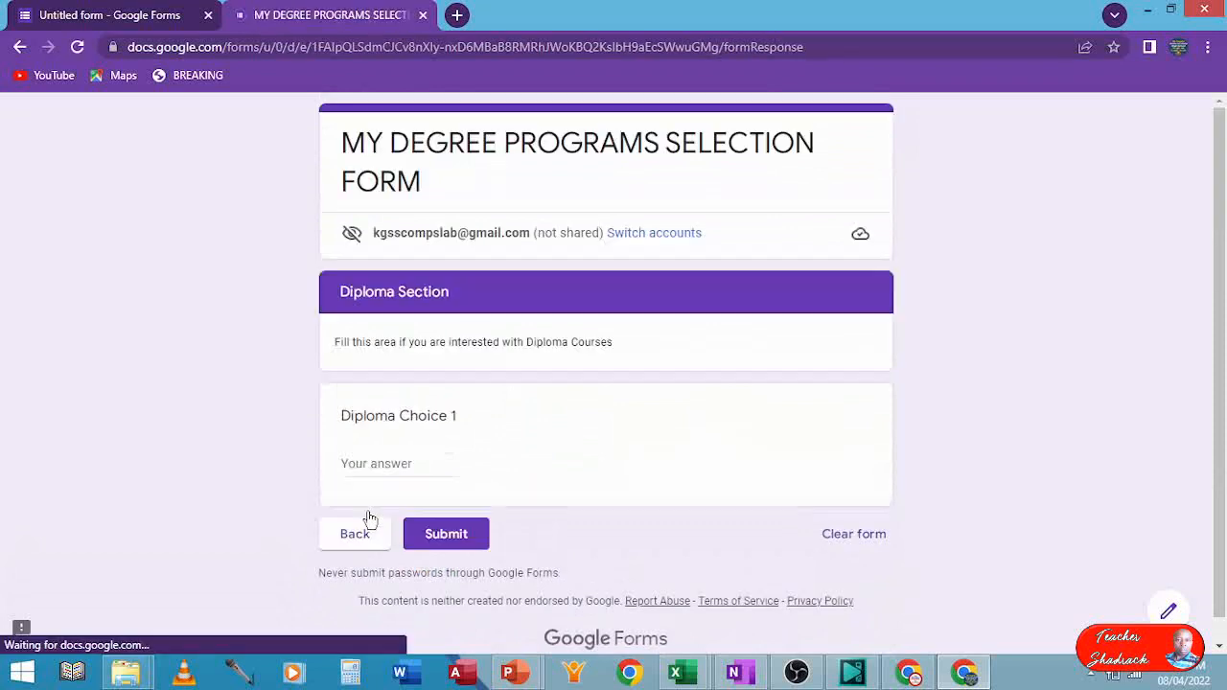
Submit the test response and open a new blank response.
click(455, 539)
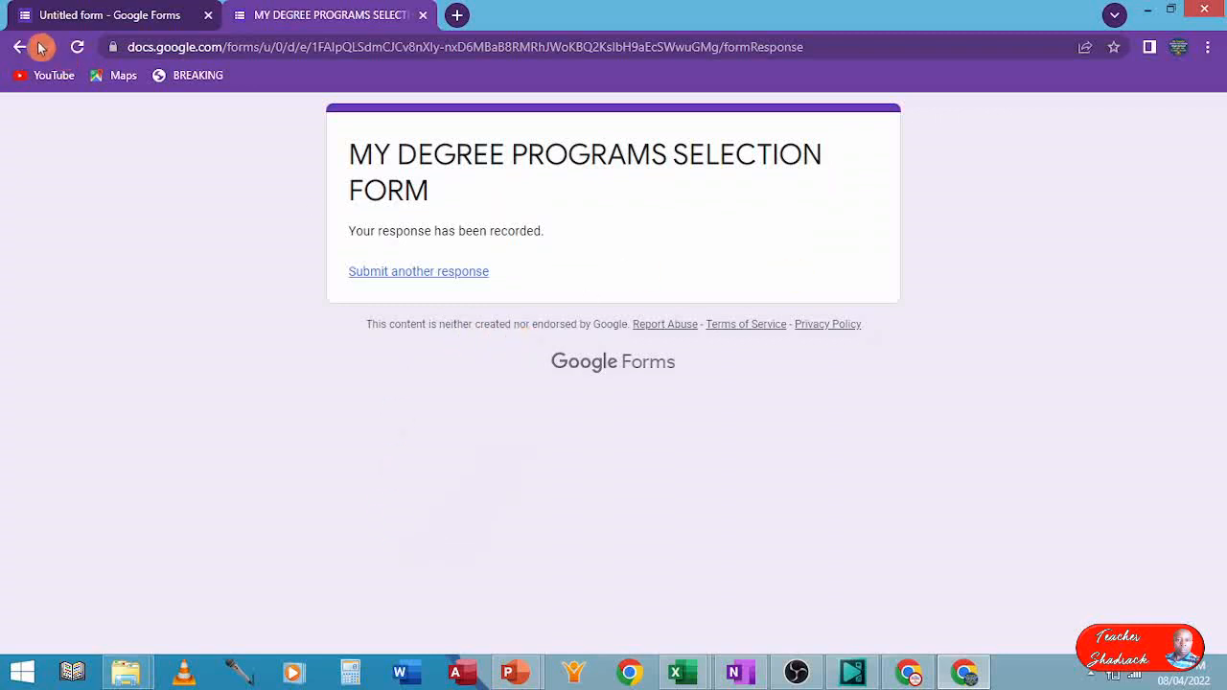
click(402, 270)
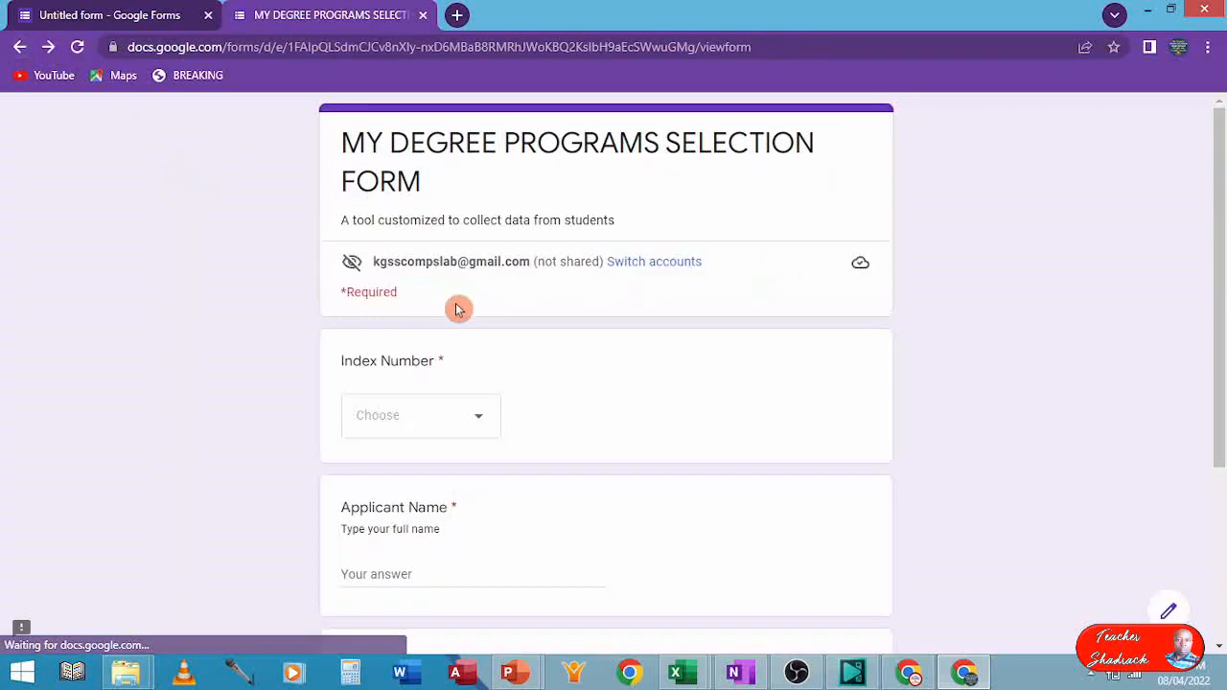
In the form editor, insert the Work and School header image showing an insect against a teal background.
click(118, 15)
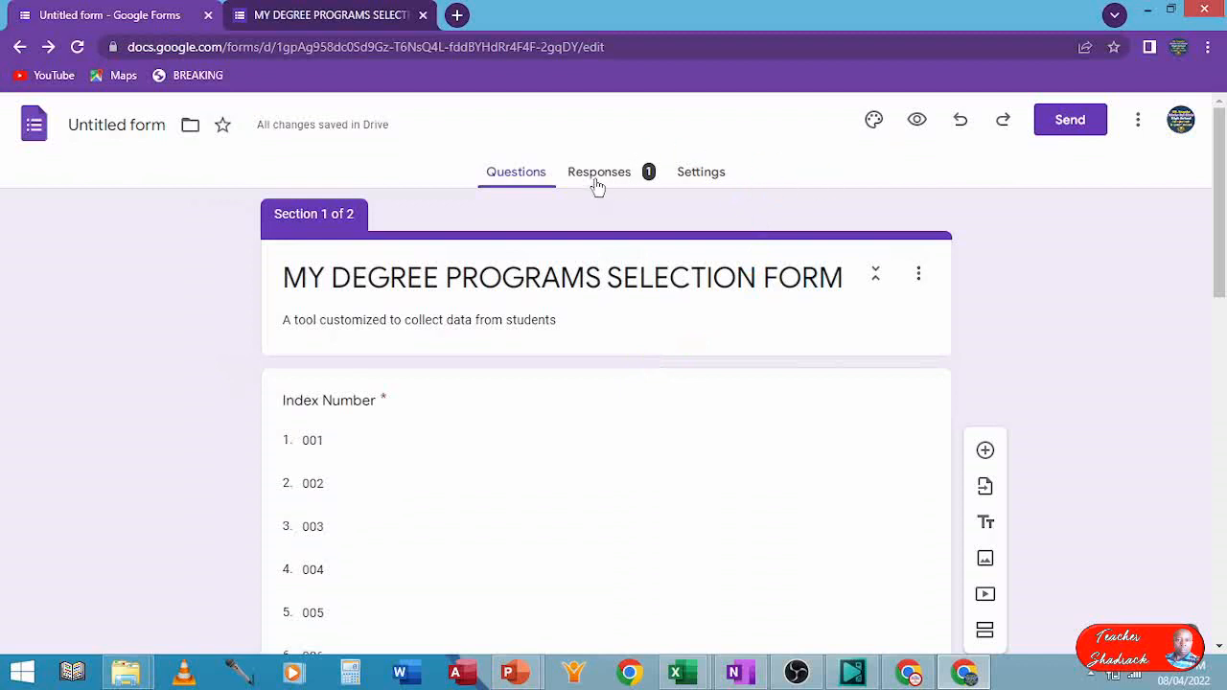
click(873, 122)
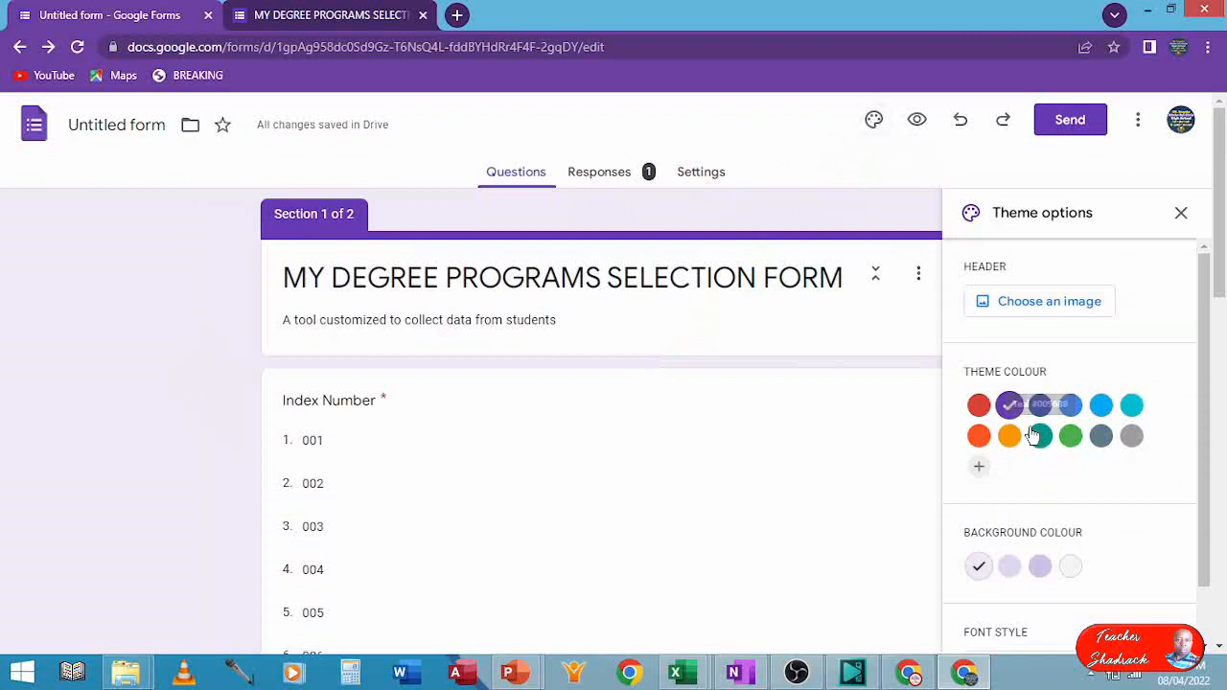
click(1018, 305)
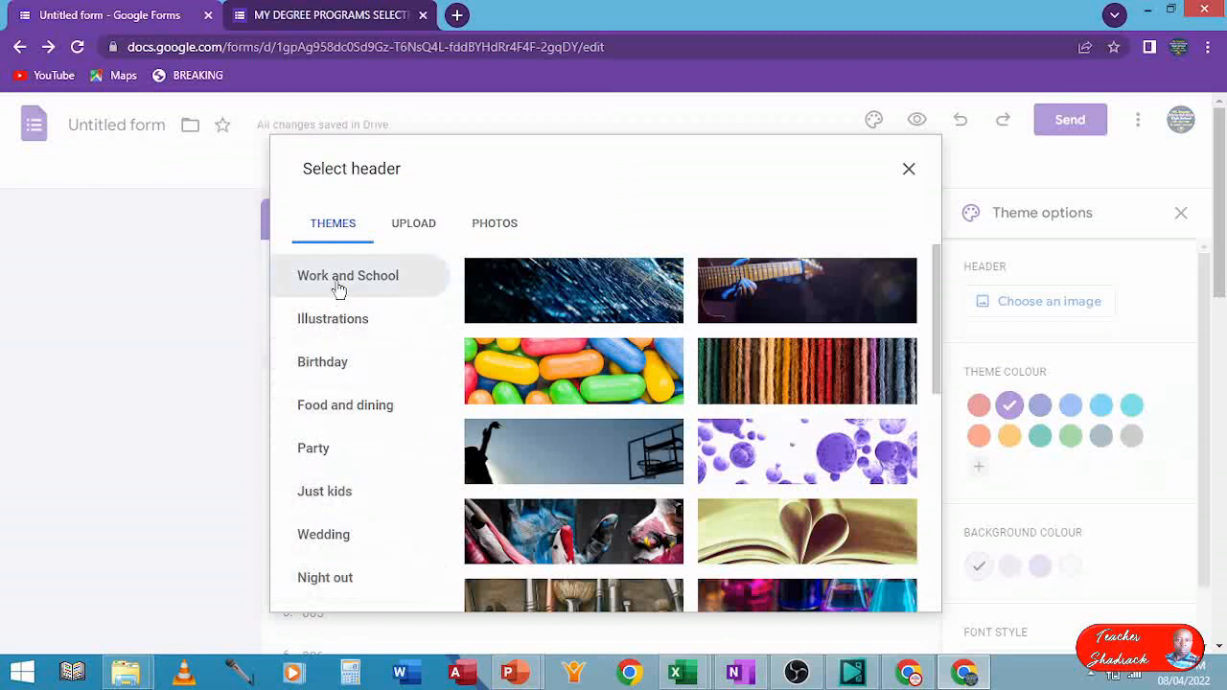
scroll(821, 411, down, 4)
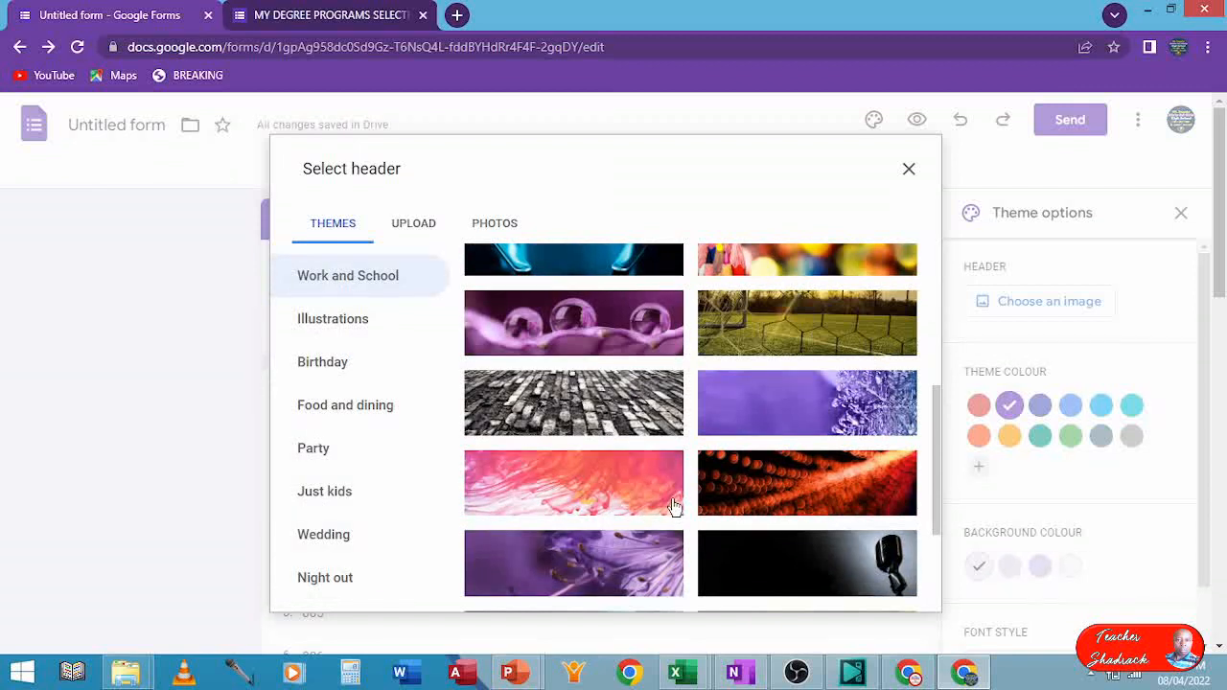
scroll(647, 518, down, 3)
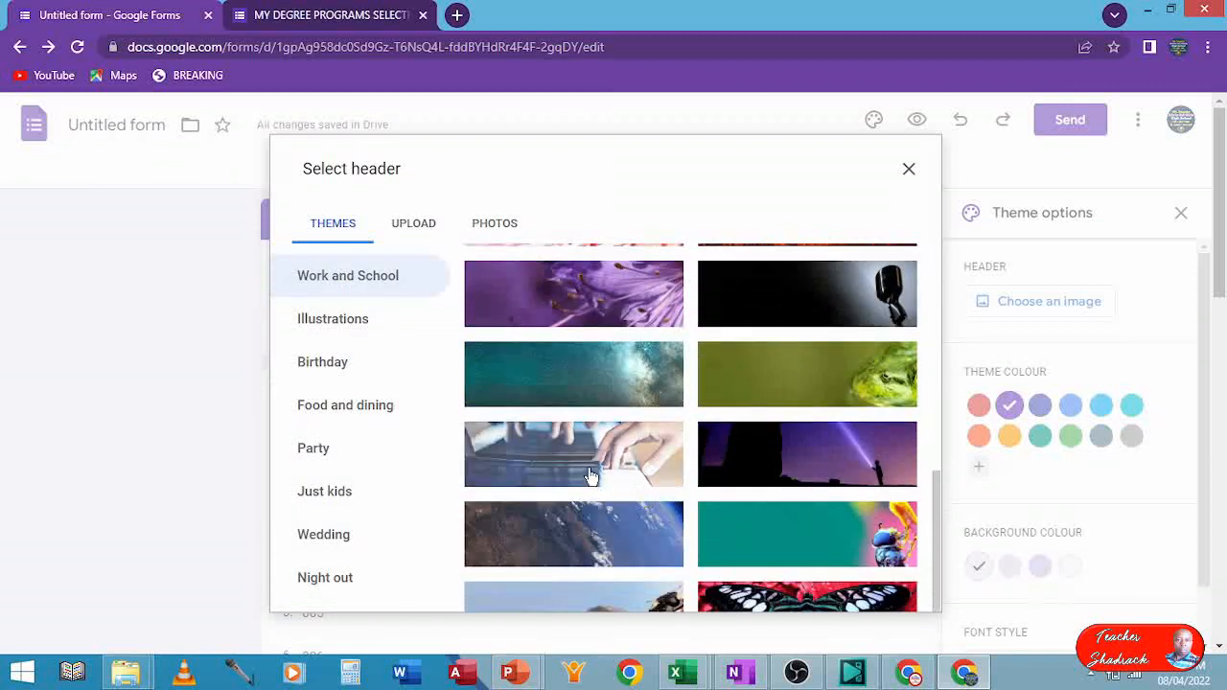
click(765, 550)
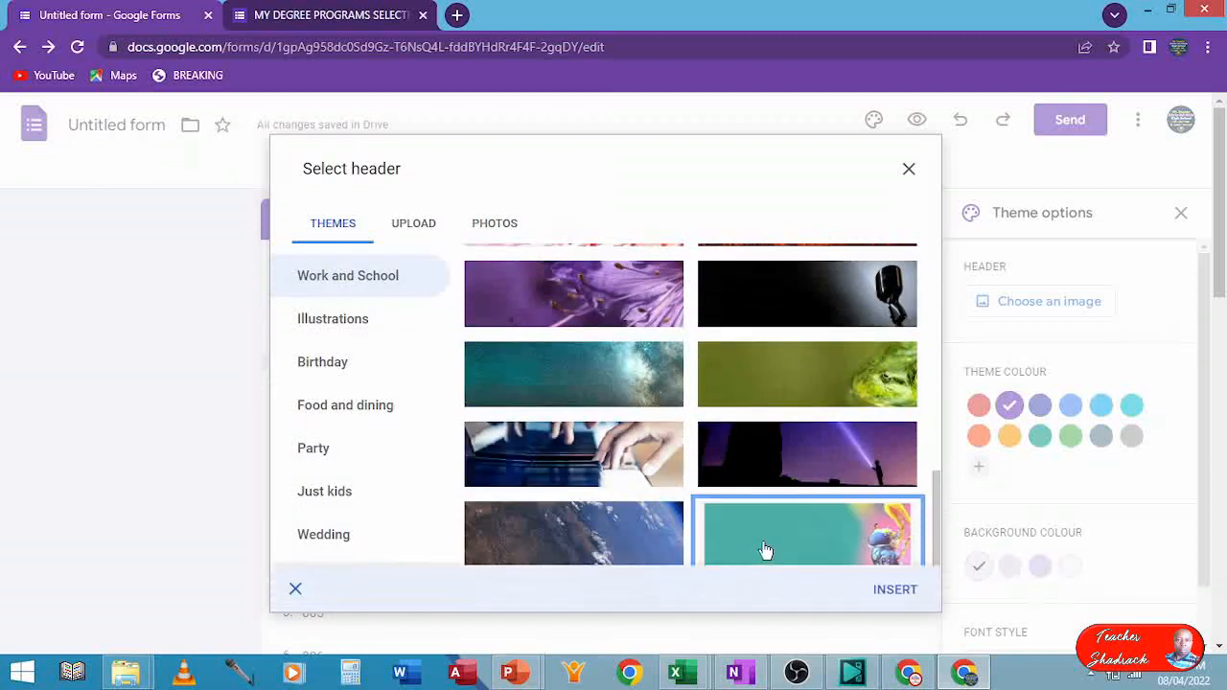
click(880, 601)
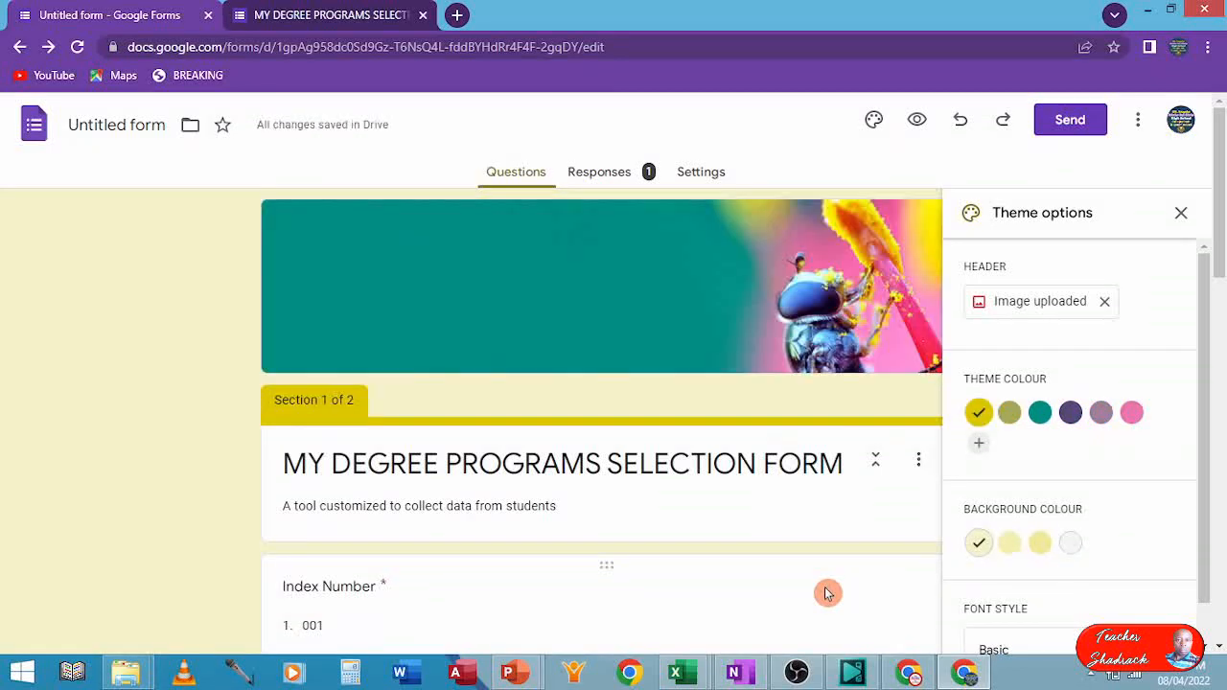
Set the form's theme colour to pink and look over the restyled form.
scroll(569, 477, down, 2)
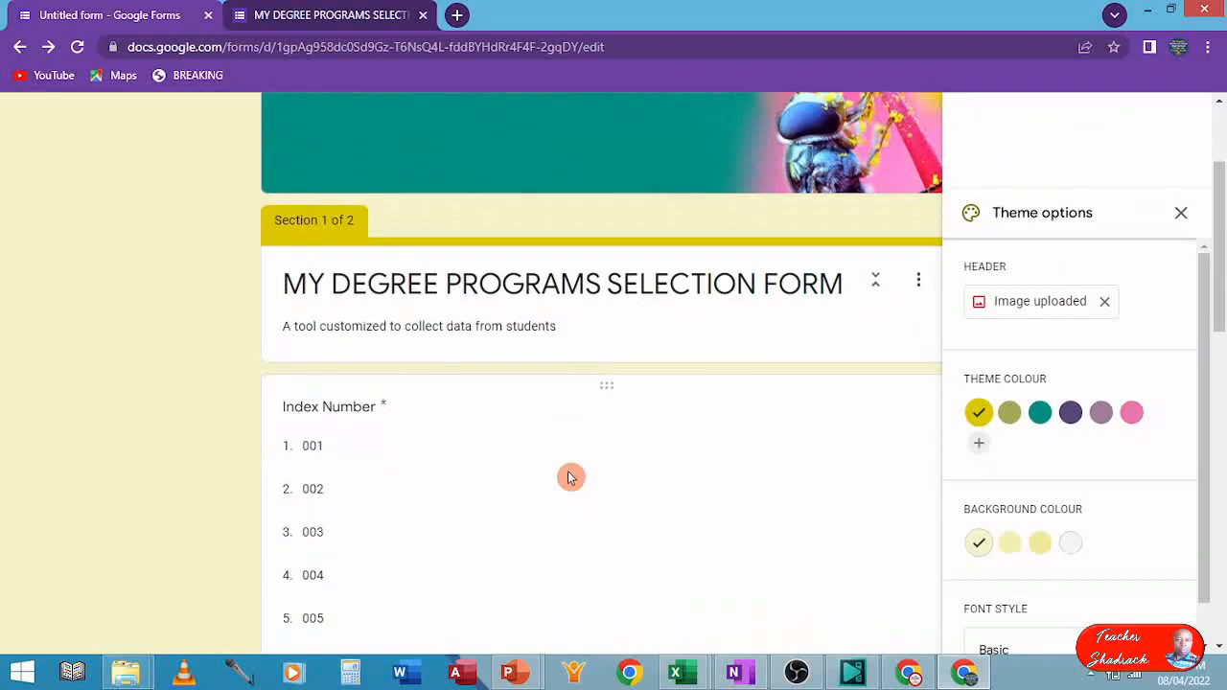
click(1131, 414)
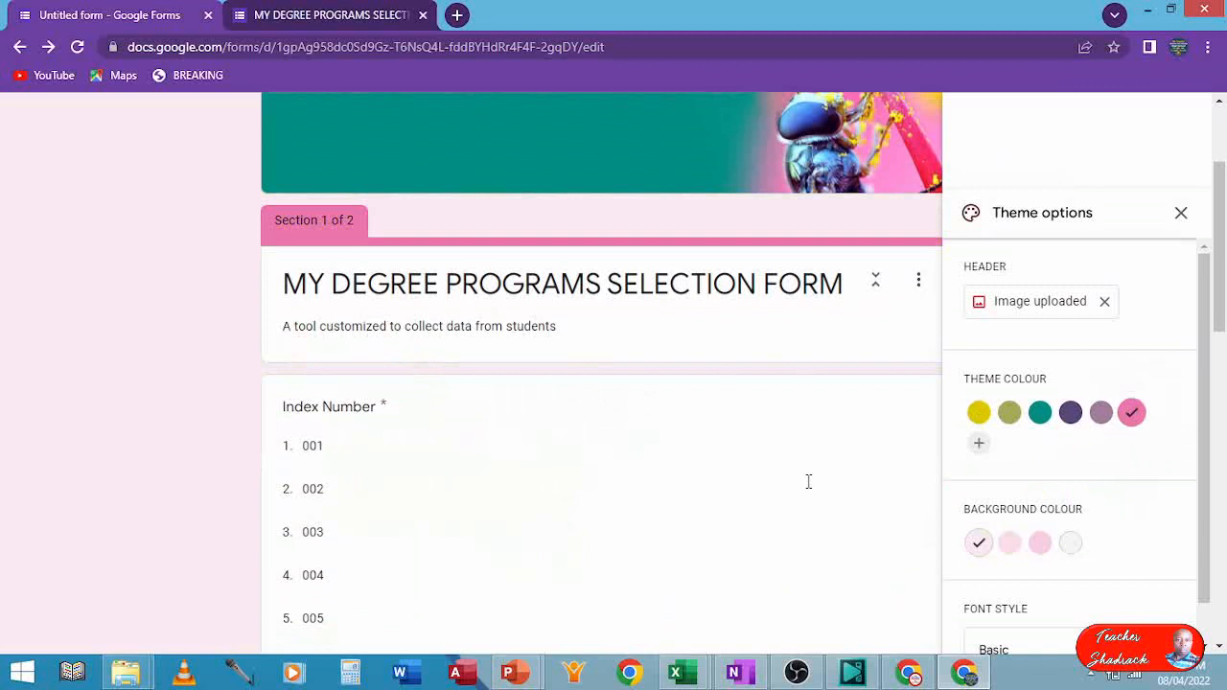
scroll(806, 482, down, 2)
scroll(802, 479, up, 4)
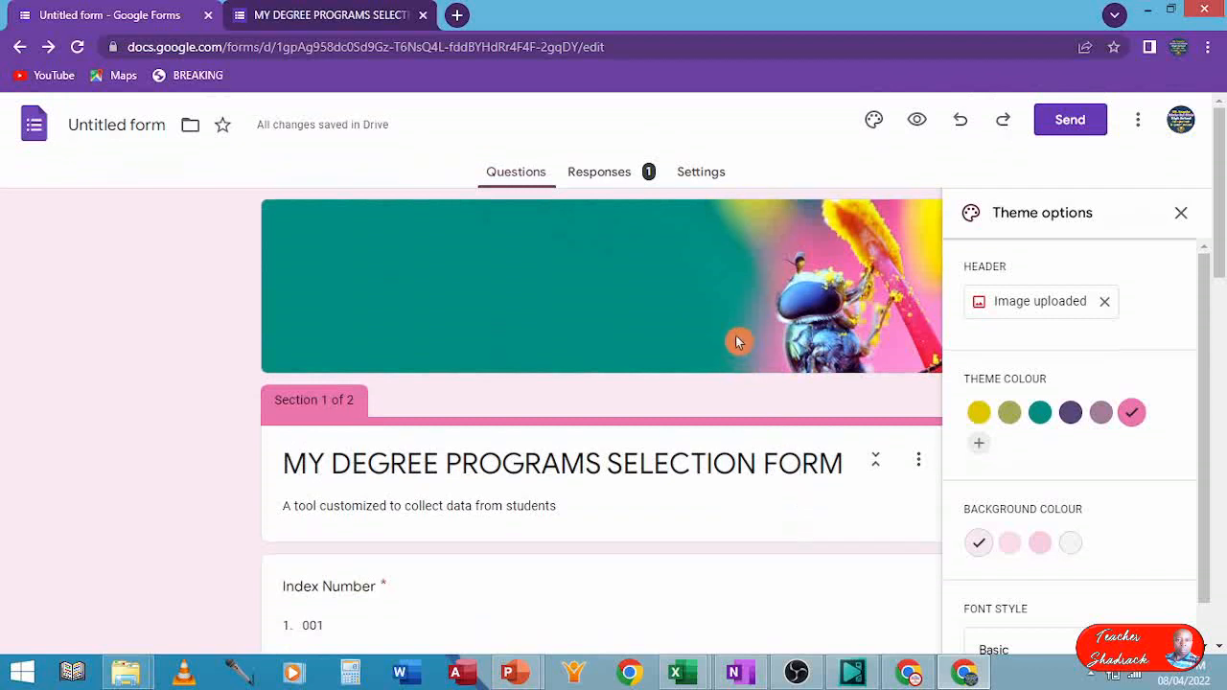
Review the summary of the form's responses, from Index Number through the Diploma Section.
click(601, 179)
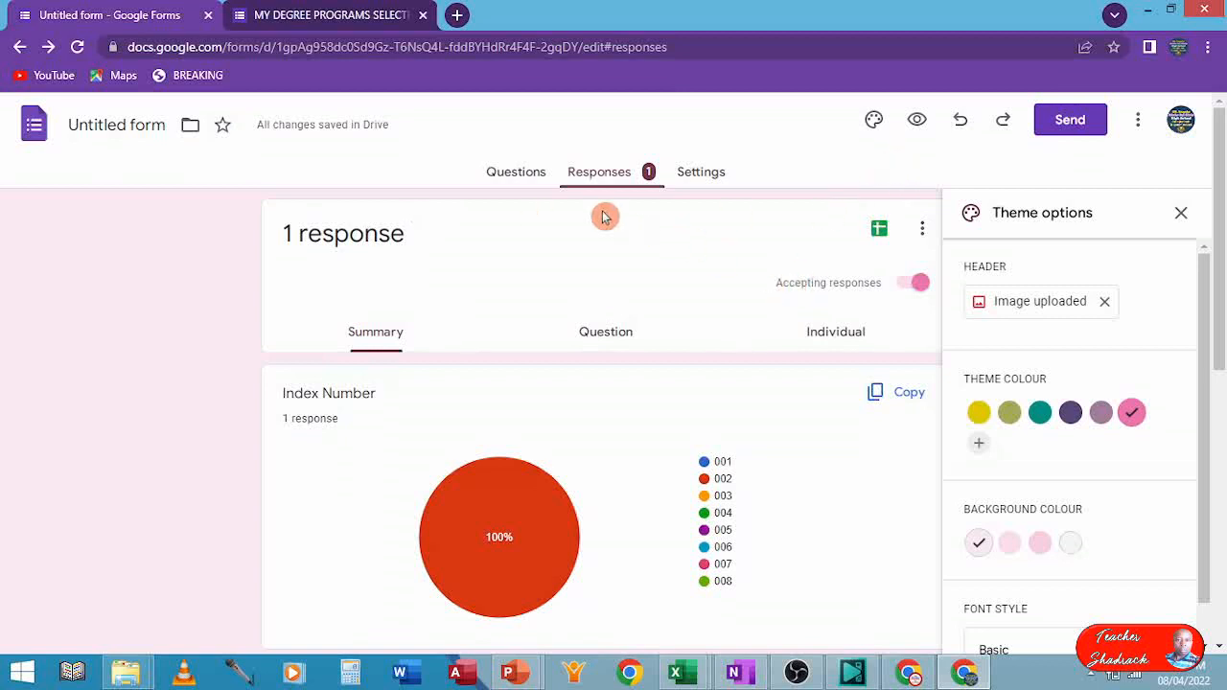
scroll(554, 443, down, 5)
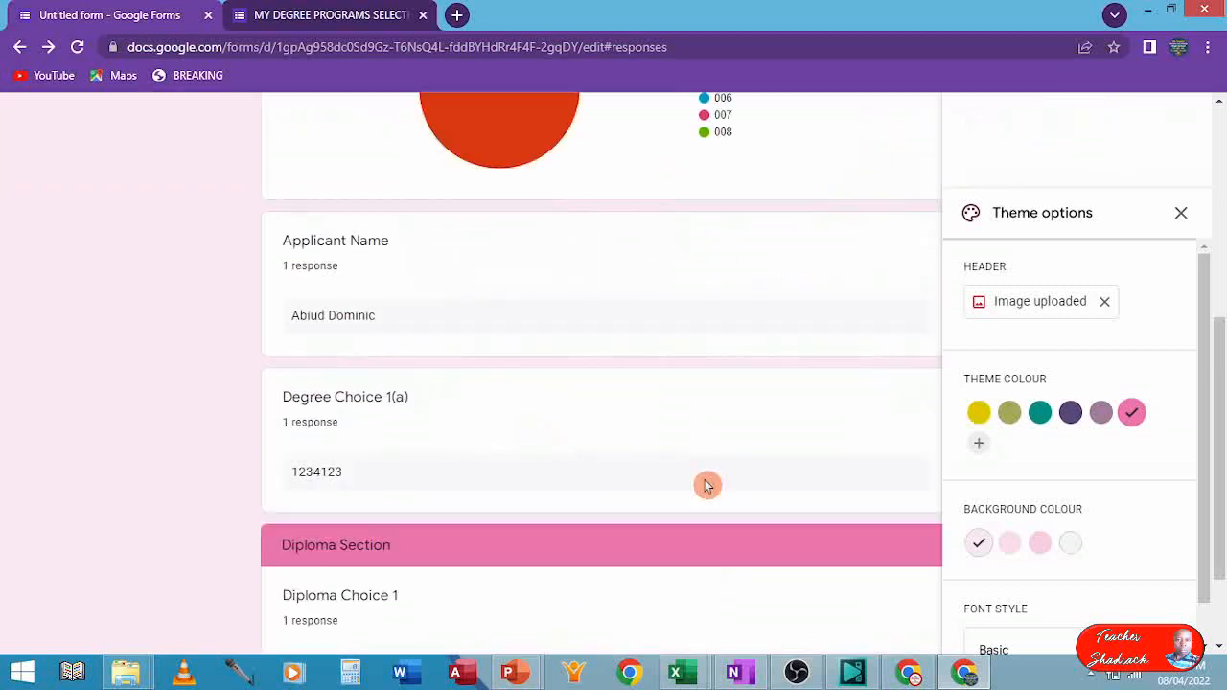
scroll(757, 474, up, 5)
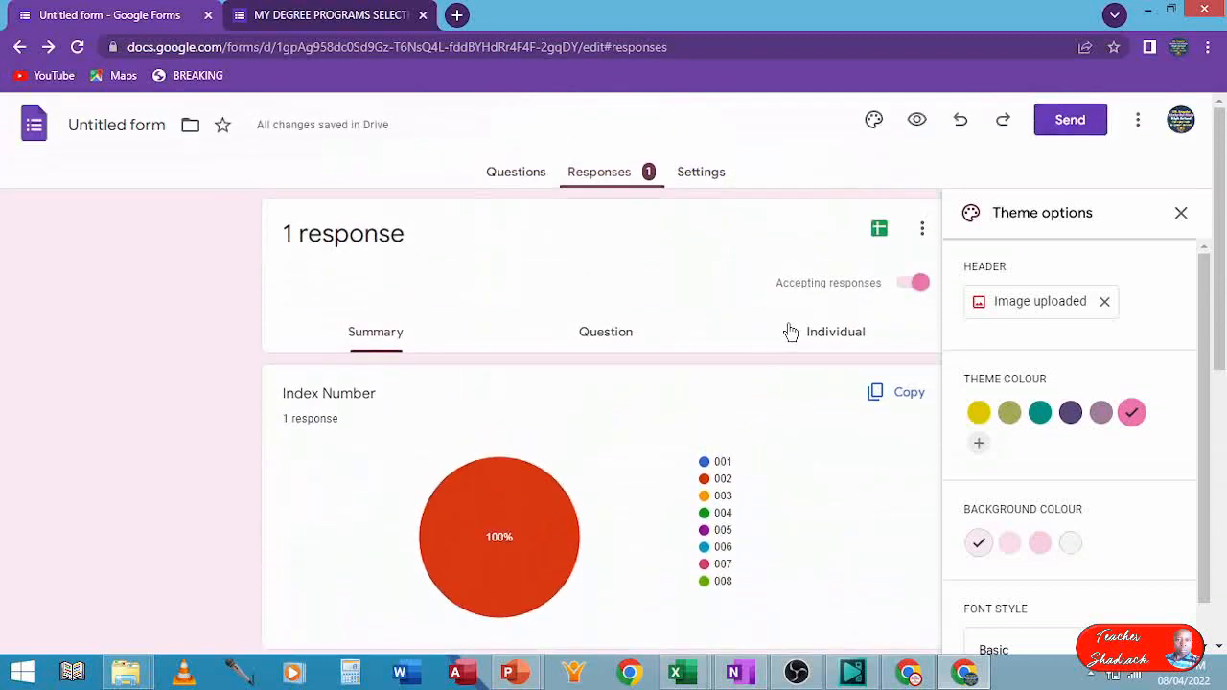
Send the form's responses to a new spreadsheet named Untitled form (Responses).
click(880, 232)
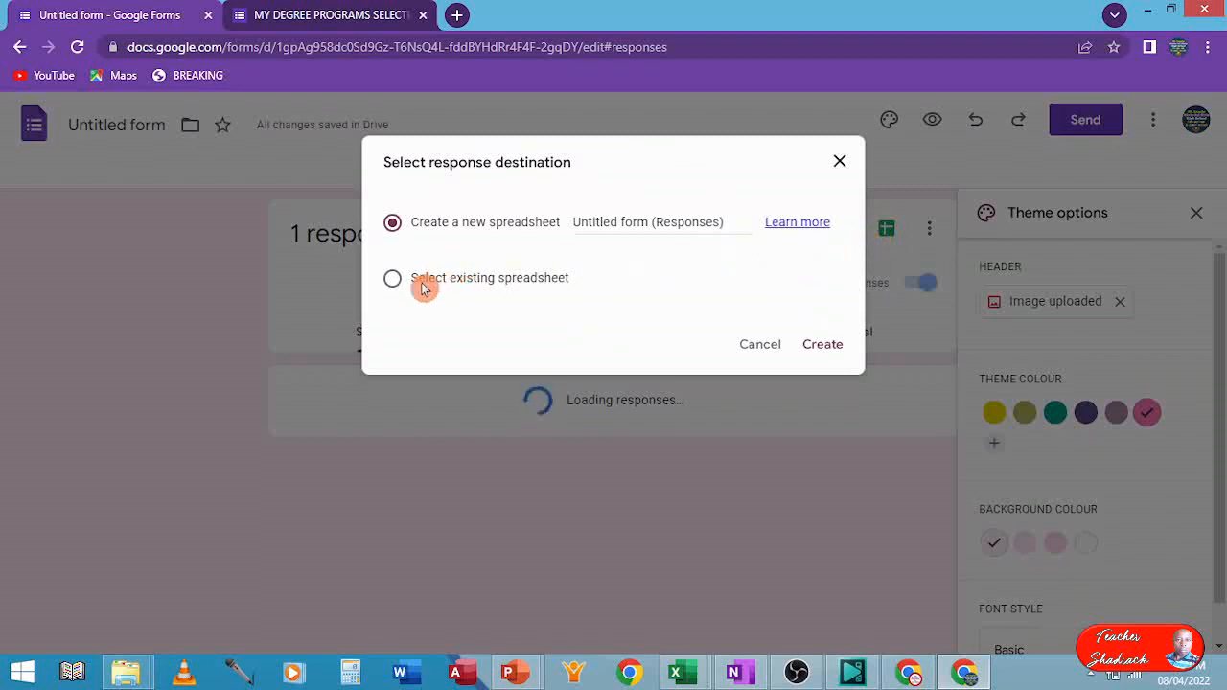
drag(416, 227, 550, 235)
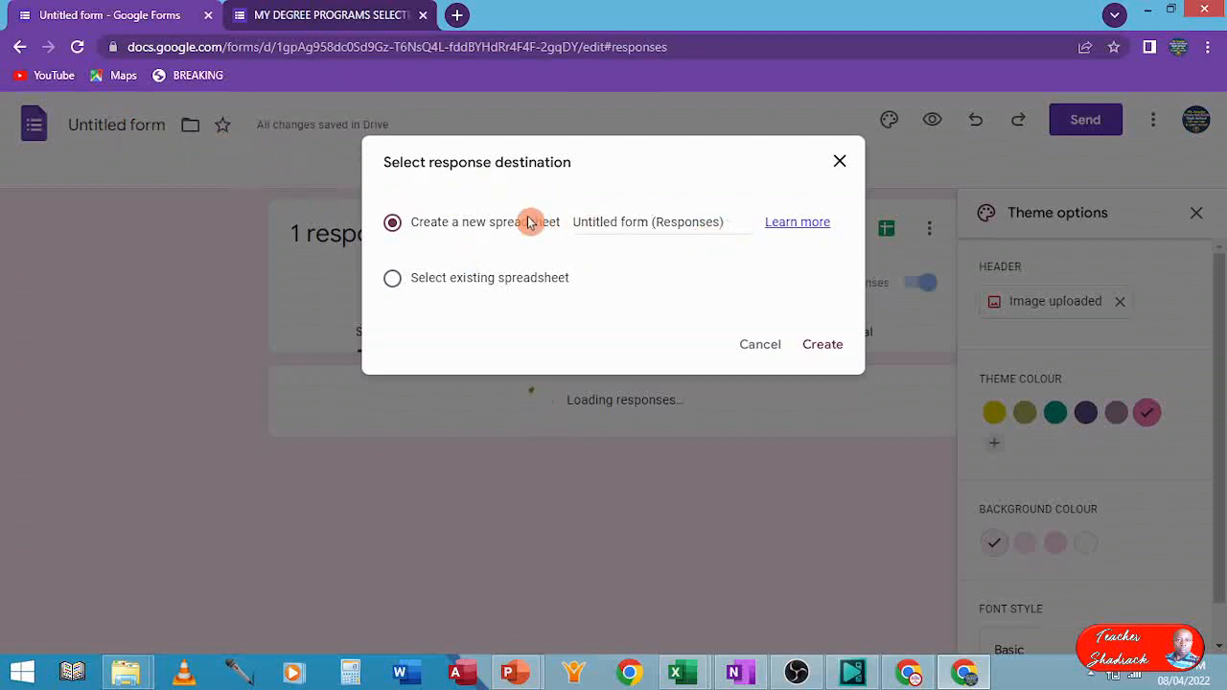
click(823, 349)
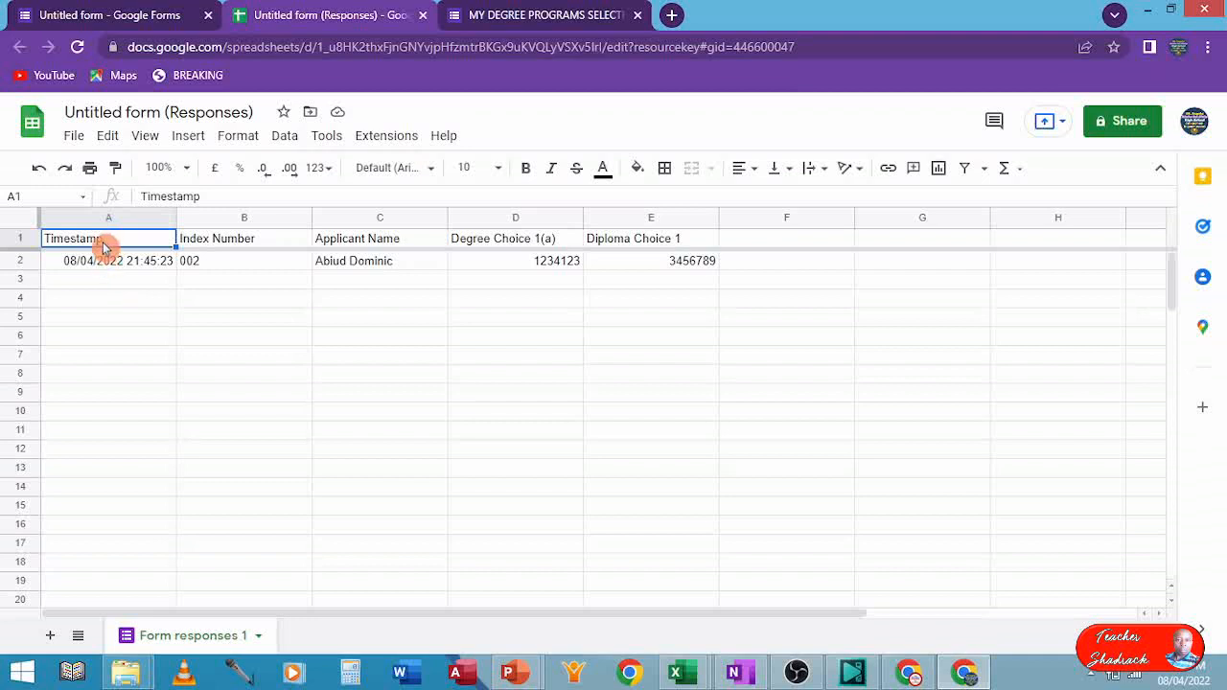
Return to the form's questions and review the options for sending the form by email.
click(131, 16)
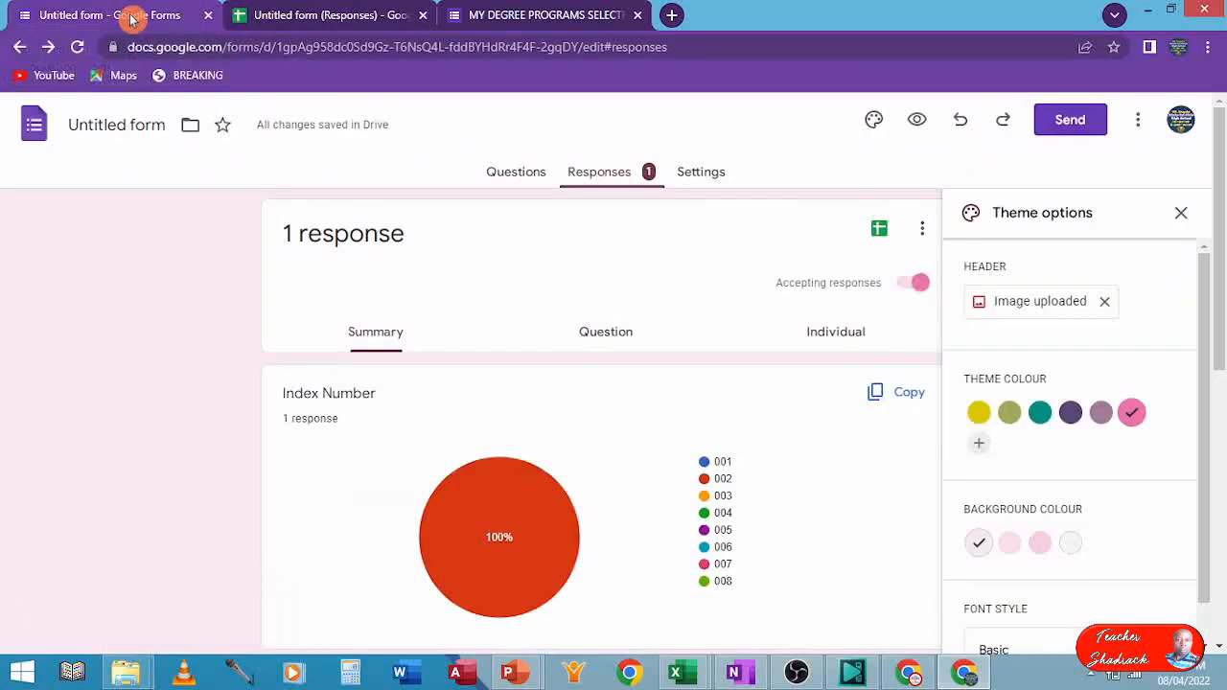
click(513, 177)
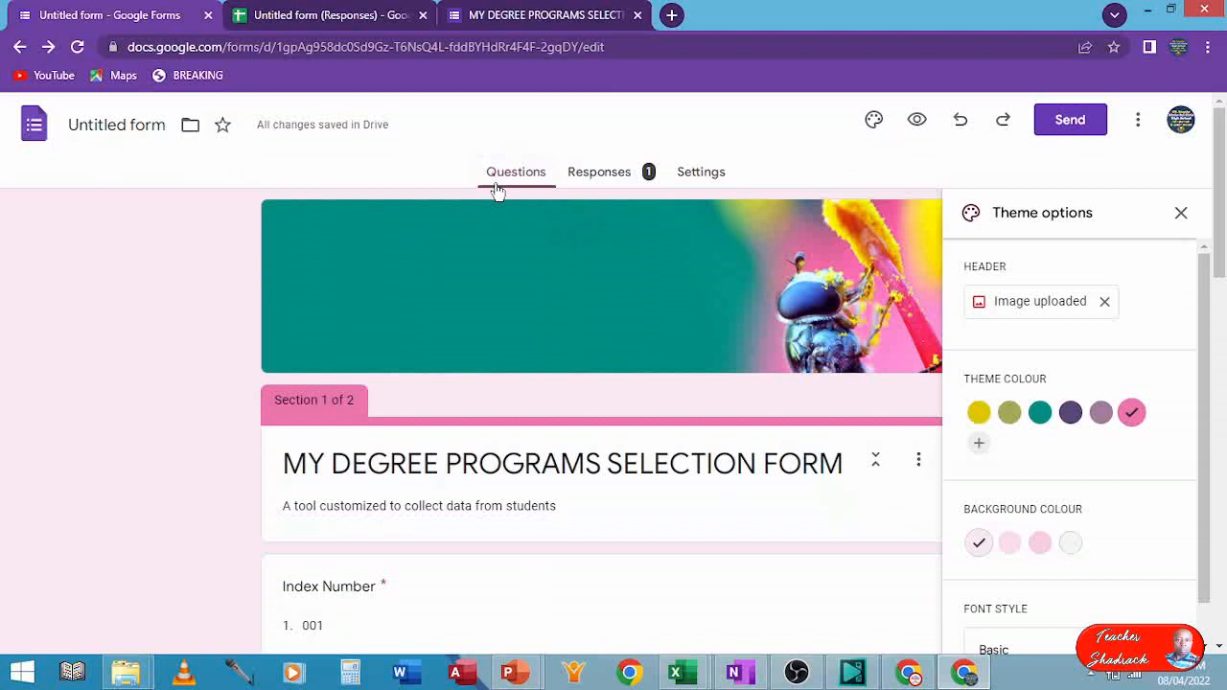
click(1063, 127)
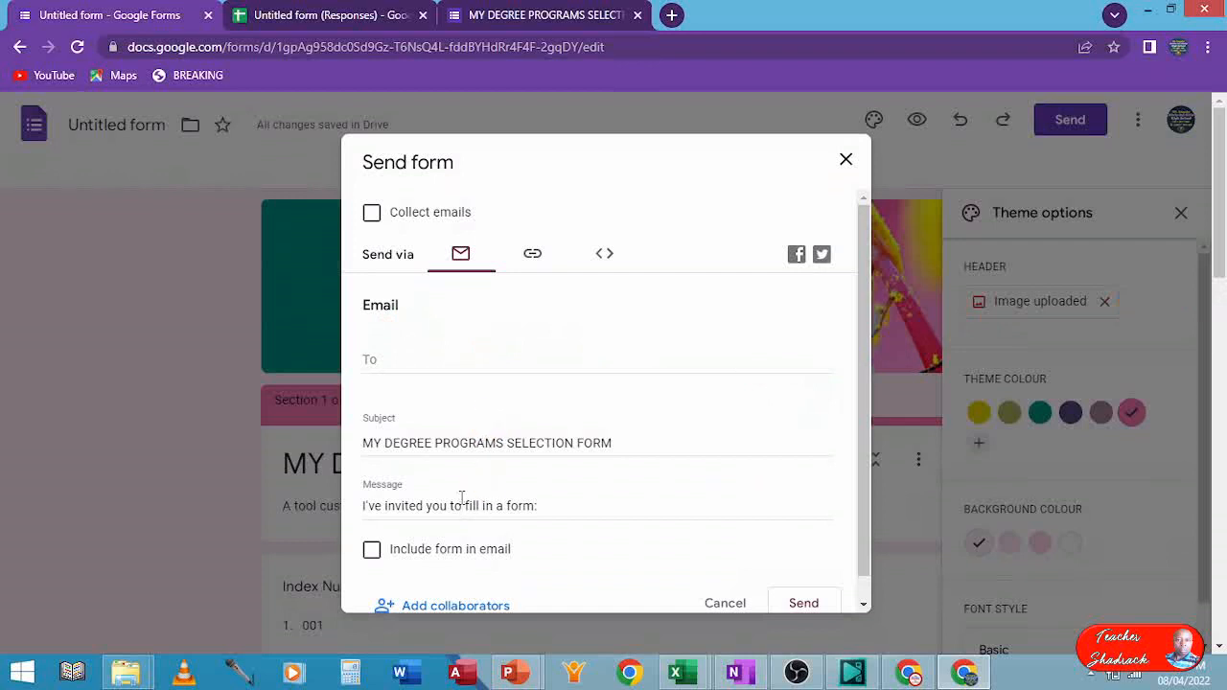
scroll(463, 500, down, 1)
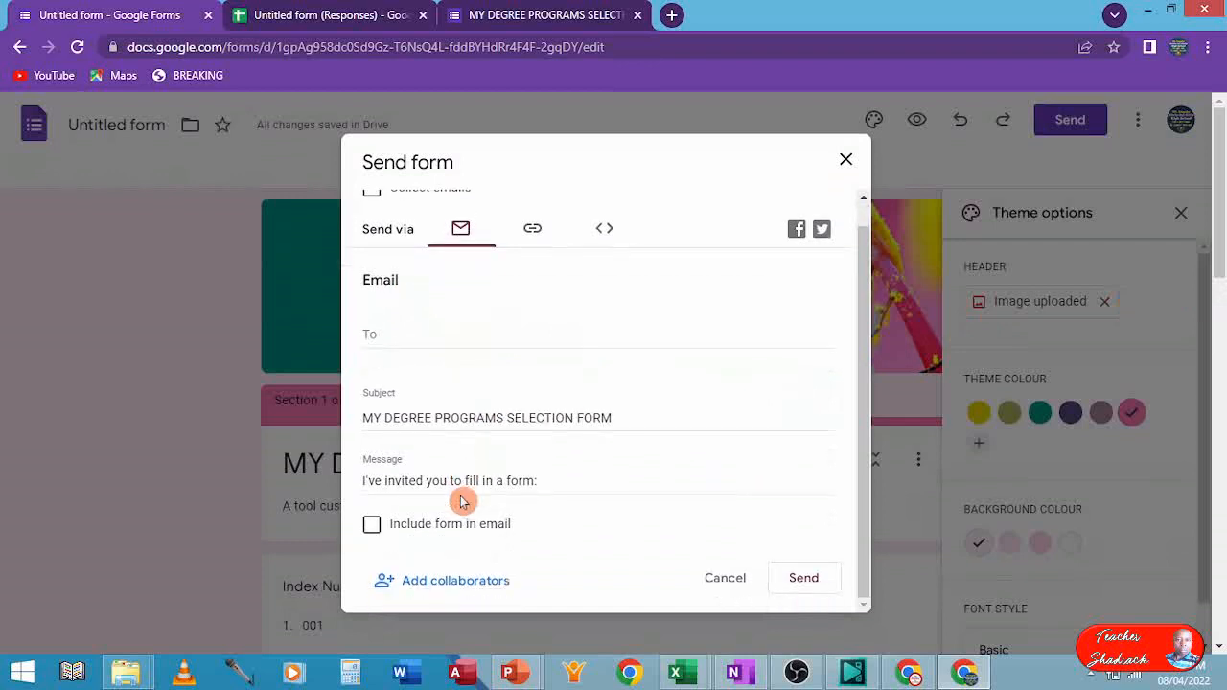
scroll(467, 482, up, 1)
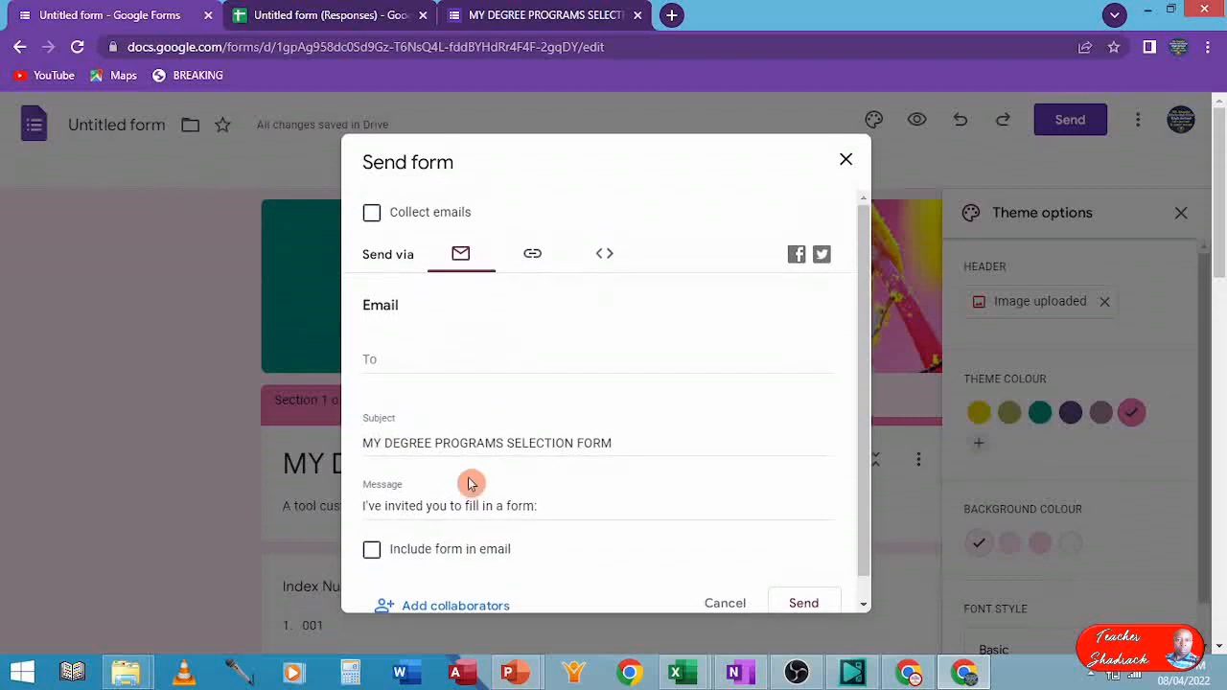
Shorten the form's share link, copy it to the clipboard and close the sending options.
click(534, 262)
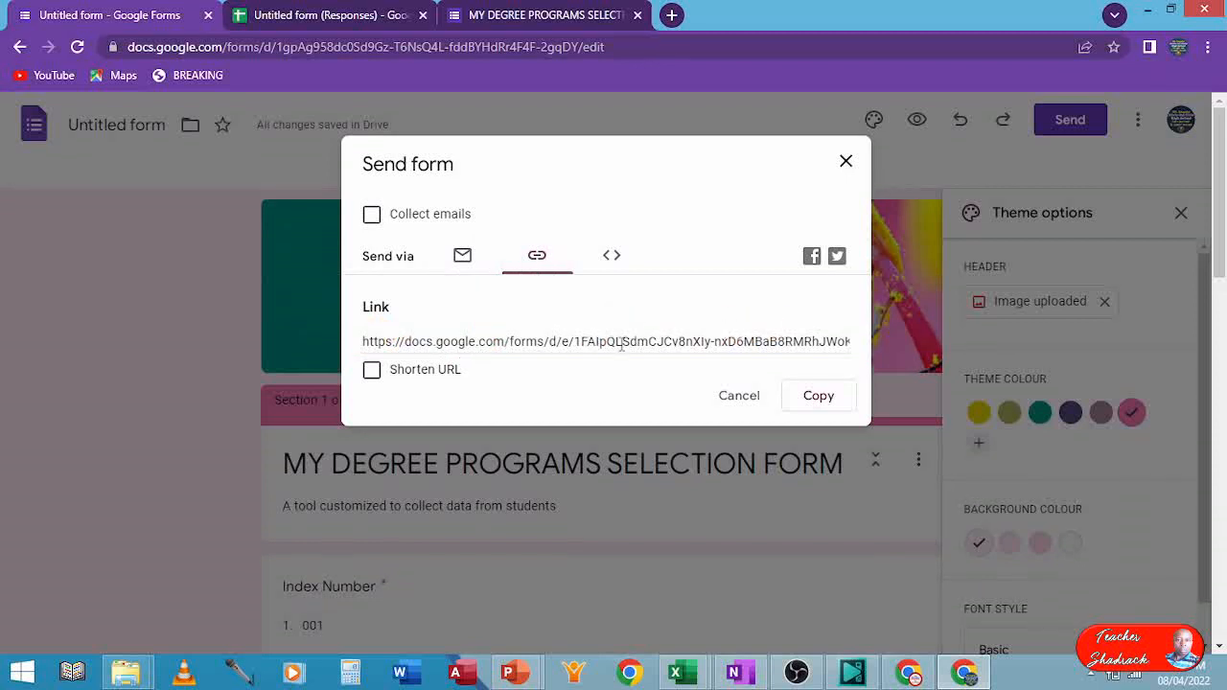
click(373, 374)
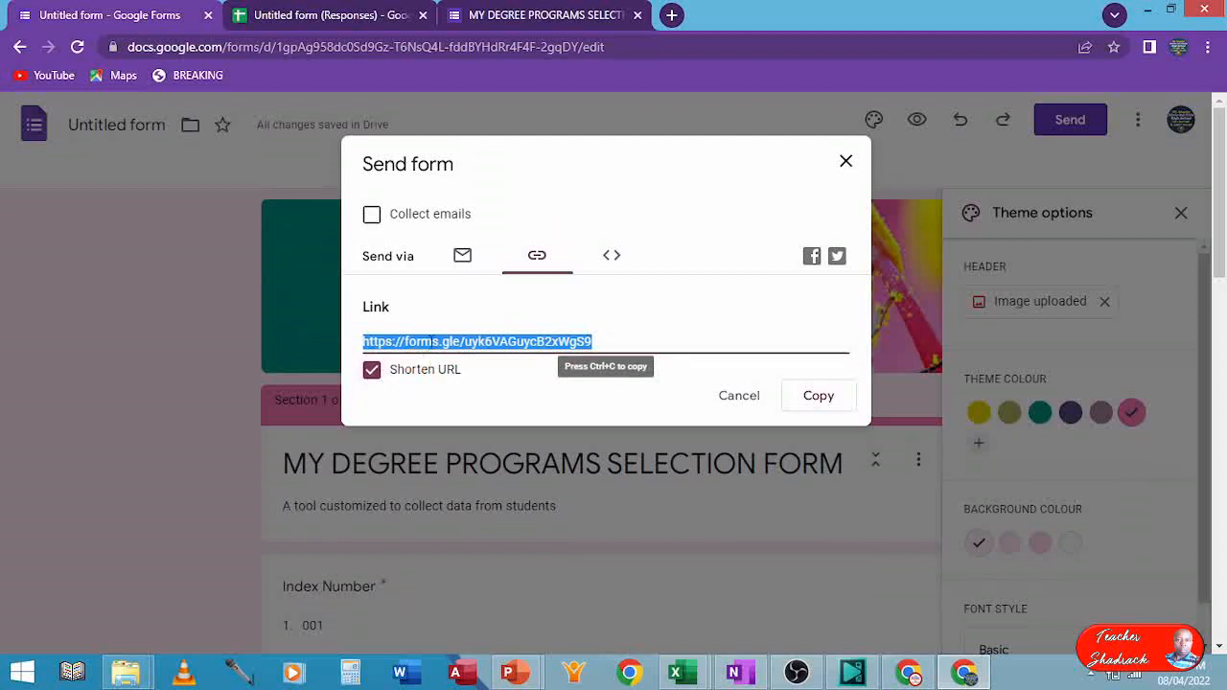
right_click(430, 344)
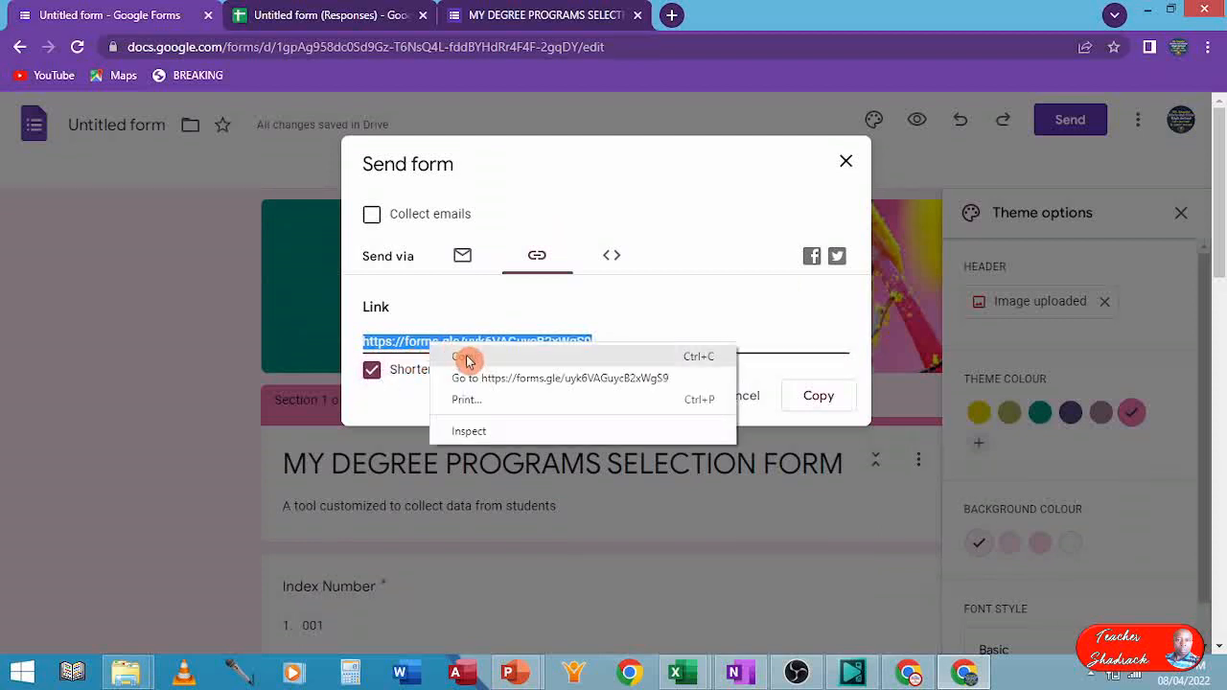
click(467, 358)
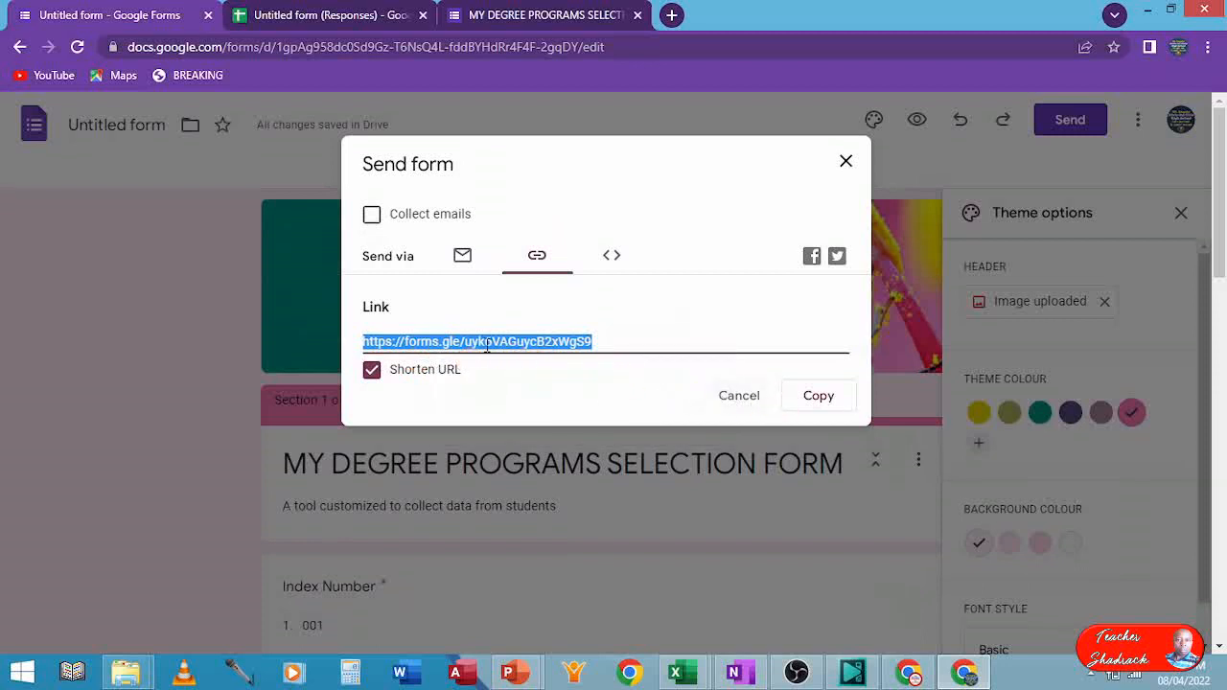
click(846, 163)
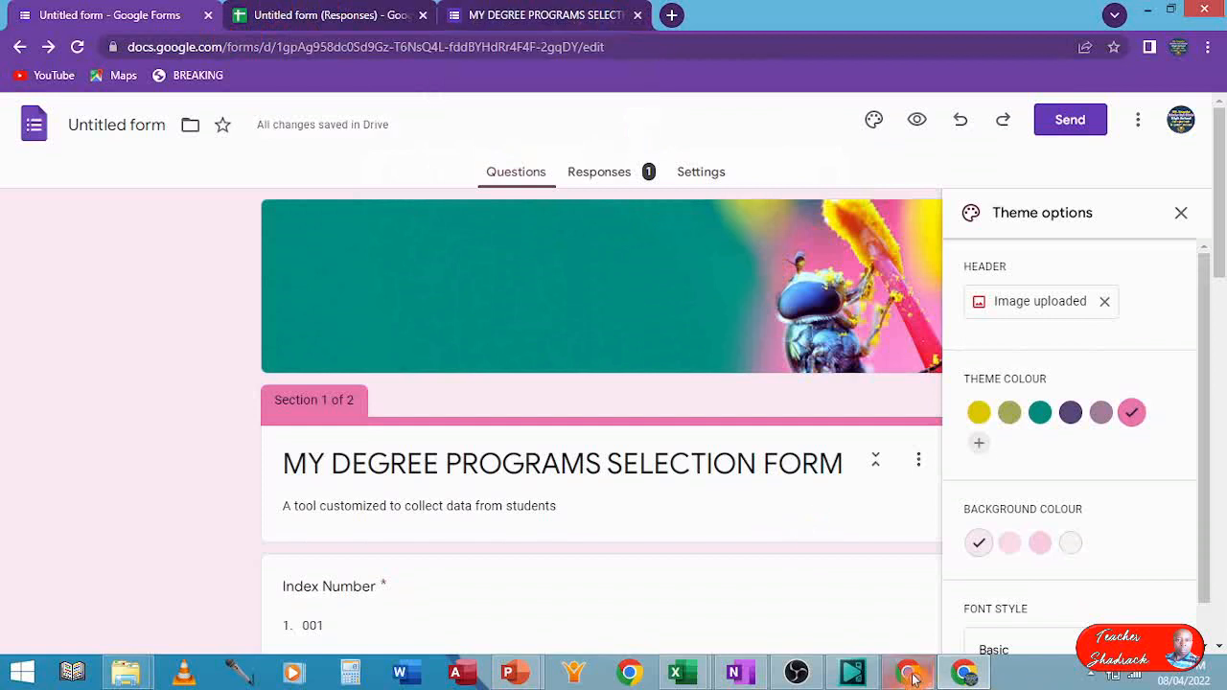
Switch to the Chrome window of the other profile and check which account is signed in there.
mouse_move(906, 681)
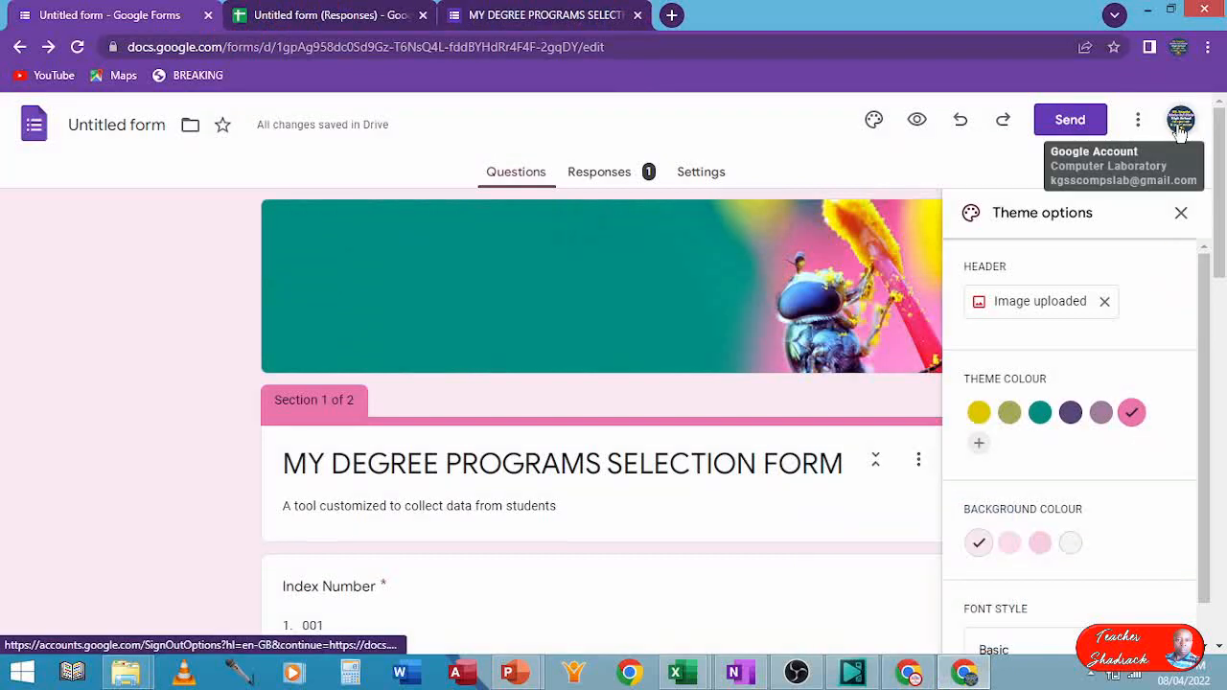
click(909, 679)
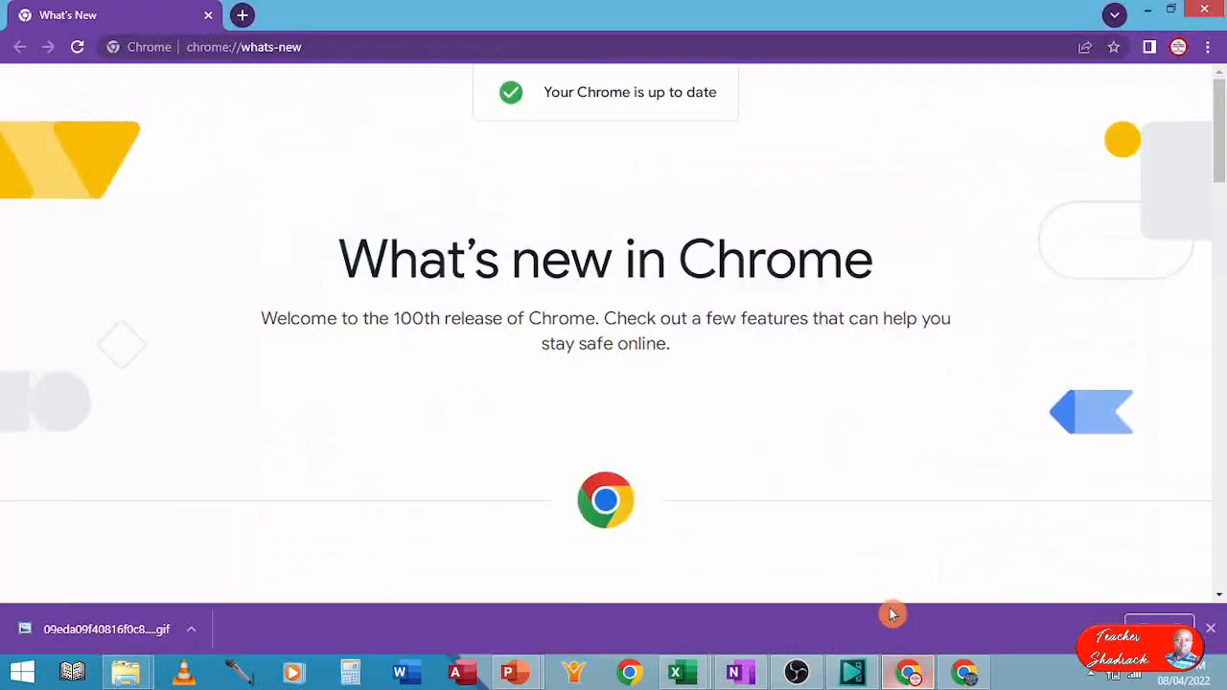
click(1182, 48)
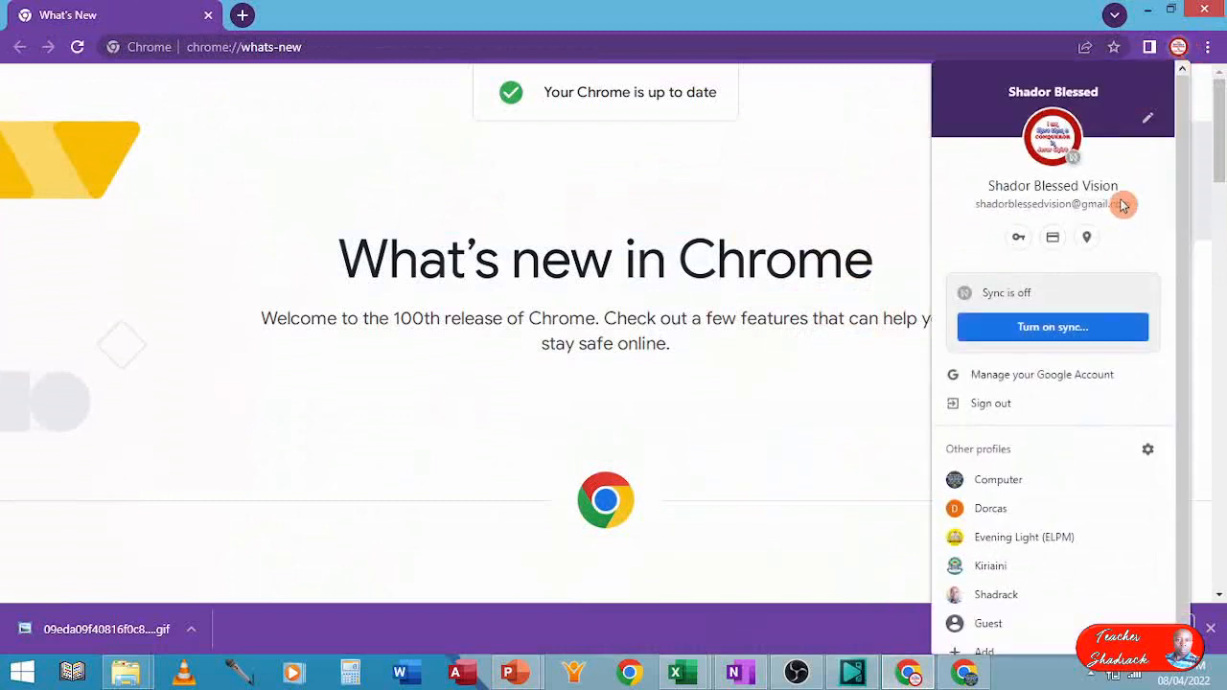
click(416, 224)
Open the copied short form link in this browser window and look over the respondent's view from the header to Degree Choice 1(a).
click(339, 47)
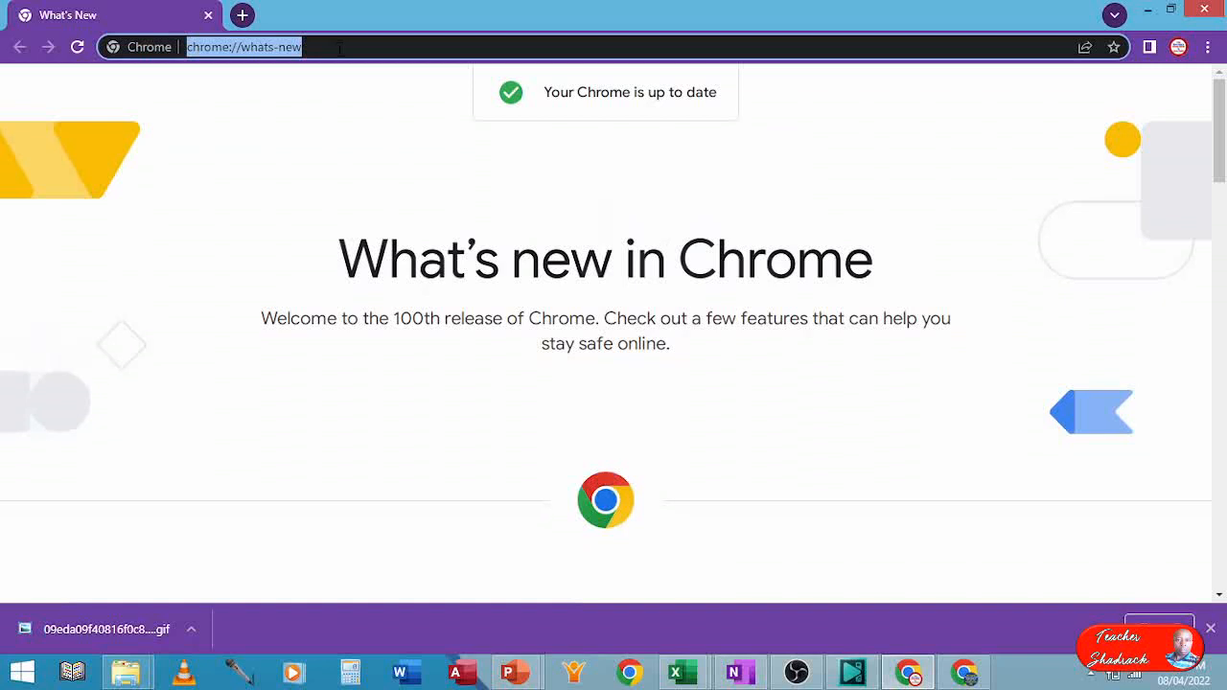
key(ctrl+v)
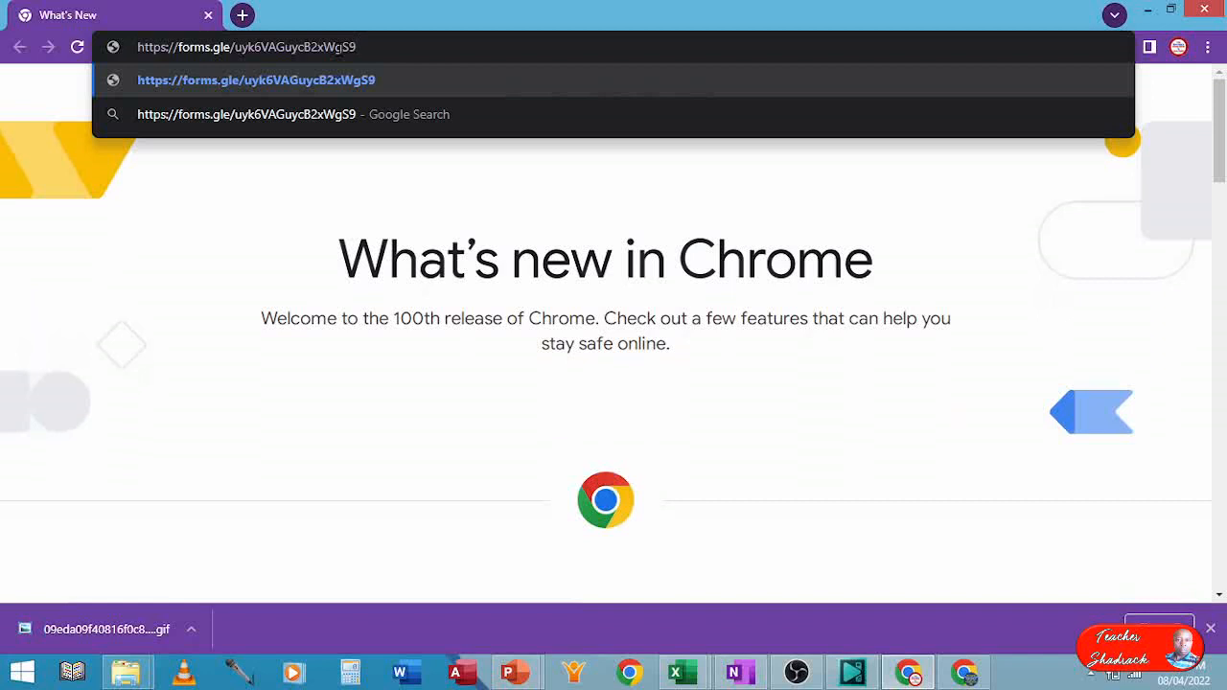
key(Return)
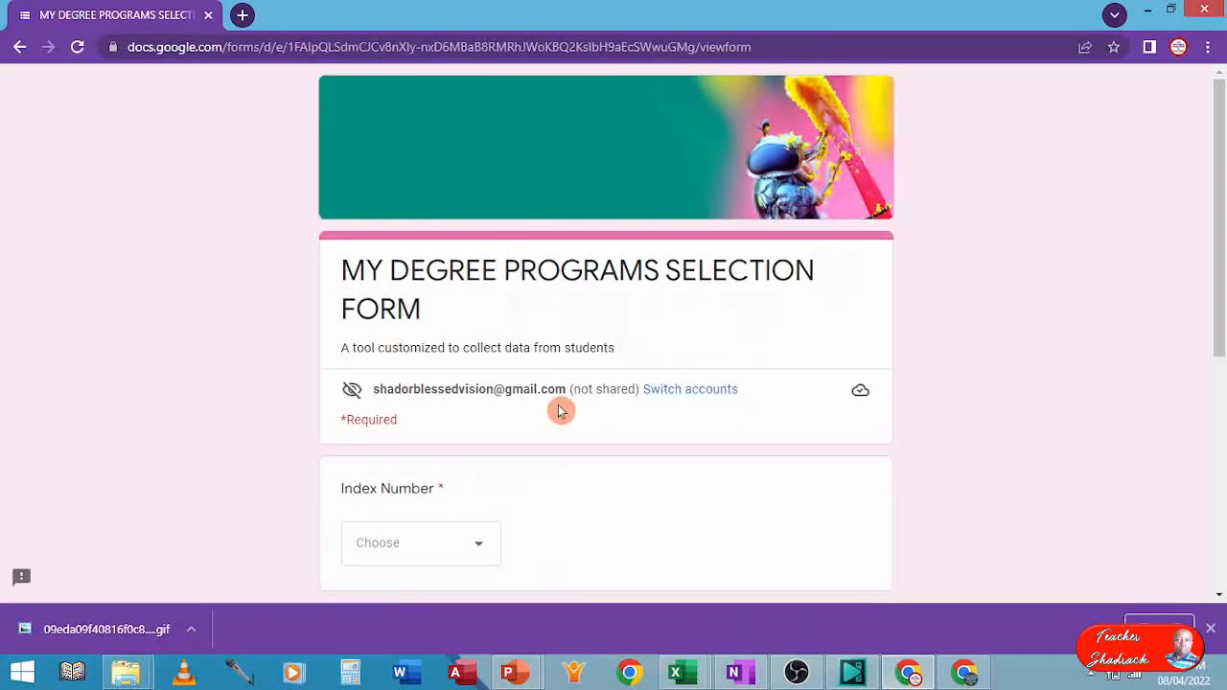
scroll(690, 364, down, 5)
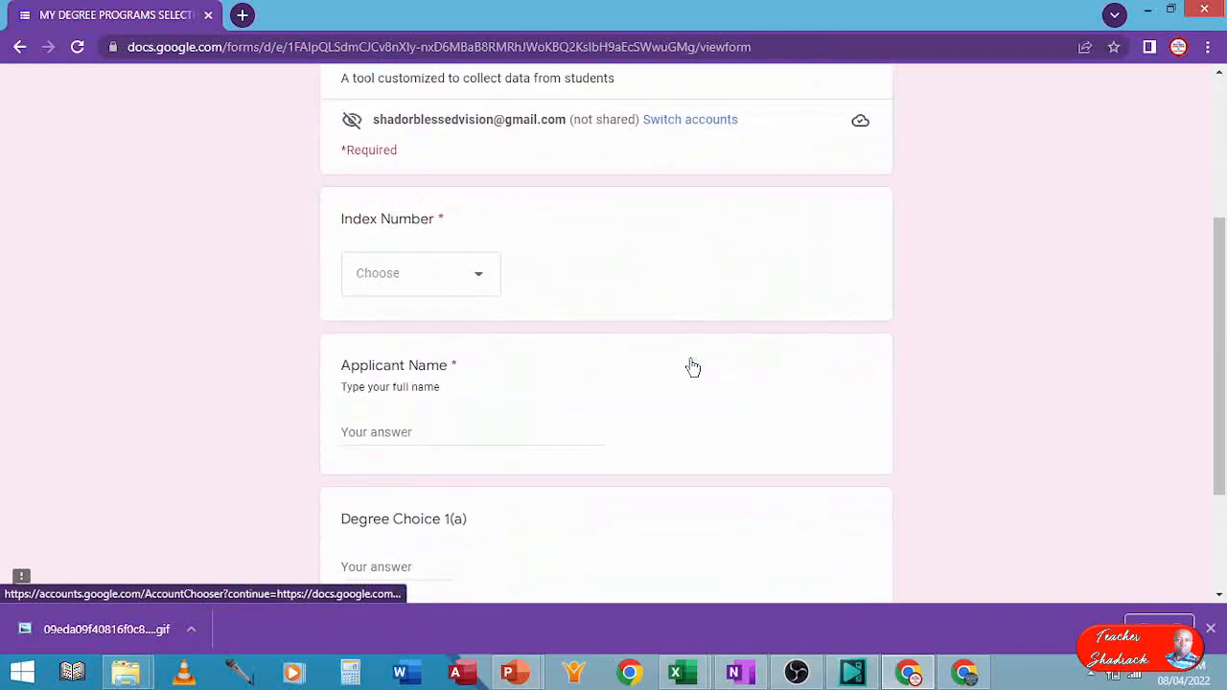
scroll(692, 365, up, 5)
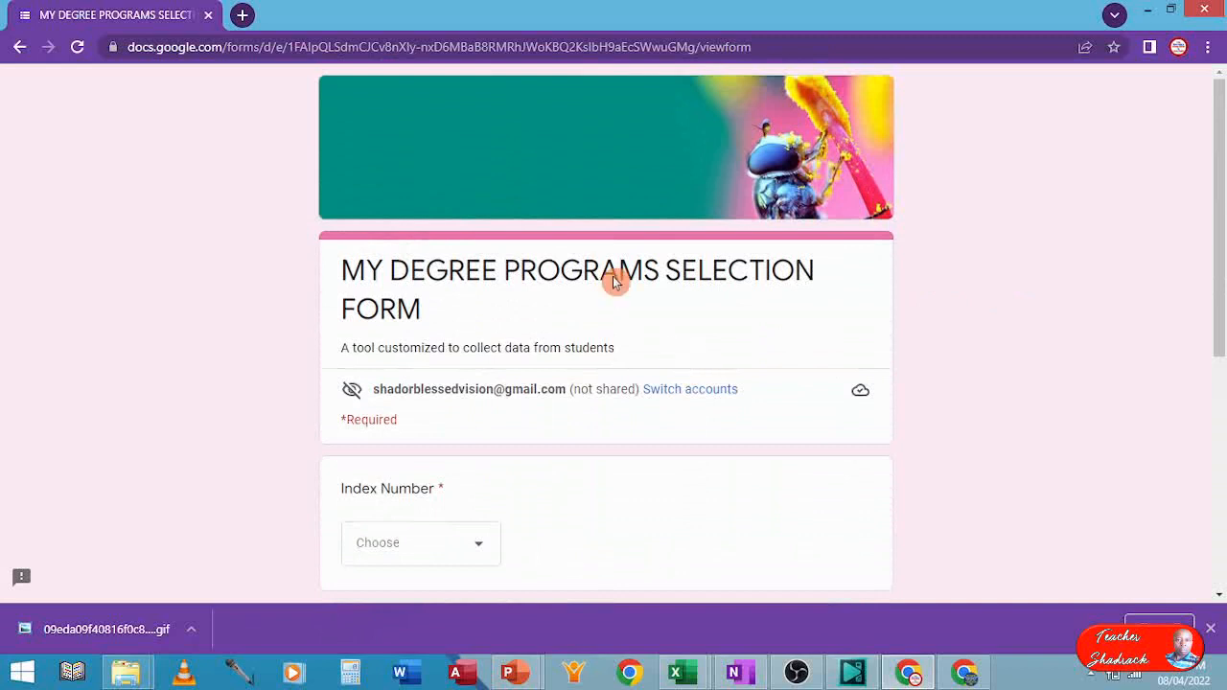
click(757, 423)
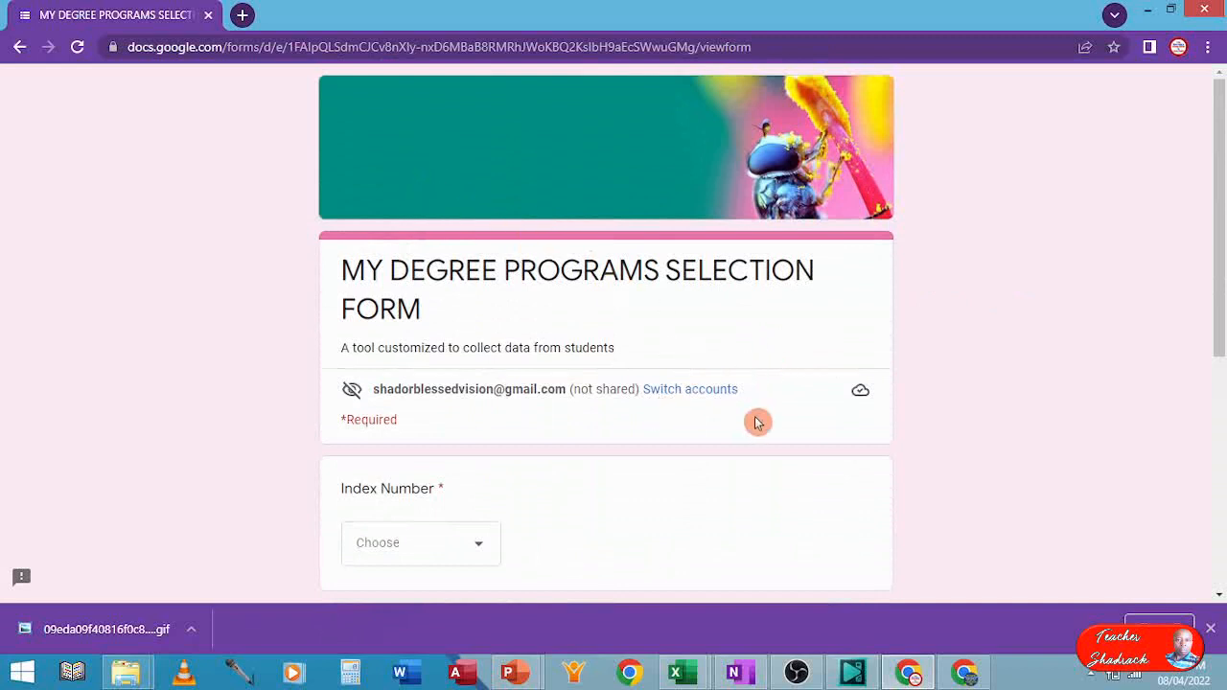
scroll(619, 416, down, 5)
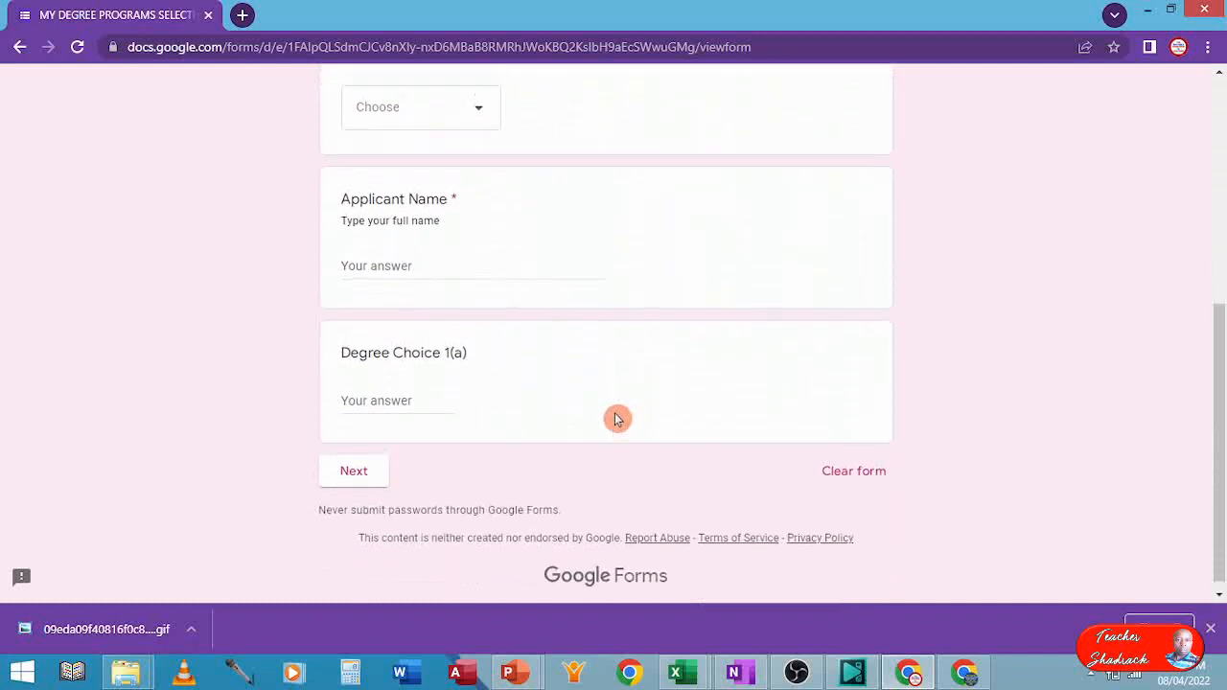
scroll(617, 418, up, 5)
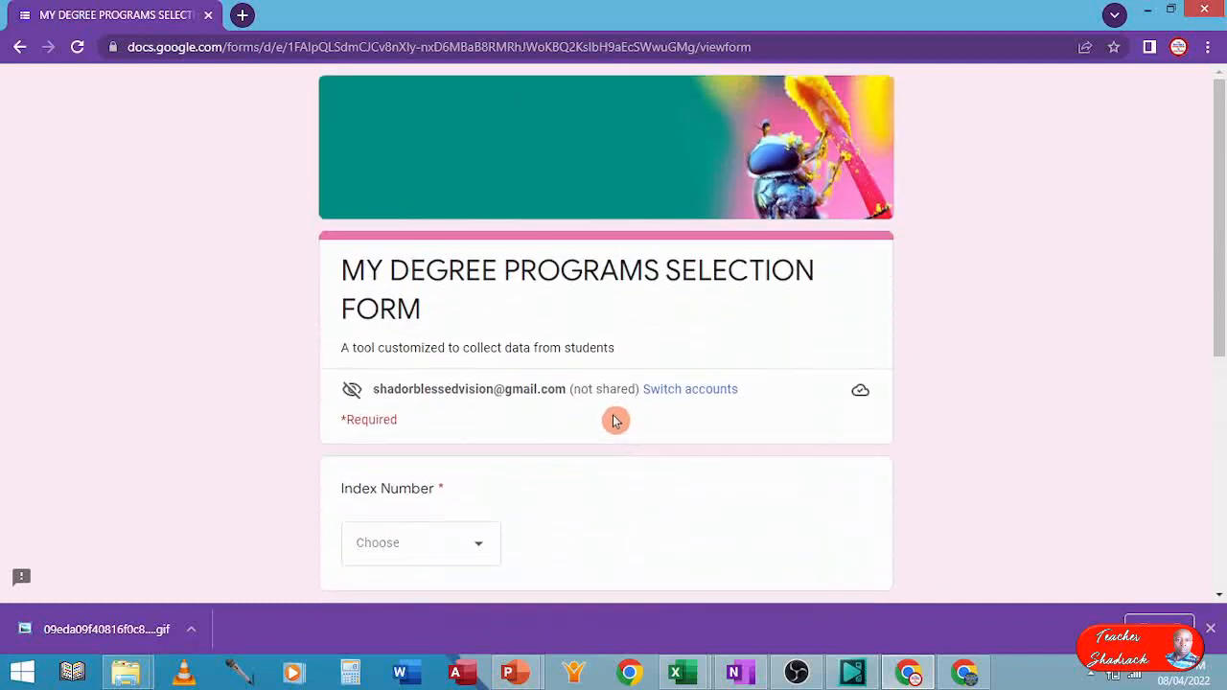